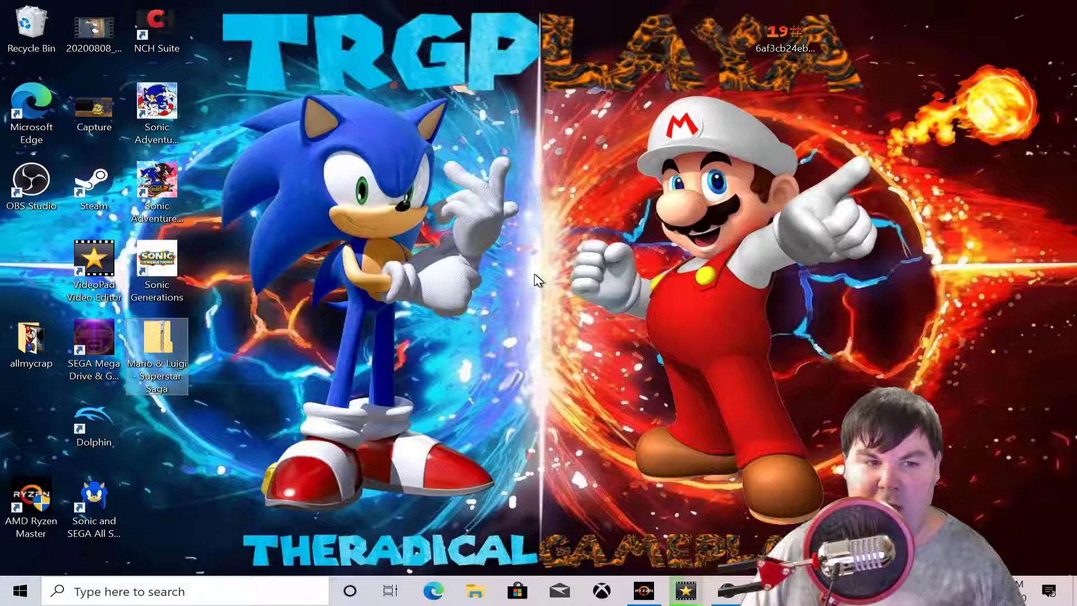
Step: Open Edge and search Bing for 'visual boy advance', scrolling through the results
{"action": "left_click", "coordinate": [433, 590]}
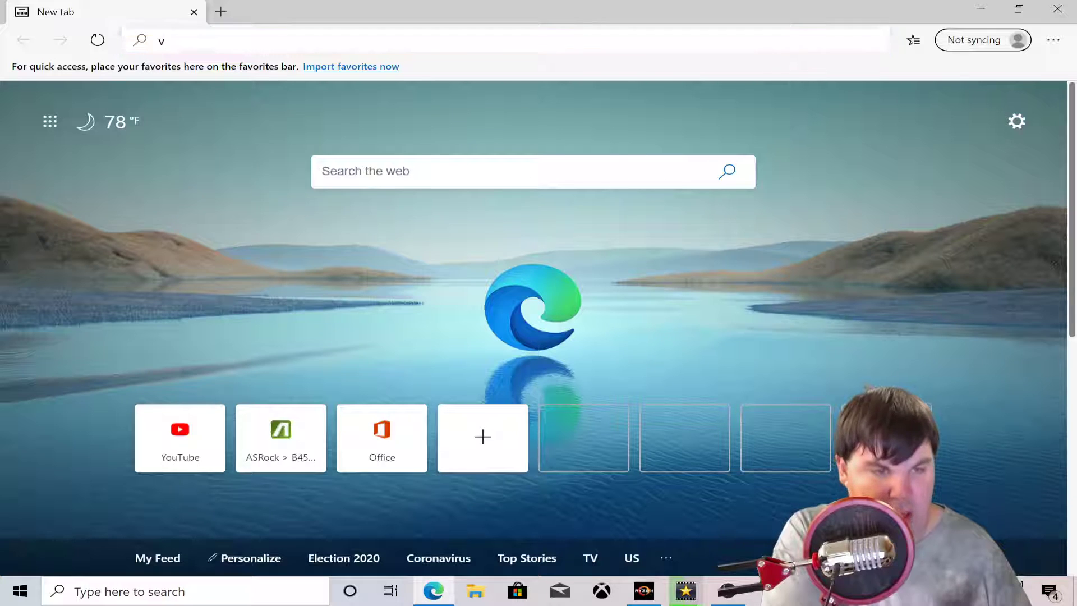
{"action": "type", "text": "visa"}
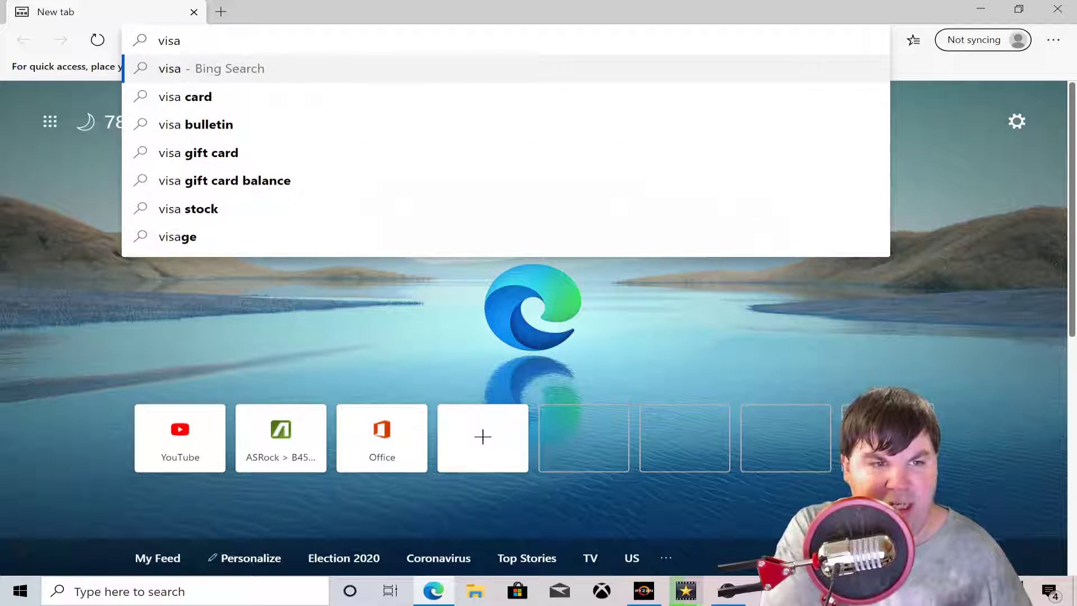
{"action": "key", "text": "BackSpace"}
{"action": "key", "text": "BackSpace"}
{"action": "key", "text": "BackSpace"}
{"action": "key", "text": "BackSpace"}
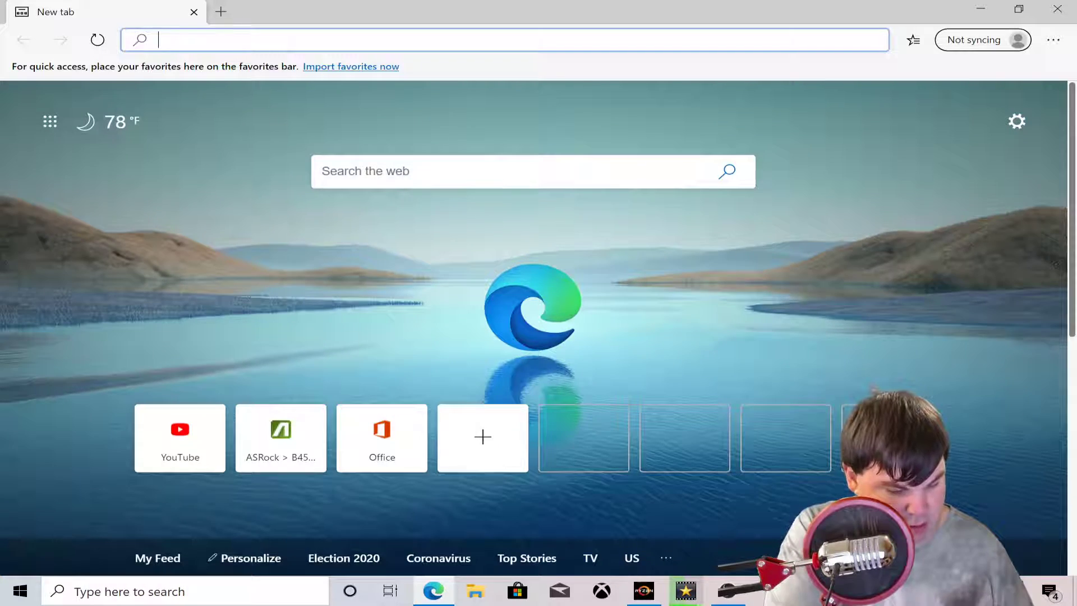
{"action": "type", "text": "visu"}
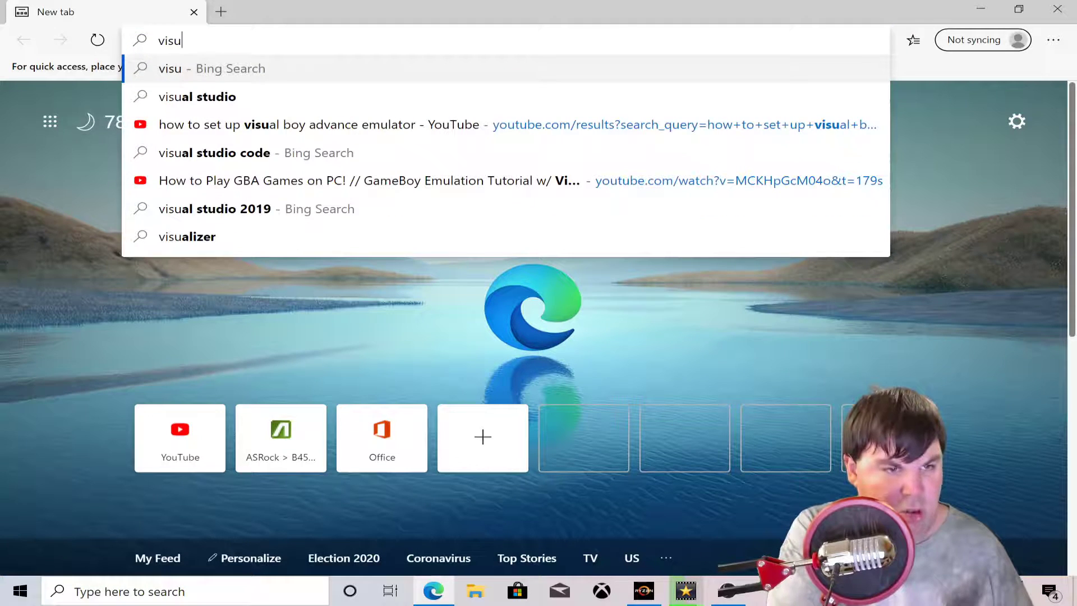
{"action": "type", "text": "al boy a"}
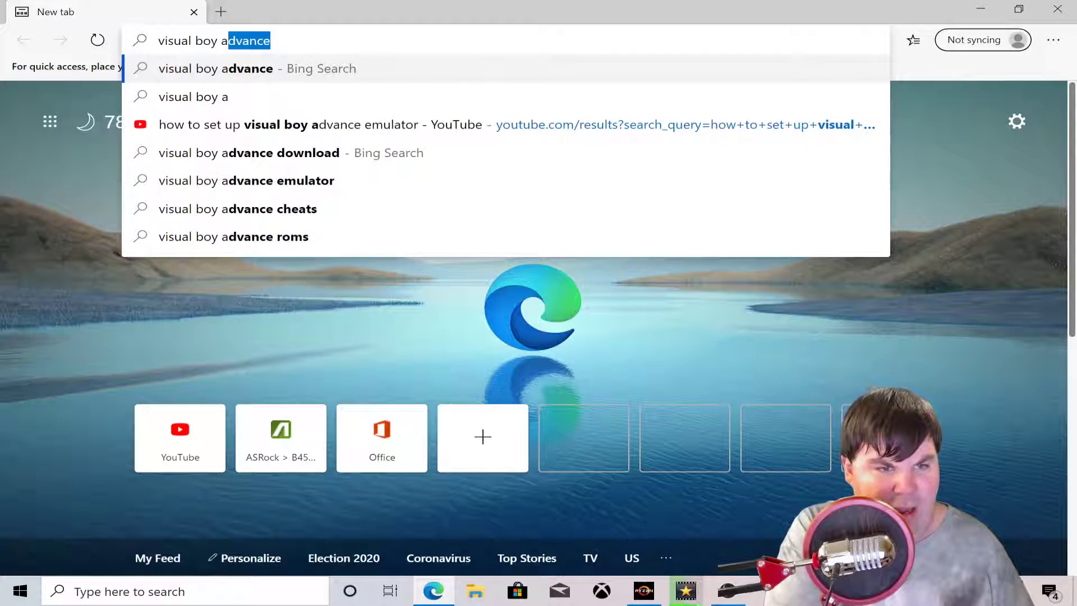
{"action": "key", "text": "Return"}
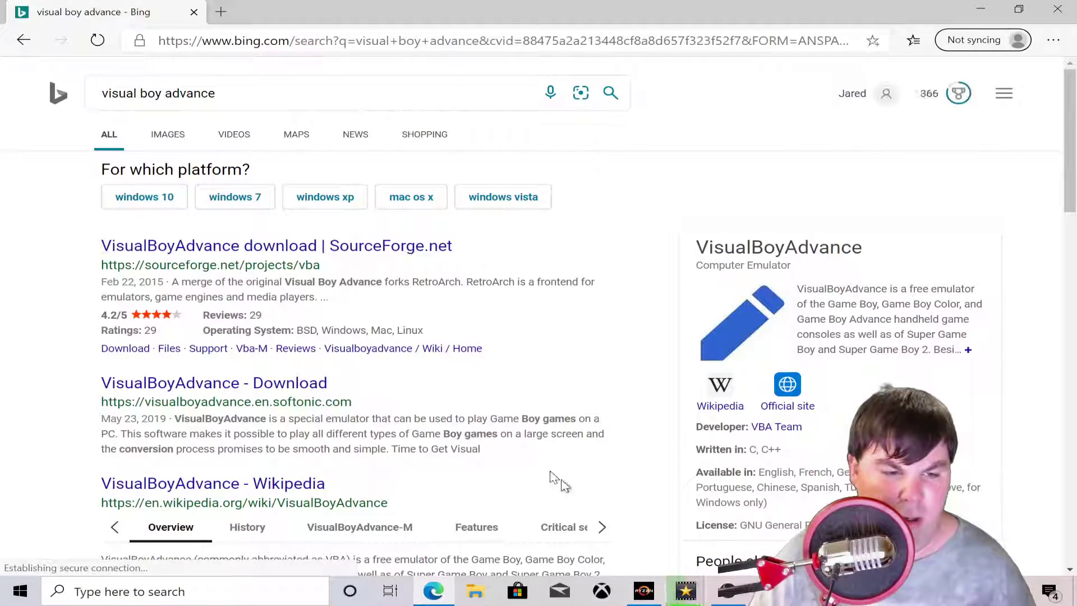
{"action": "scroll", "coordinate": [909, 196], "scroll_direction": "down", "scroll_amount": 4}
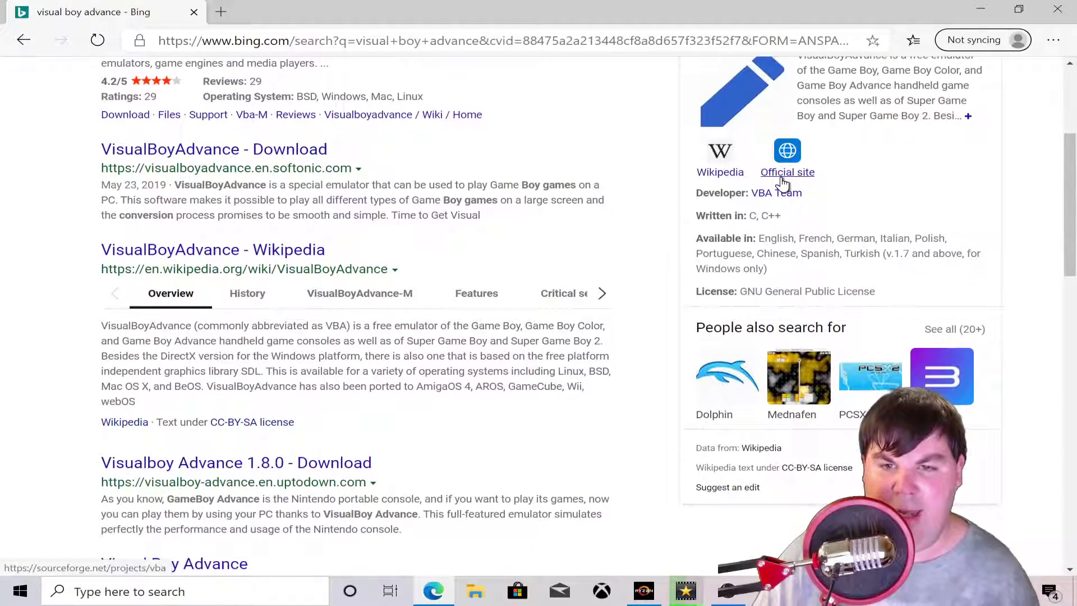
Step: Go to the official SourceForge page and download VisualBoyAdvance-1.7.2.zip
{"action": "scroll", "coordinate": [788, 182], "scroll_direction": "up", "scroll_amount": 3}
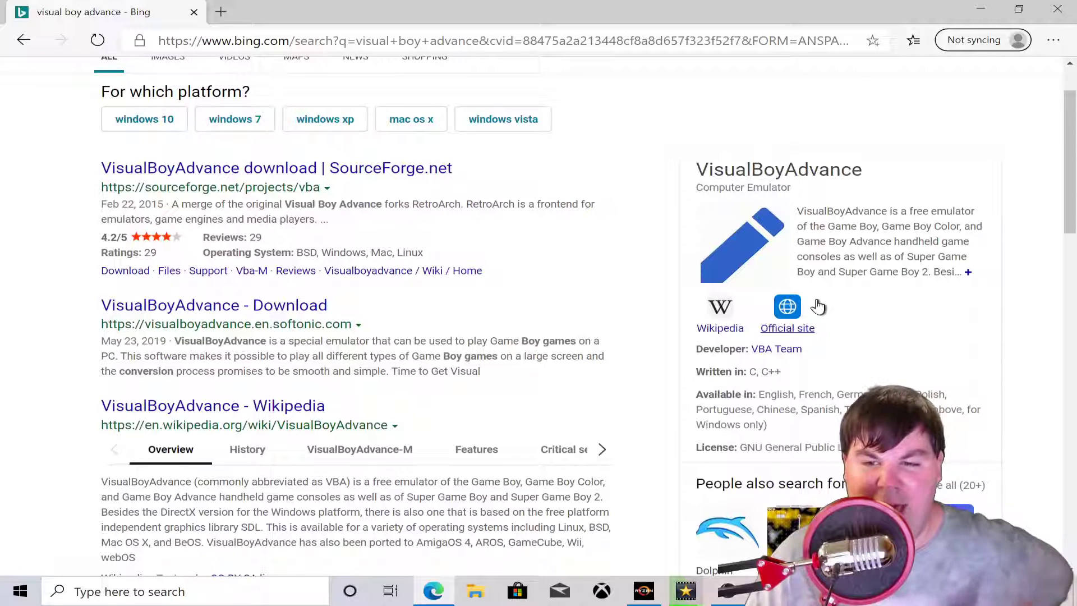
{"action": "left_click", "coordinate": [788, 308]}
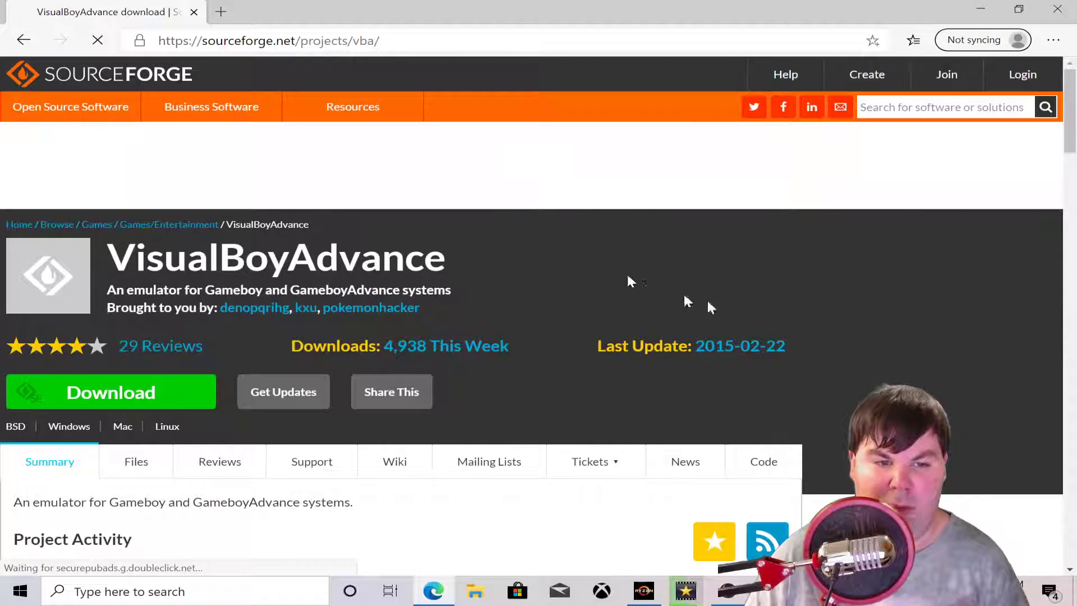
{"action": "scroll", "coordinate": [552, 364], "scroll_direction": "down", "scroll_amount": 3}
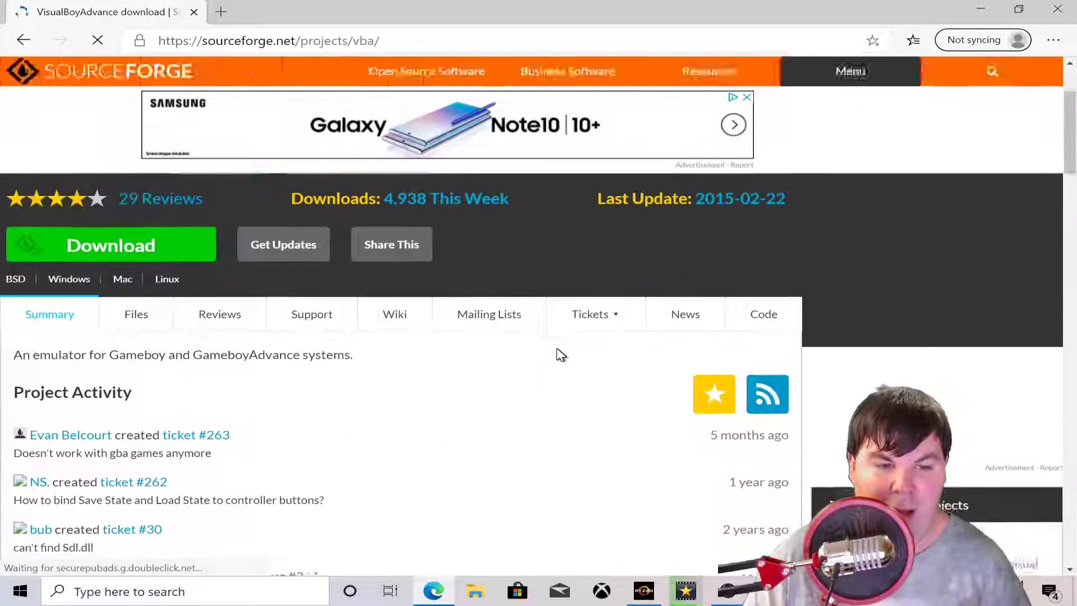
{"action": "scroll", "coordinate": [180, 301], "scroll_direction": "up", "scroll_amount": 3}
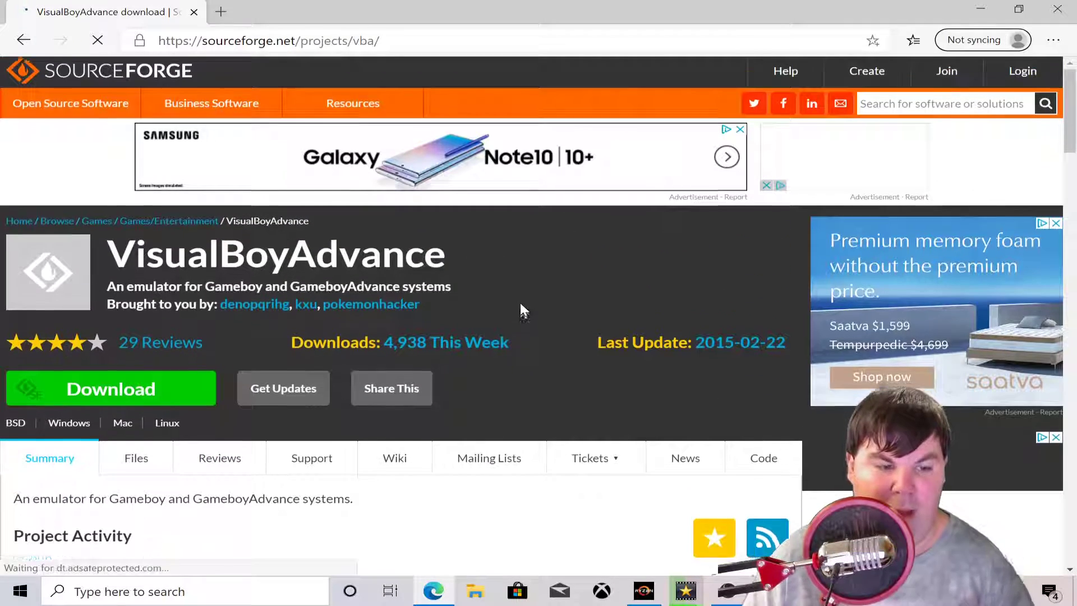
{"action": "scroll", "coordinate": [519, 312], "scroll_direction": "down", "scroll_amount": 3}
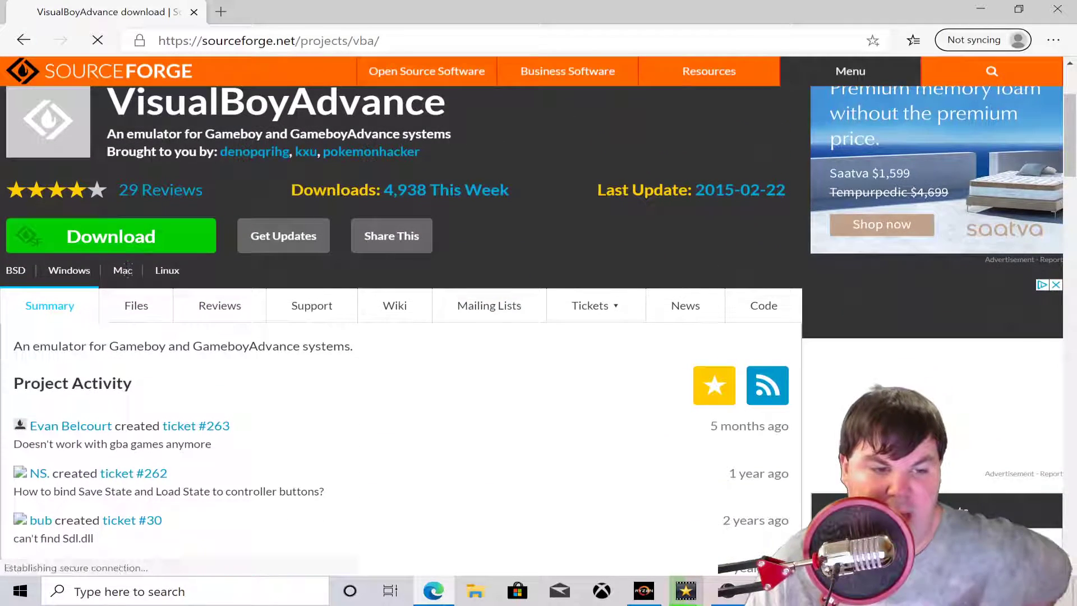
{"action": "left_click", "coordinate": [142, 236]}
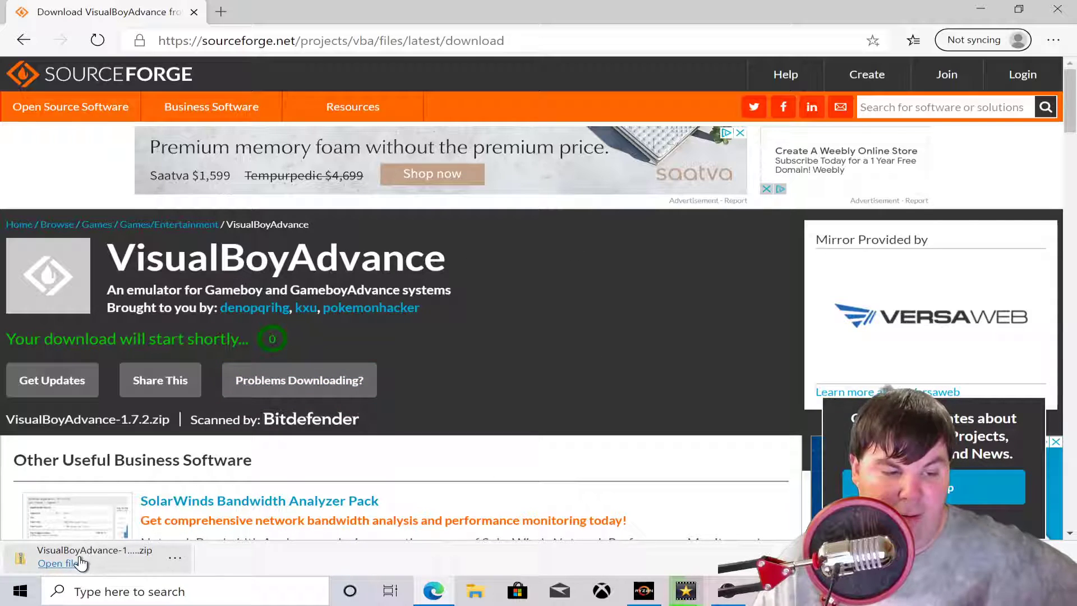
Step: Open the downloaded VisualBoyAdvance-1.7.2 zip and show the Downloads folder in Explorer
{"action": "left_click", "coordinate": [69, 562]}
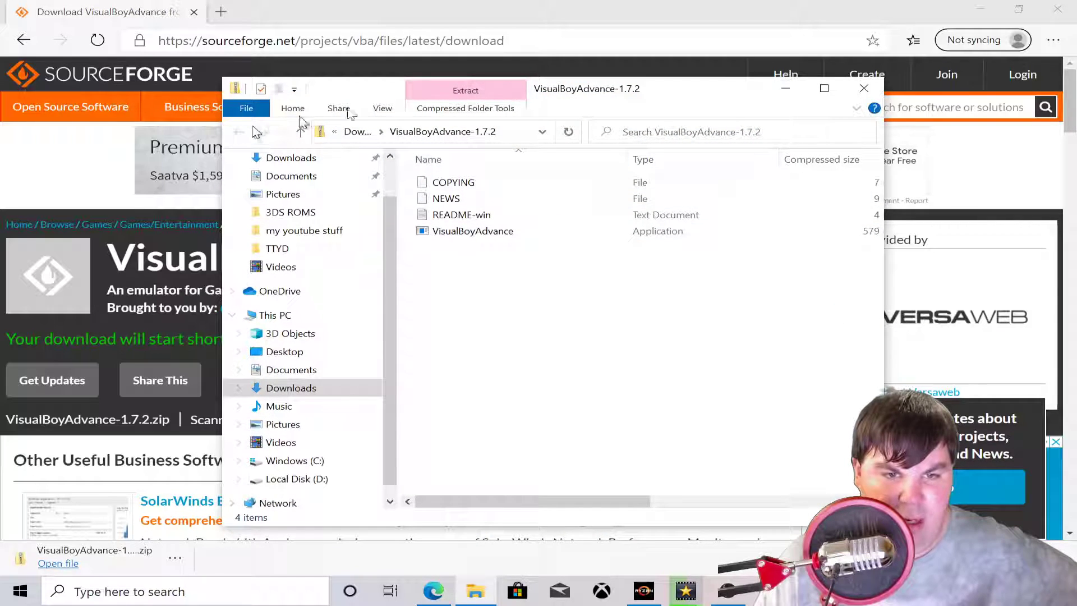
{"action": "left_click", "coordinate": [292, 388]}
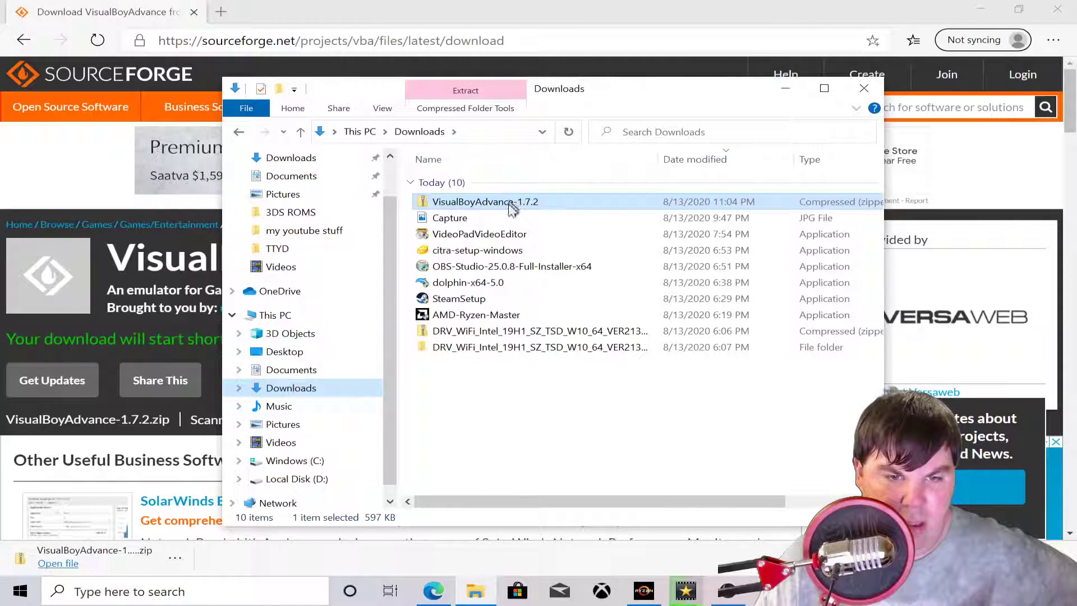
Step: Peek inside the VisualBoyAdvance-1.7.2 zip, then Extract All to the default Downloads destination
{"action": "double_click", "coordinate": [509, 207]}
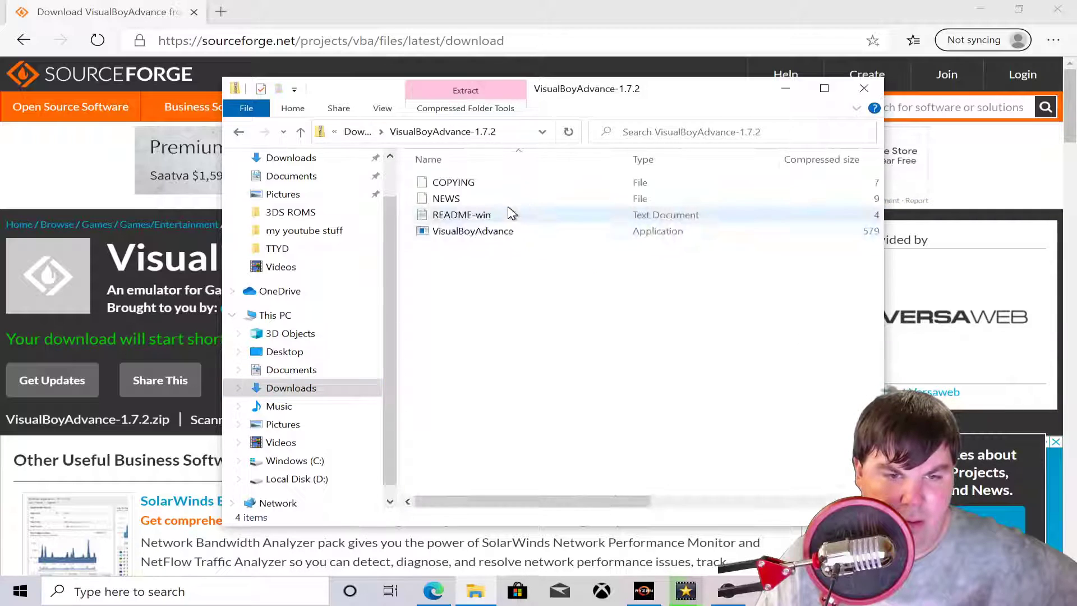
{"action": "left_click", "coordinate": [239, 134]}
{"action": "right_click", "coordinate": [478, 203]}
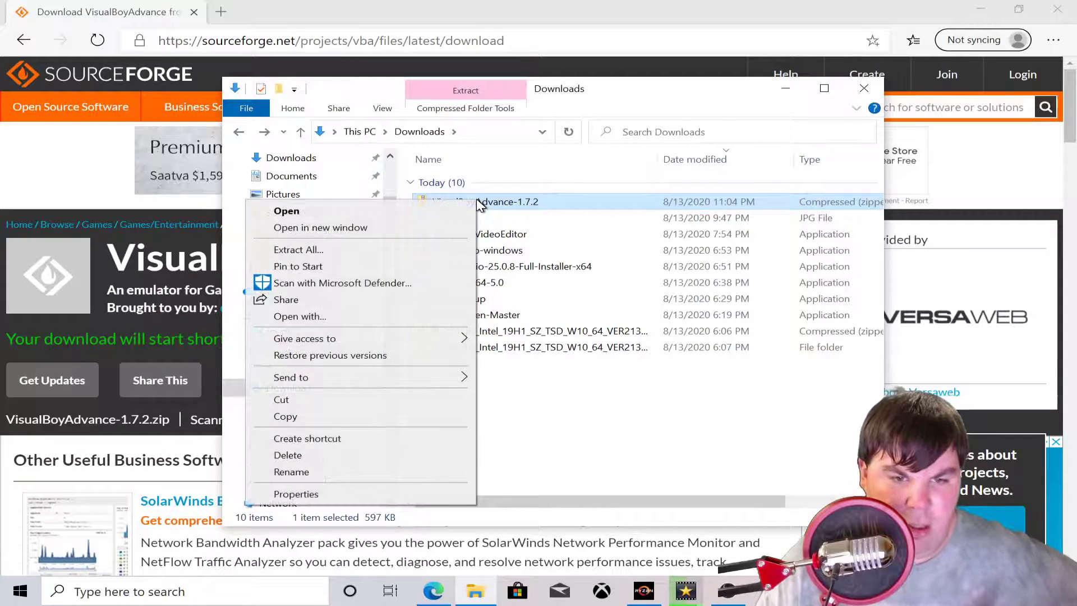
{"action": "left_click", "coordinate": [298, 249]}
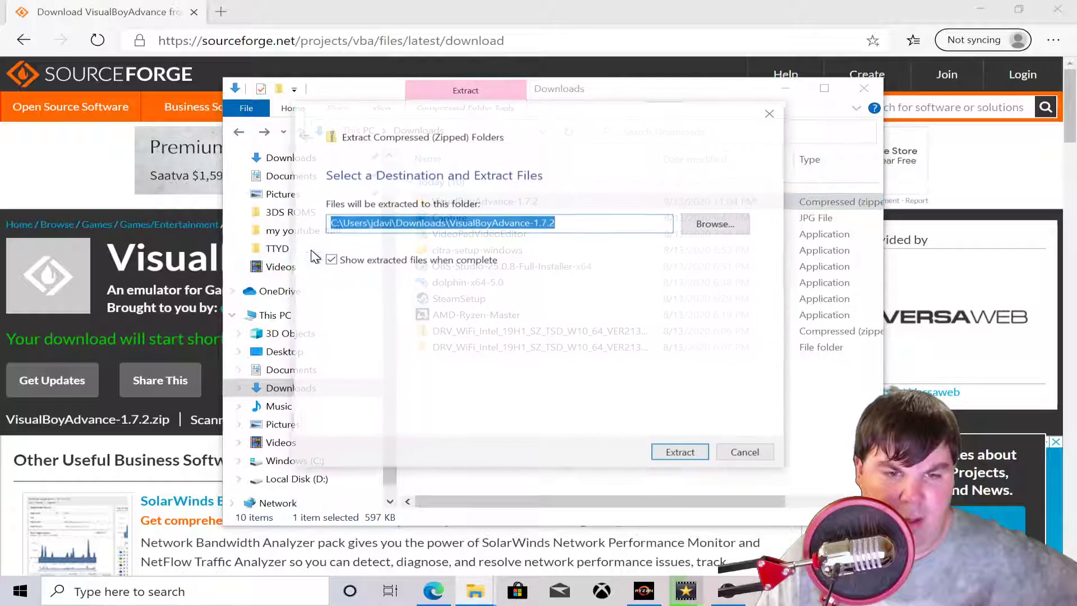
{"action": "left_click", "coordinate": [680, 456]}
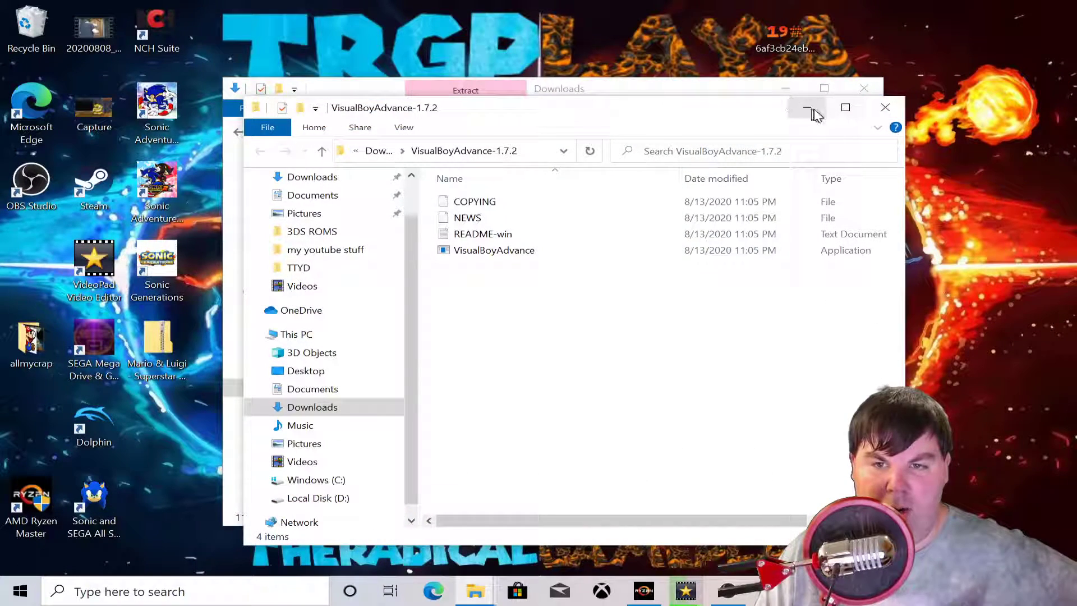
{"action": "left_click", "coordinate": [750, 81]}
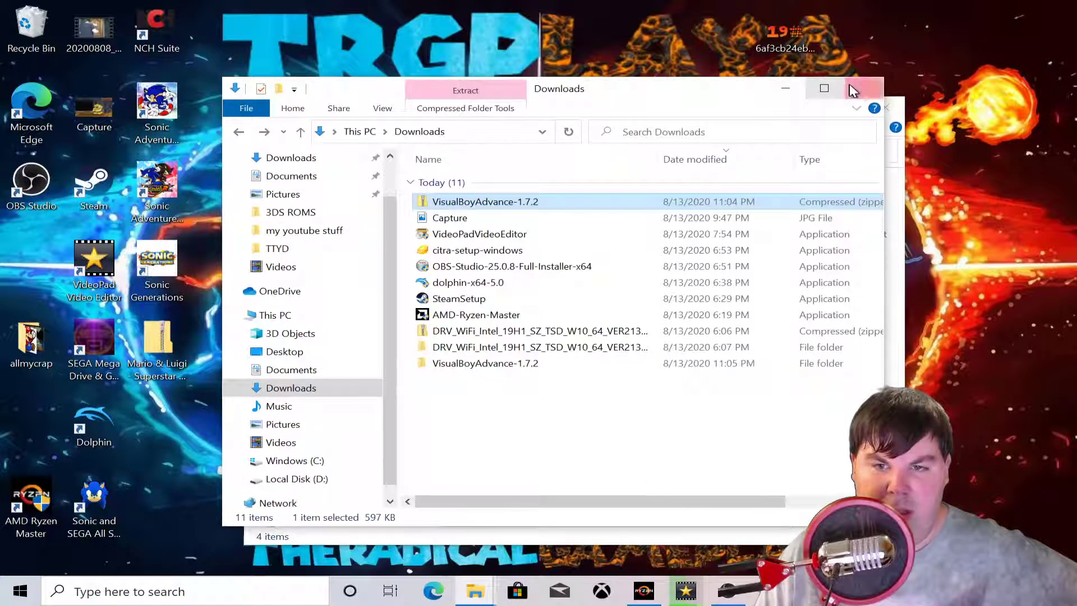
Step: Close the Downloads window, recycle the stray desktop file, and launch VisualBoyAdvance
{"action": "left_click", "coordinate": [864, 88]}
{"action": "left_click_drag", "start_coordinate": [785, 34], "coordinate": [39, 19]}
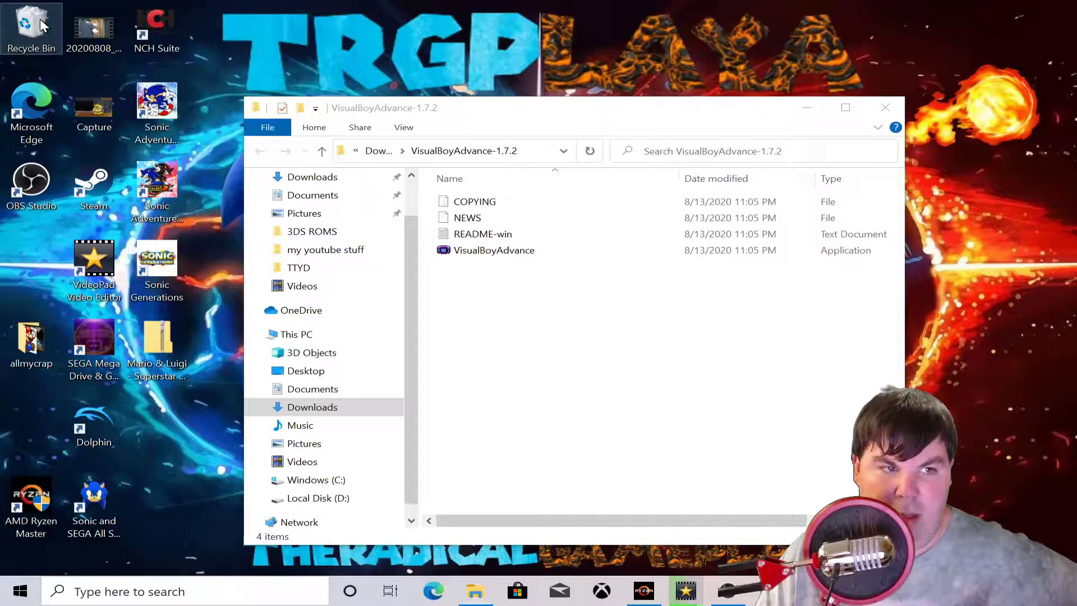
{"action": "left_click", "coordinate": [501, 255]}
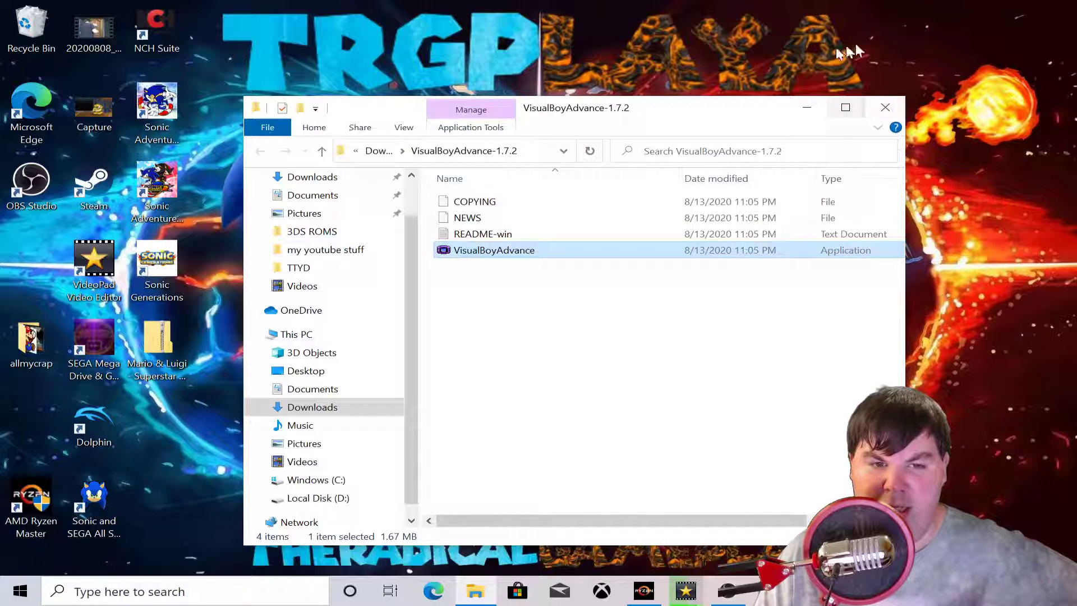
{"action": "key", "text": "Return"}
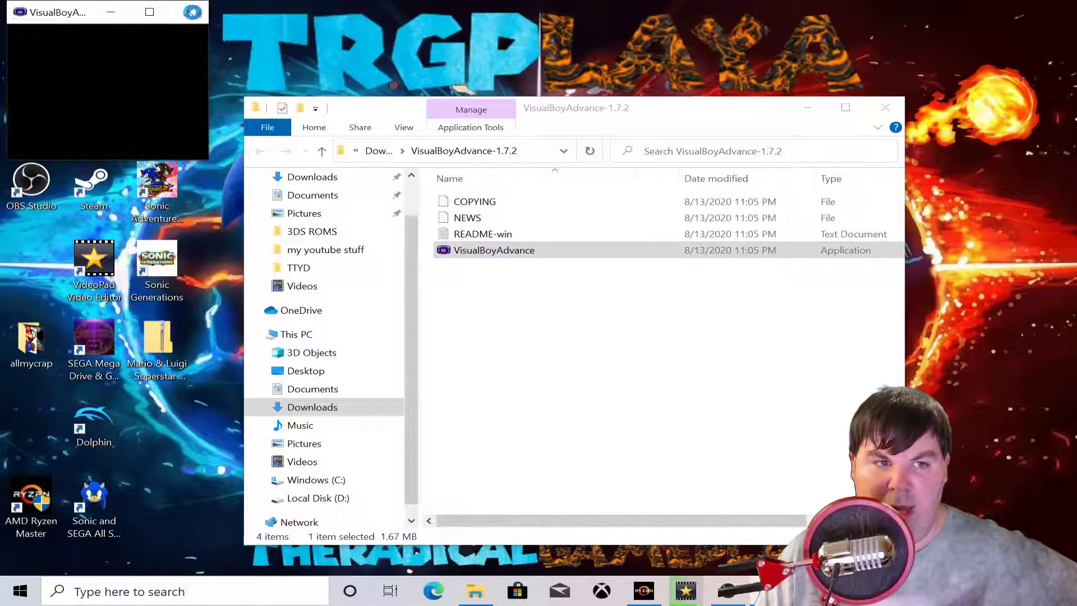
Step: Close the emulator and relaunch VisualBoyAdvance with Run as administrator
{"action": "left_click", "coordinate": [189, 12]}
{"action": "right_click", "coordinate": [530, 268]}
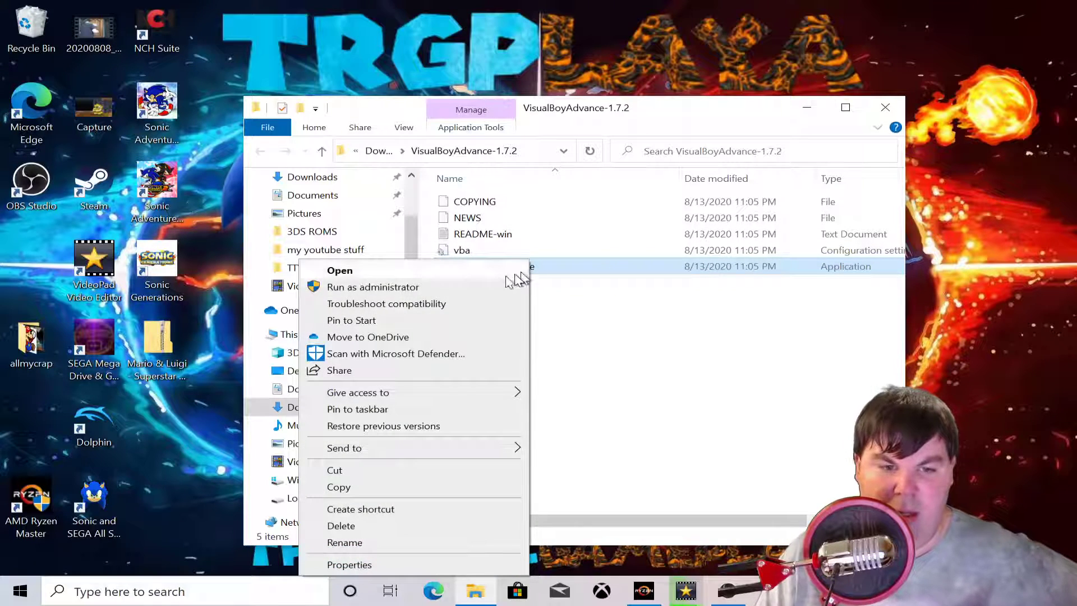
{"action": "left_click", "coordinate": [415, 288]}
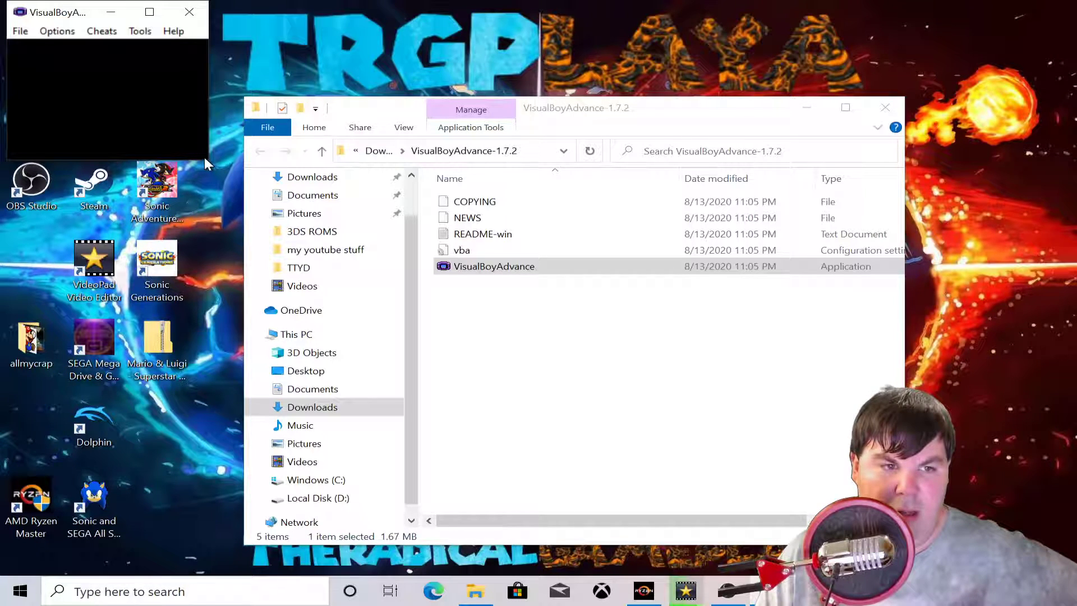
Step: Enlarge and centre the emulator window and look through its File menu
{"action": "left_click_drag", "start_coordinate": [206, 163], "coordinate": [616, 435]}
{"action": "left_click_drag", "start_coordinate": [331, 29], "coordinate": [619, 89]}
{"action": "left_click", "coordinate": [310, 92]}
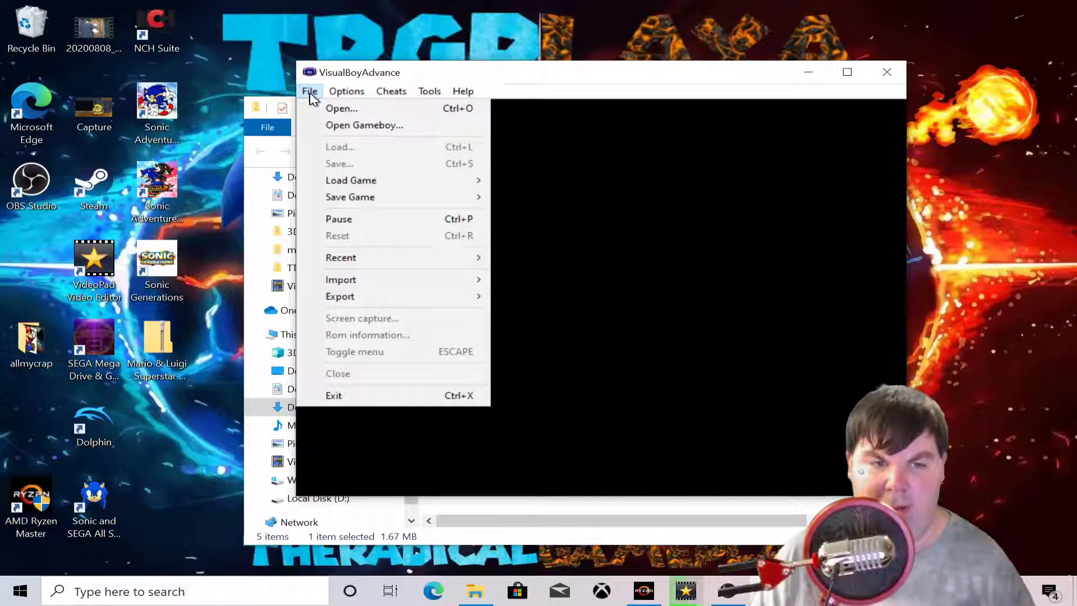
{"action": "mouse_move", "coordinate": [346, 91]}
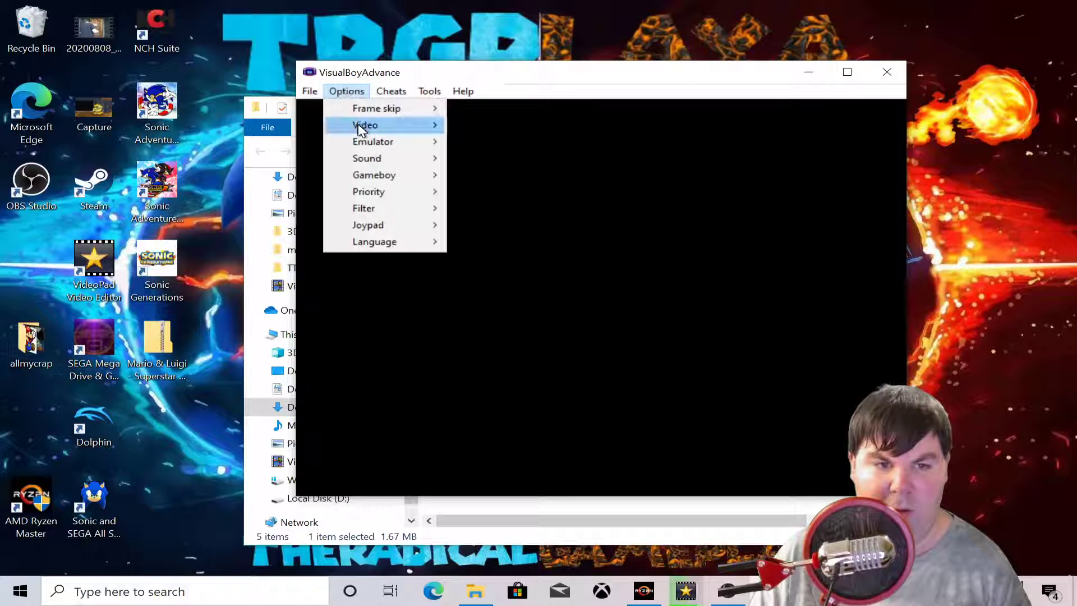
{"action": "mouse_move", "coordinate": [374, 111]}
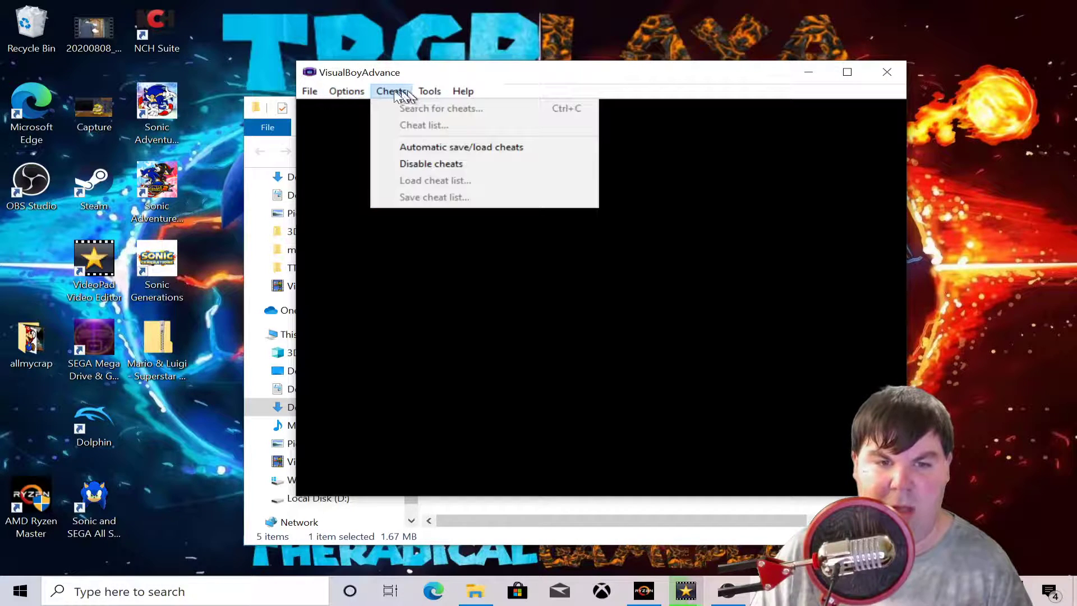
{"action": "left_click", "coordinate": [359, 90]}
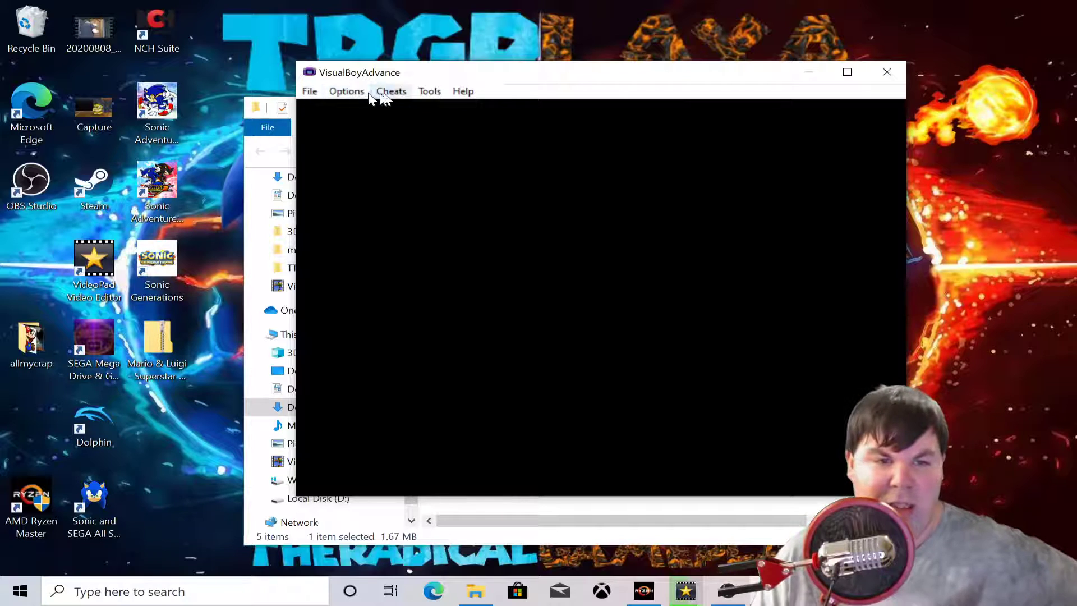
Step: Glance at the Options menu, then close the File Explorer window behind the emulator
{"action": "left_click", "coordinate": [351, 91]}
{"action": "mouse_move", "coordinate": [349, 109]}
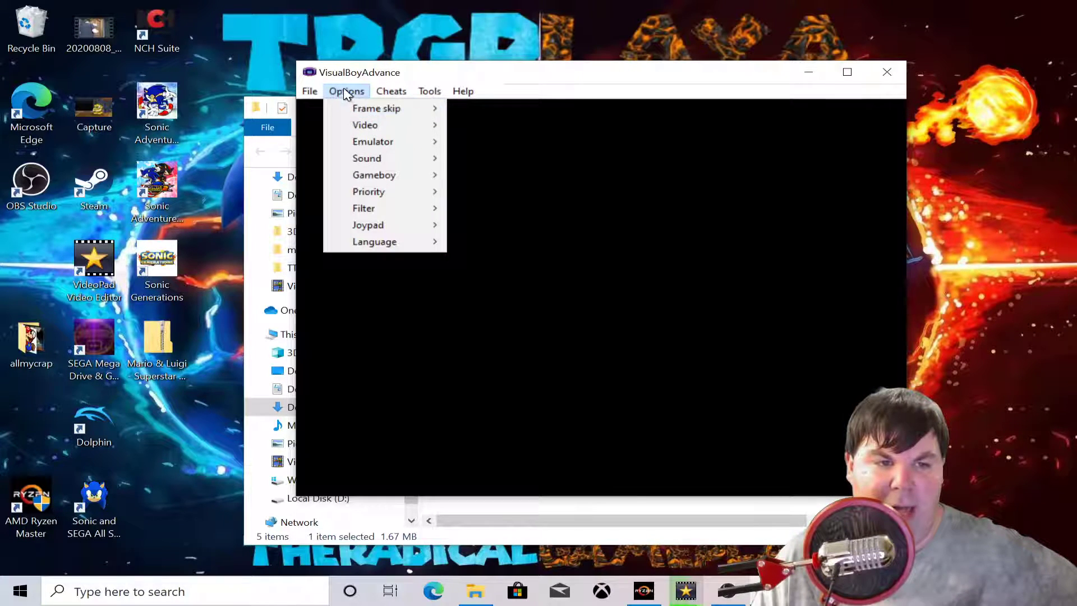
{"action": "left_click", "coordinate": [269, 109]}
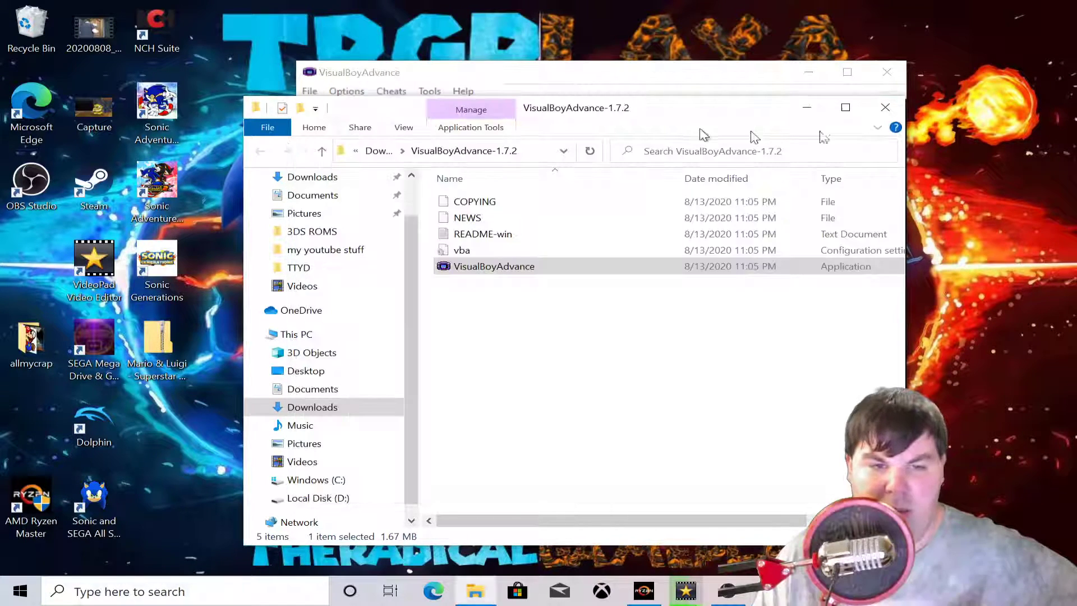
{"action": "left_click", "coordinate": [888, 105]}
Step: Set the emulator's frame skip to 0
{"action": "left_click", "coordinate": [347, 91]}
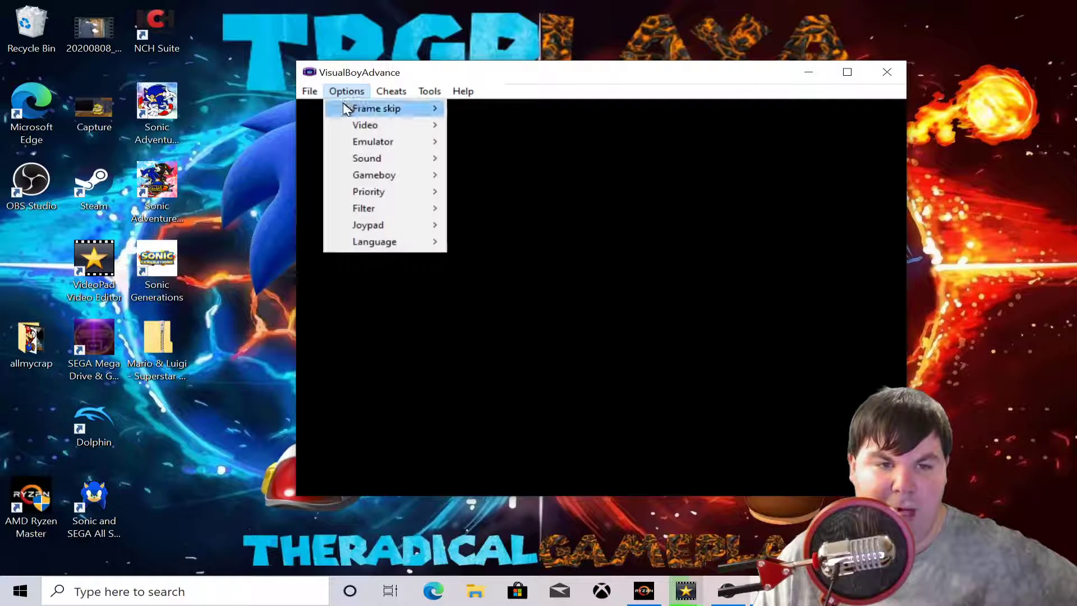
{"action": "mouse_move", "coordinate": [346, 108]}
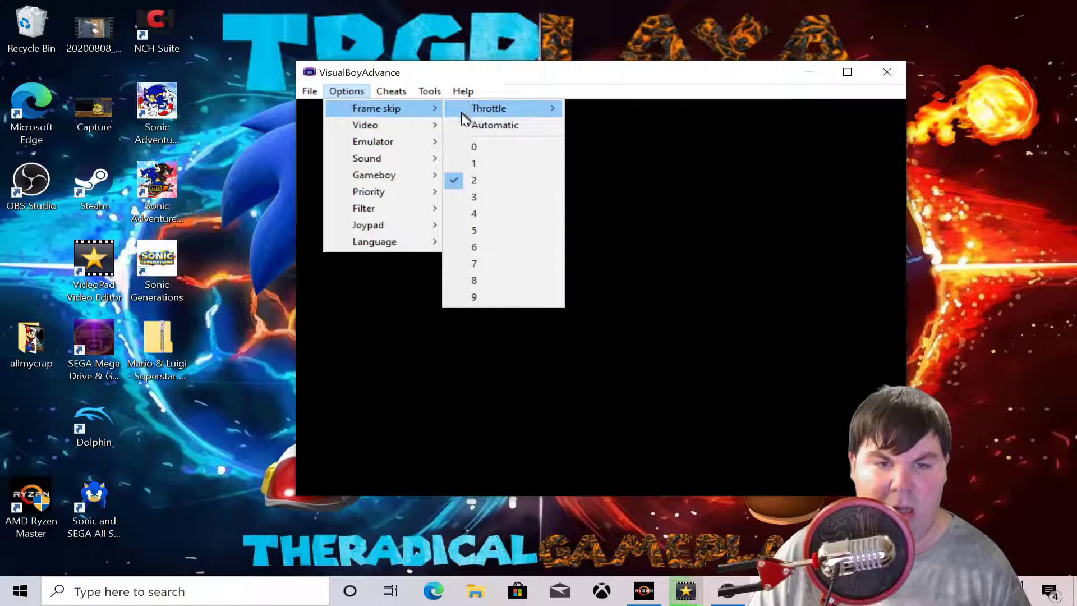
{"action": "left_click", "coordinate": [486, 150]}
Step: Set the video window size to x2
{"action": "left_click", "coordinate": [352, 91]}
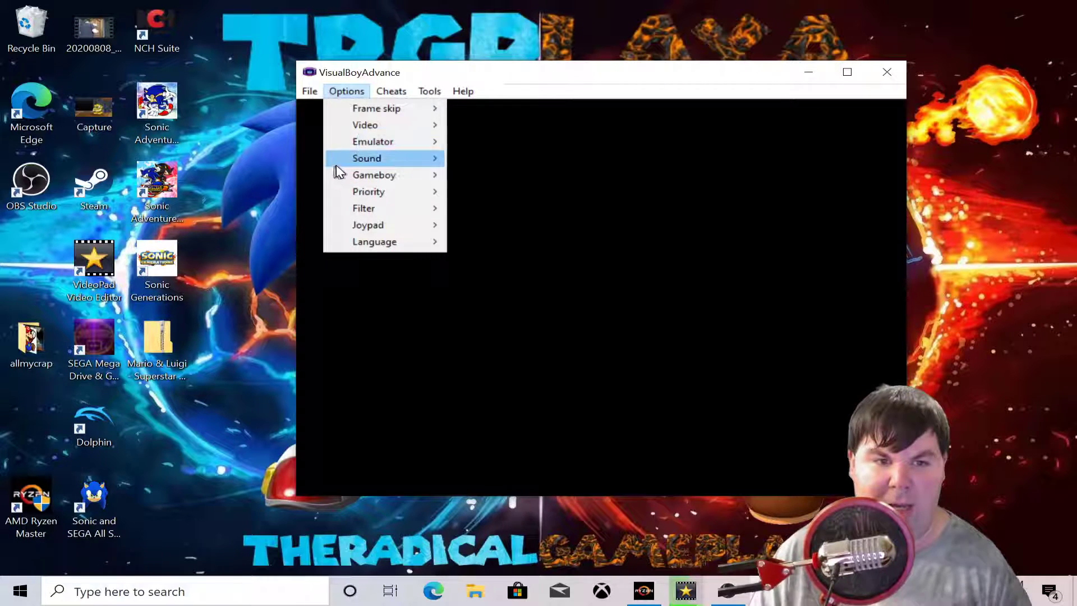
{"action": "mouse_move", "coordinate": [379, 147]}
{"action": "mouse_move", "coordinate": [387, 130]}
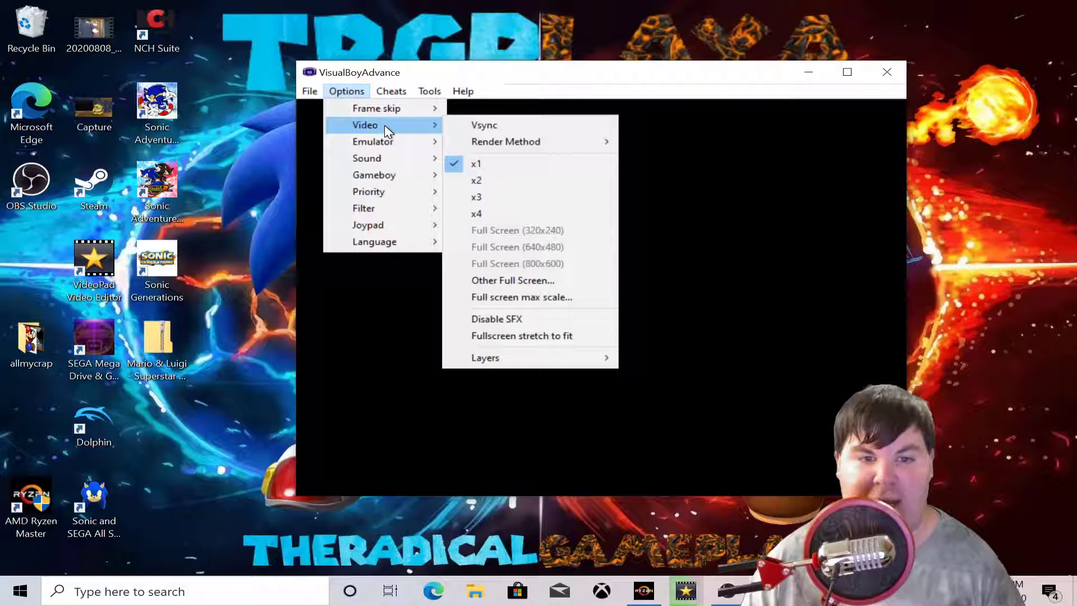
{"action": "left_click", "coordinate": [395, 125]}
{"action": "left_click", "coordinate": [401, 126]}
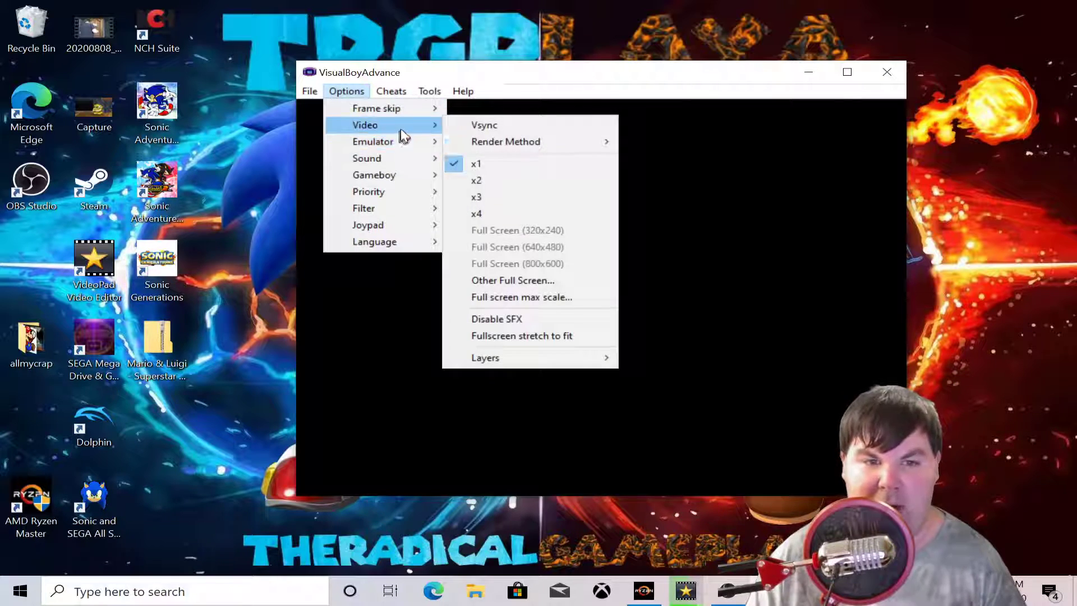
{"action": "left_click", "coordinate": [404, 126]}
{"action": "left_click", "coordinate": [404, 127]}
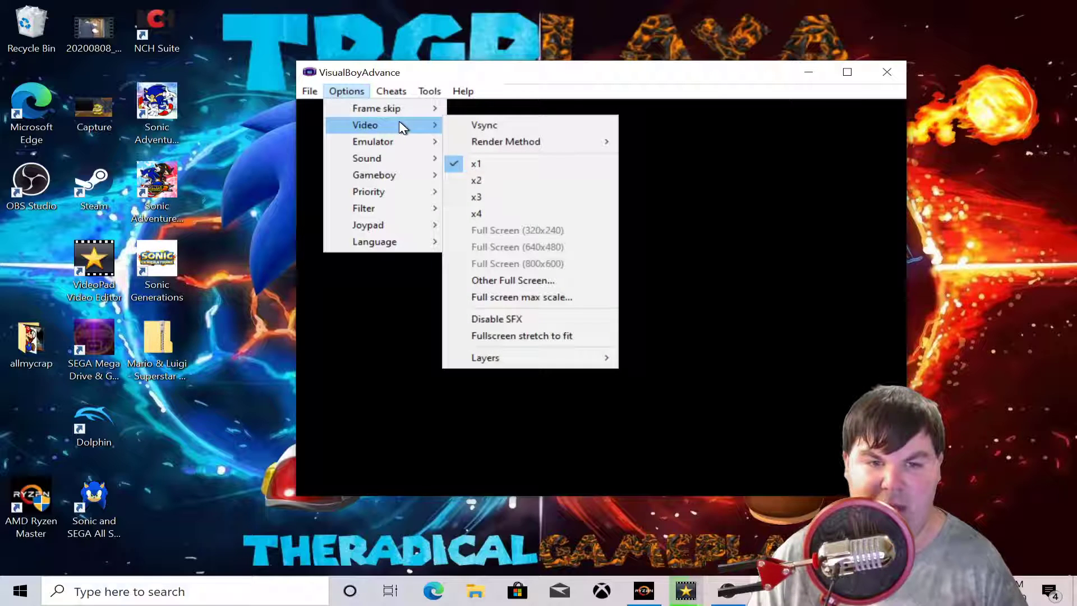
{"action": "mouse_move", "coordinate": [392, 108]}
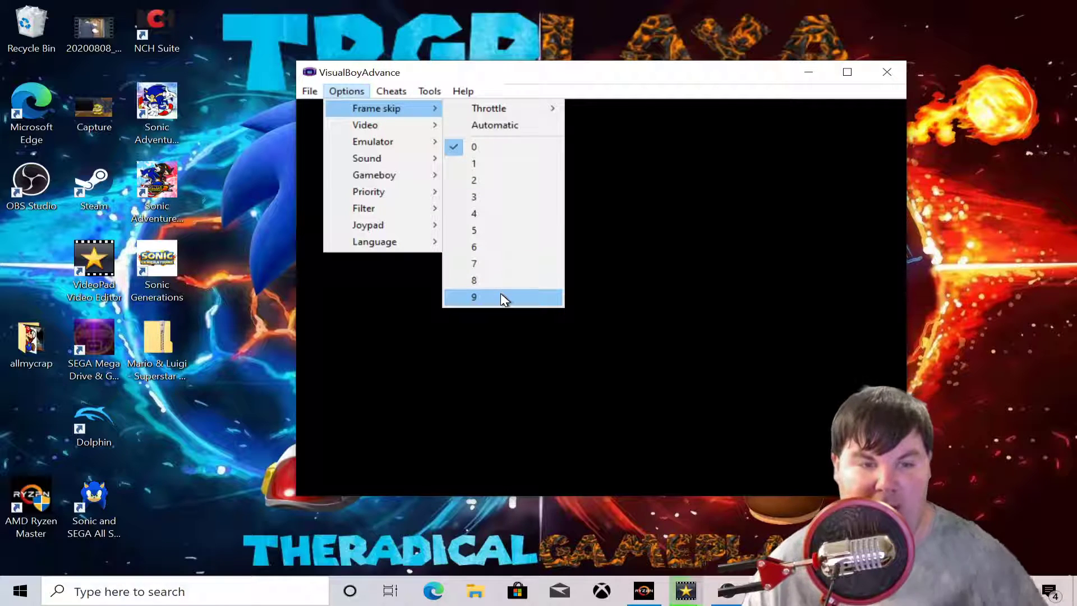
{"action": "mouse_move", "coordinate": [347, 91]}
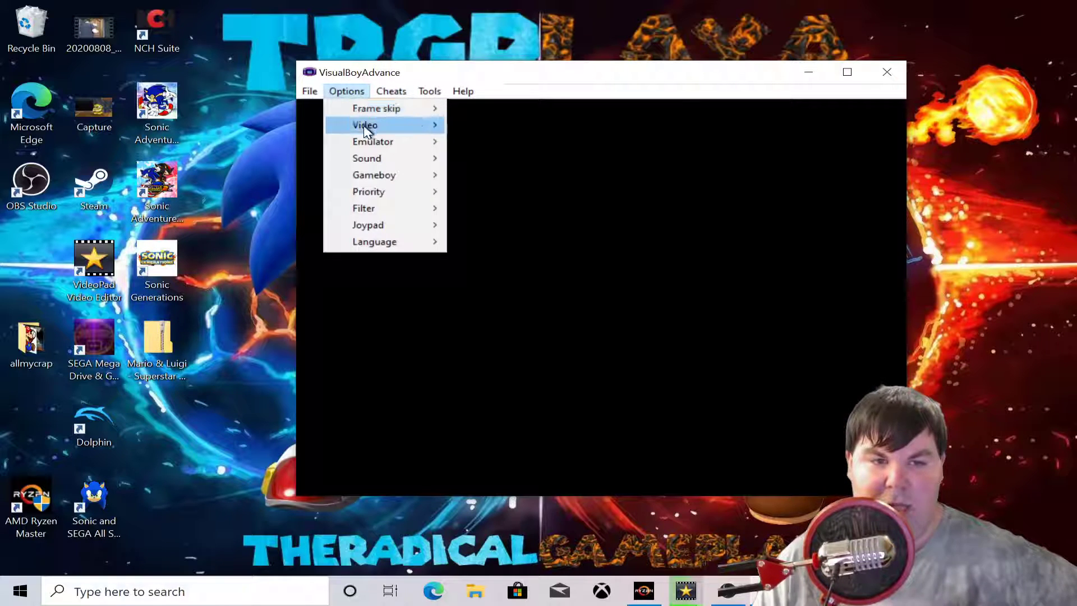
{"action": "mouse_move", "coordinate": [363, 126]}
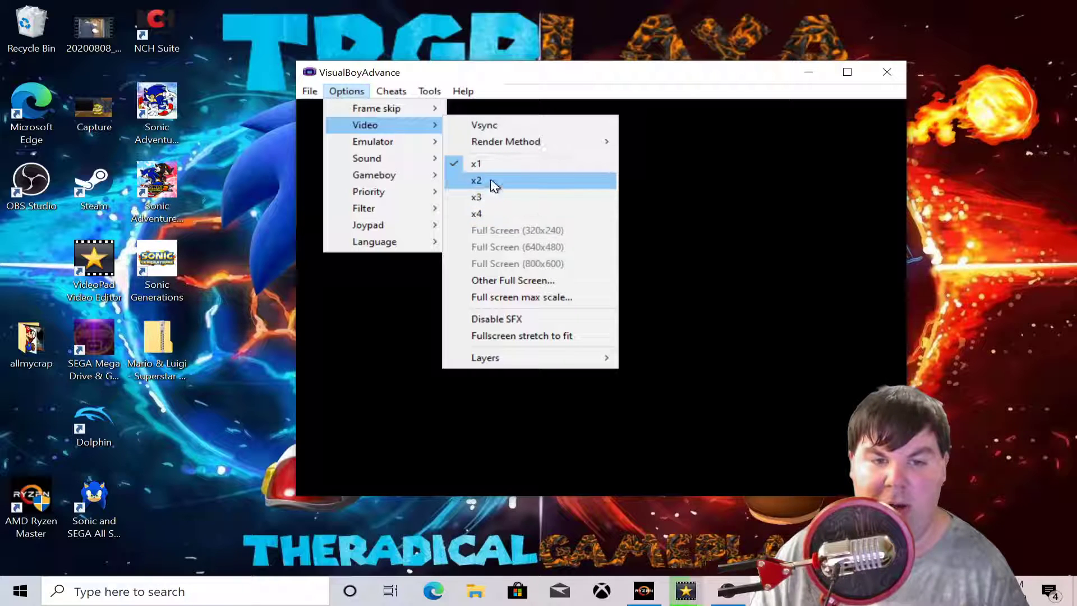
{"action": "left_click", "coordinate": [494, 180]}
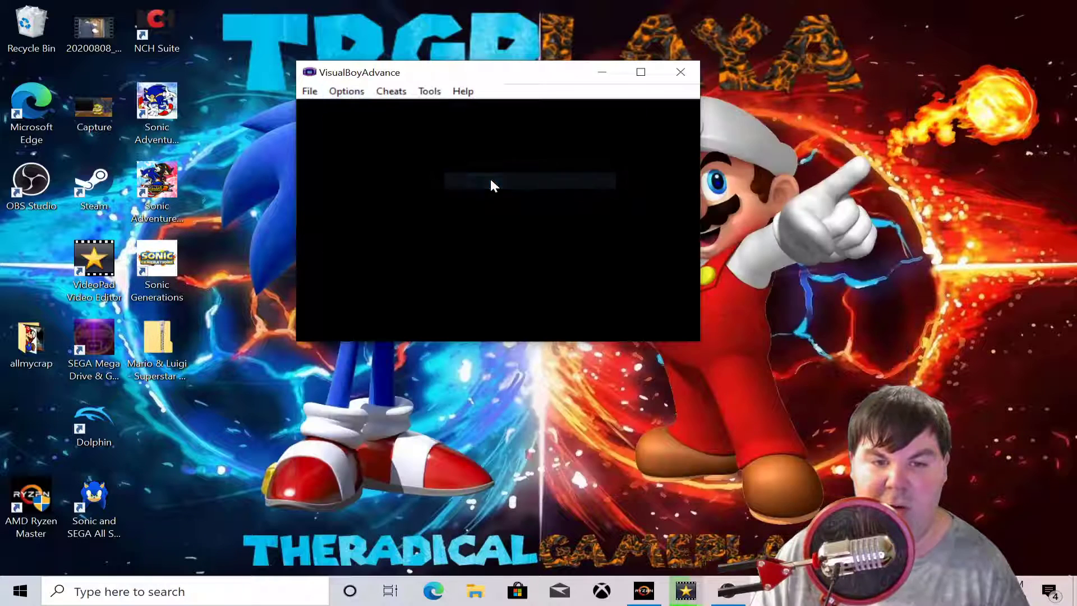
Step: Try the x3 and then the x4 video sizes
{"action": "left_click", "coordinate": [310, 92]}
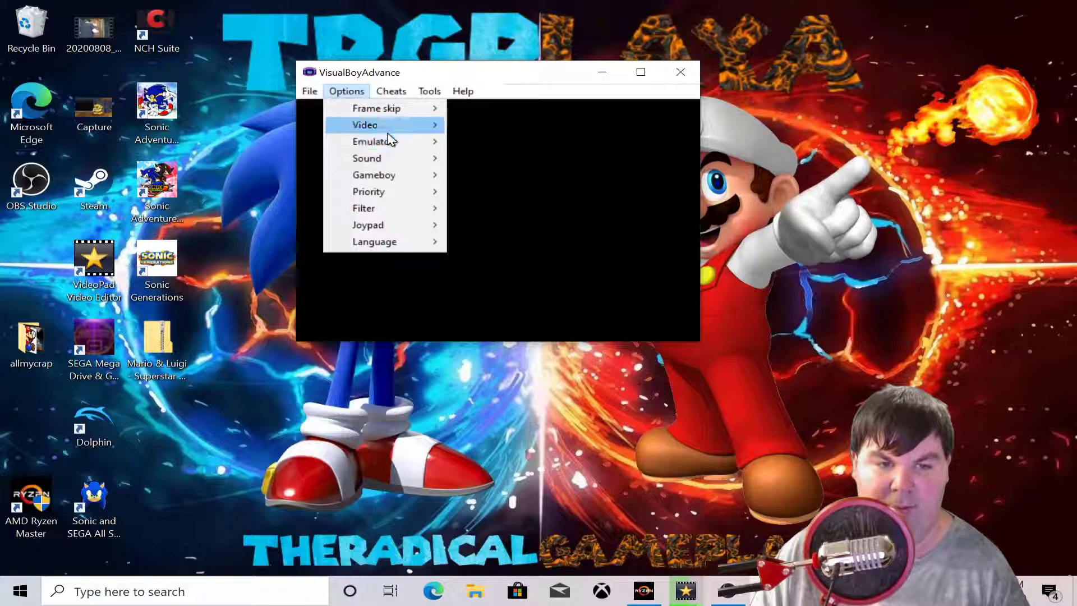
{"action": "left_click", "coordinate": [494, 197]}
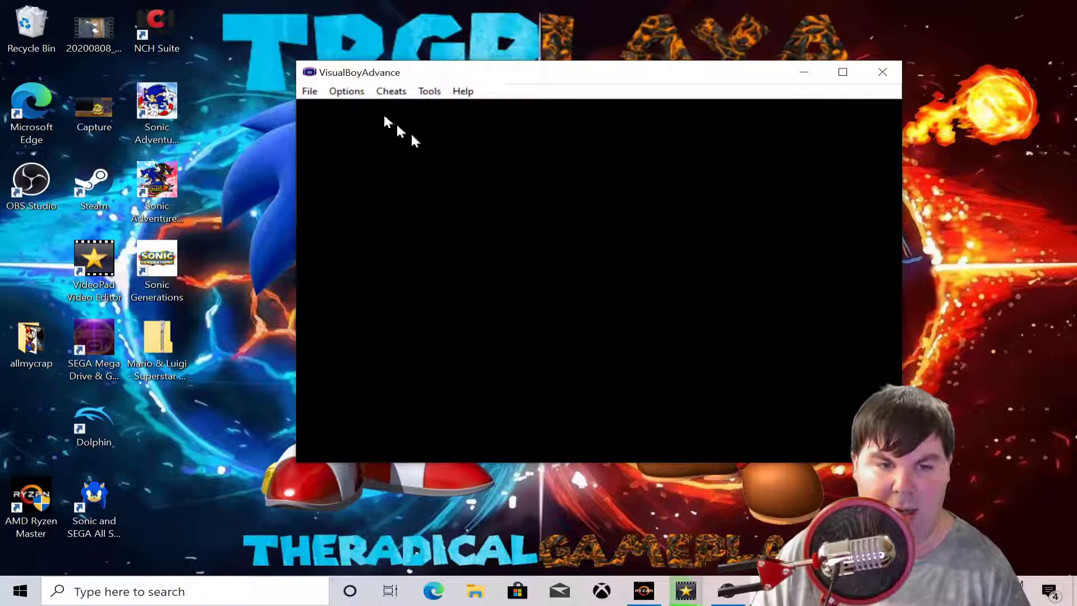
{"action": "left_click", "coordinate": [347, 92]}
{"action": "mouse_move", "coordinate": [373, 143]}
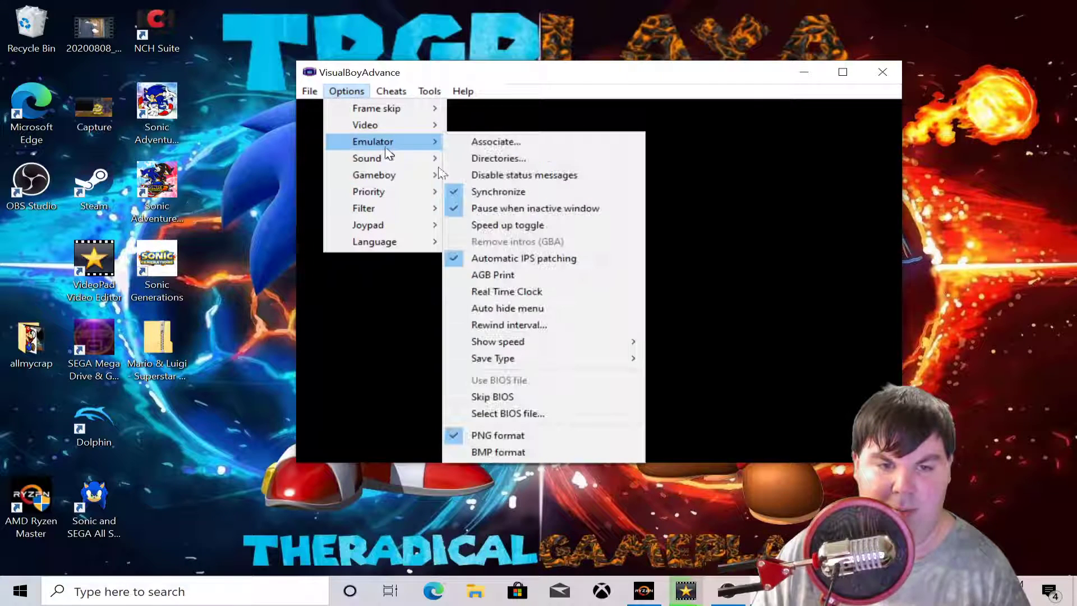
{"action": "left_click", "coordinate": [519, 209]}
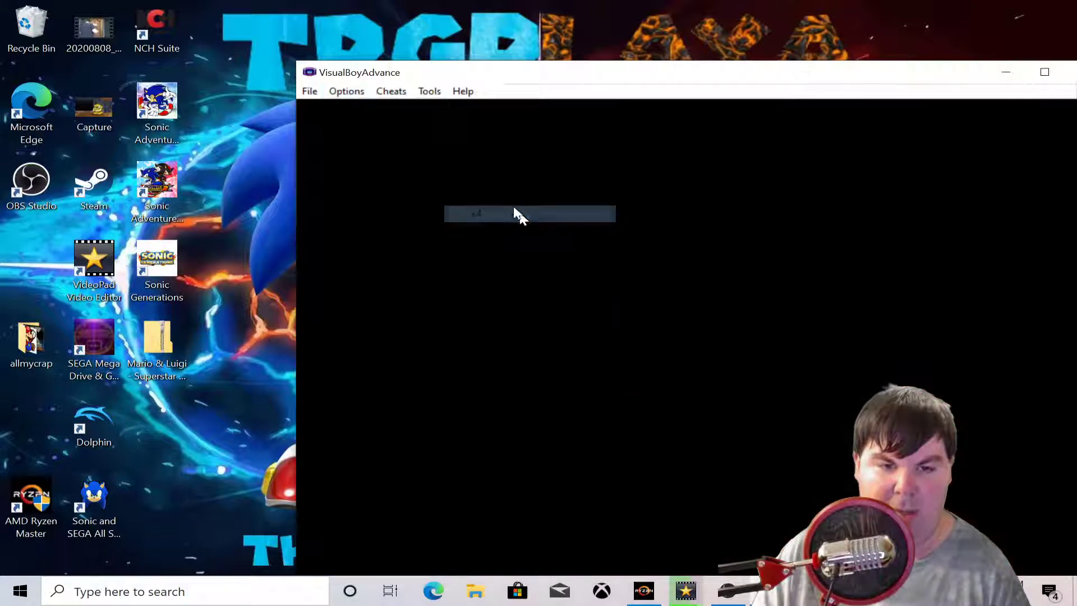
Step: Shrink the video back to x1, then enlarge it again to a medium size
{"action": "left_click", "coordinate": [353, 91]}
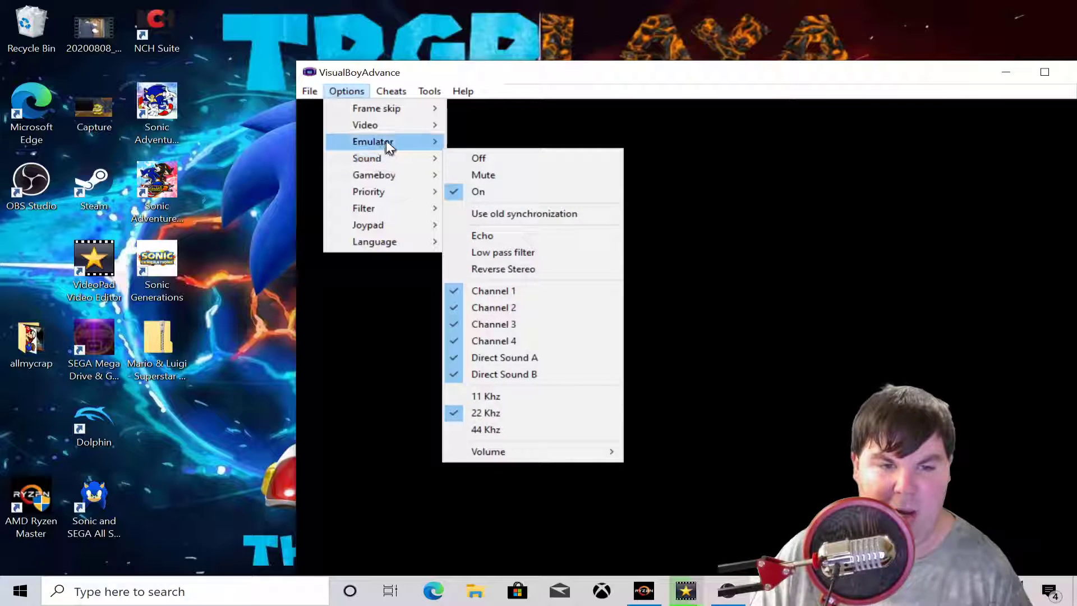
{"action": "mouse_move", "coordinate": [390, 145]}
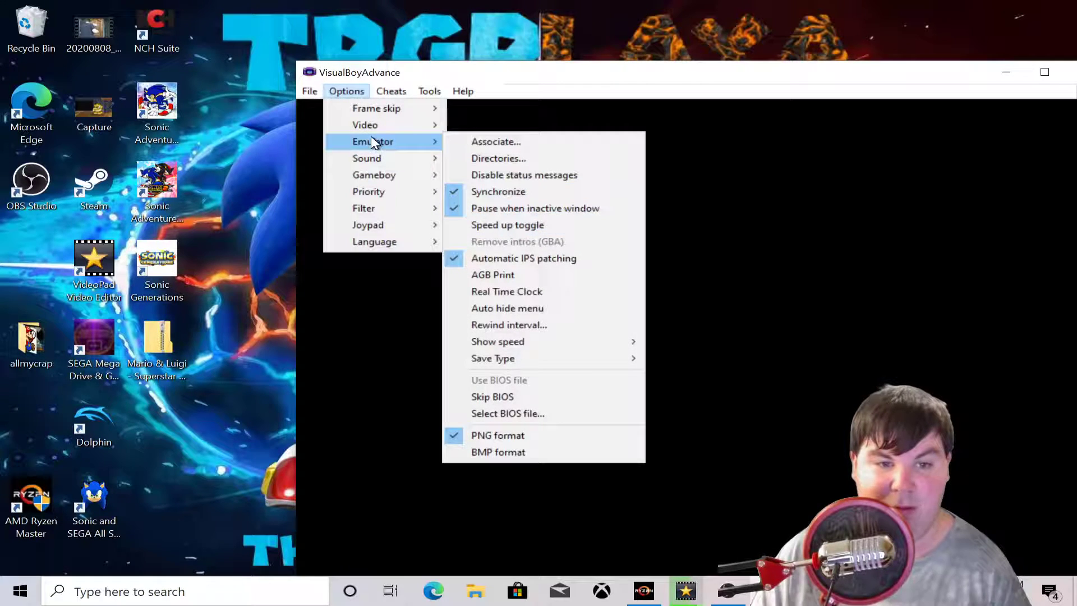
{"action": "mouse_move", "coordinate": [379, 127]}
{"action": "left_click", "coordinate": [474, 161]}
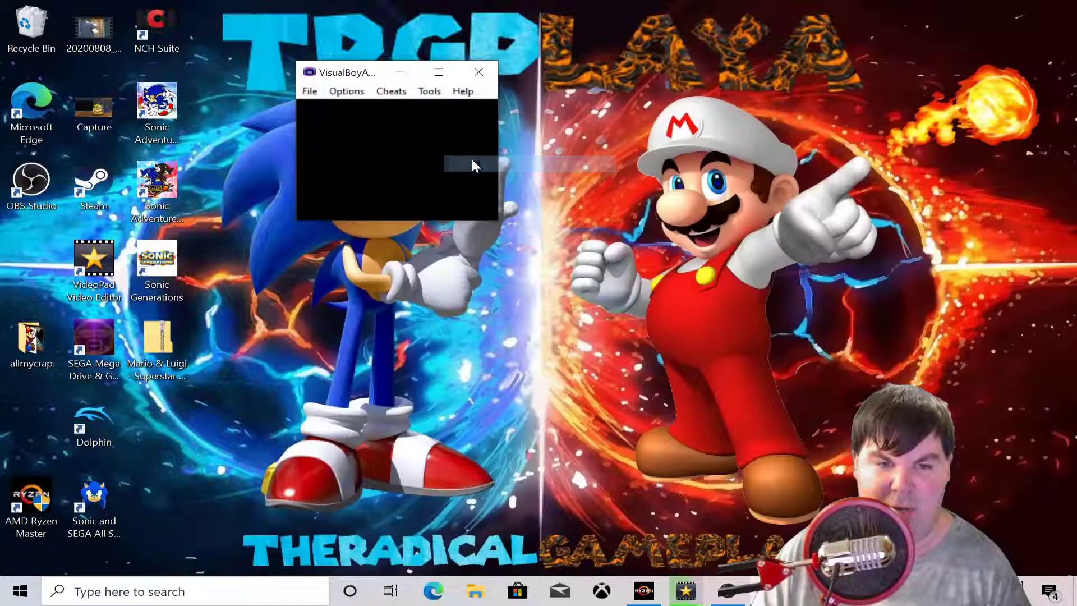
{"action": "left_click", "coordinate": [353, 93]}
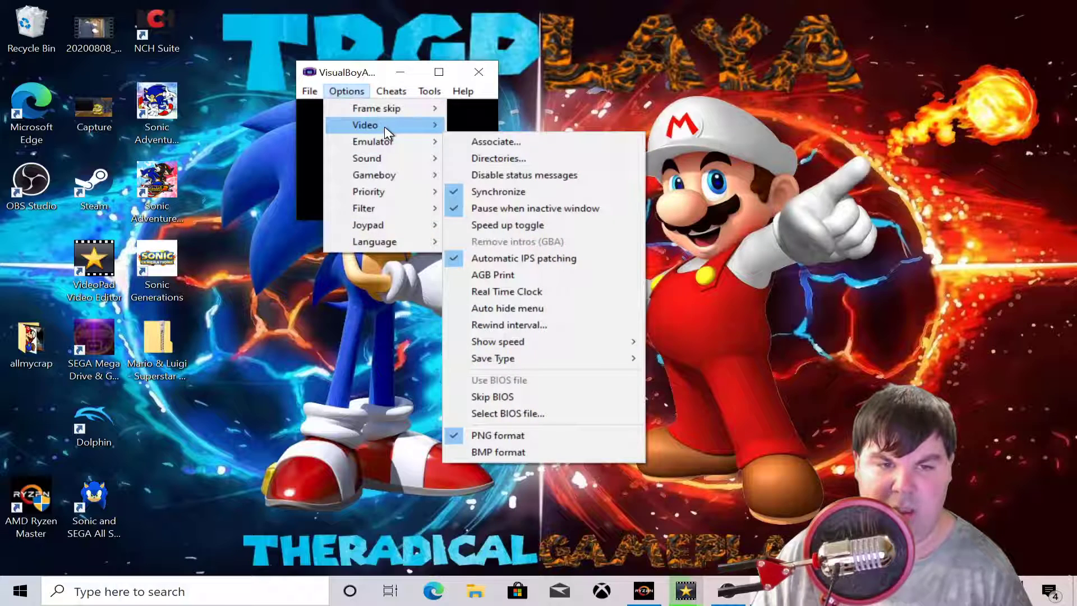
{"action": "mouse_move", "coordinate": [387, 126]}
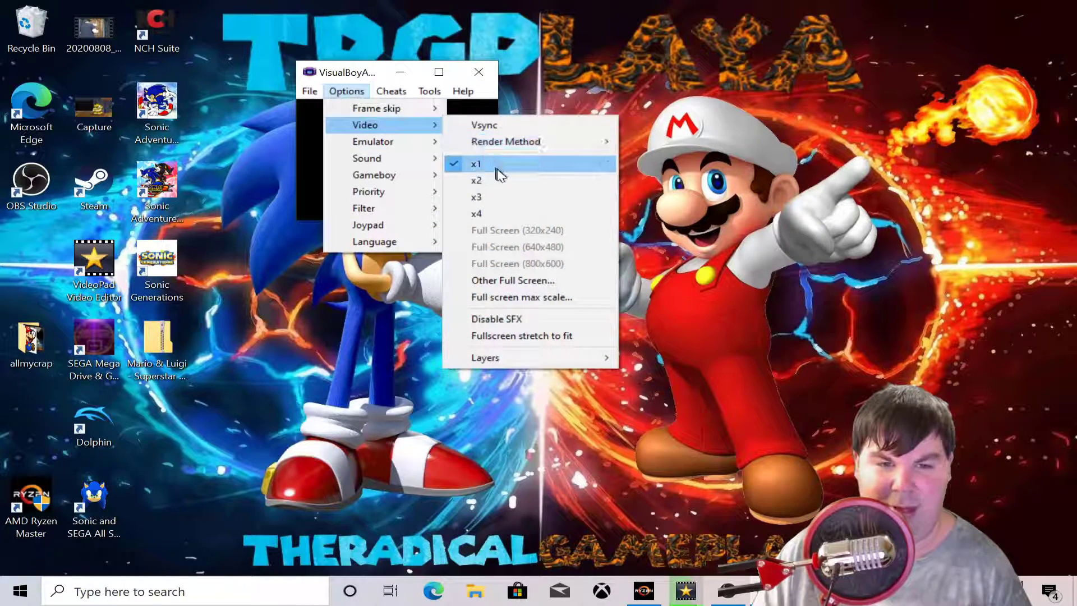
{"action": "left_click", "coordinate": [491, 188]}
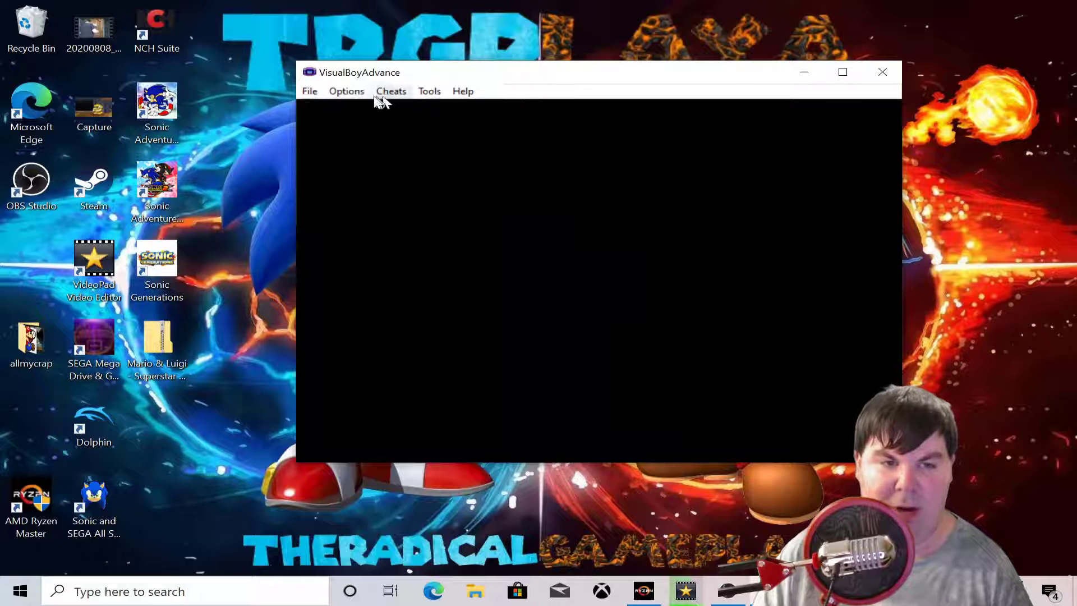
{"action": "left_click", "coordinate": [354, 93]}
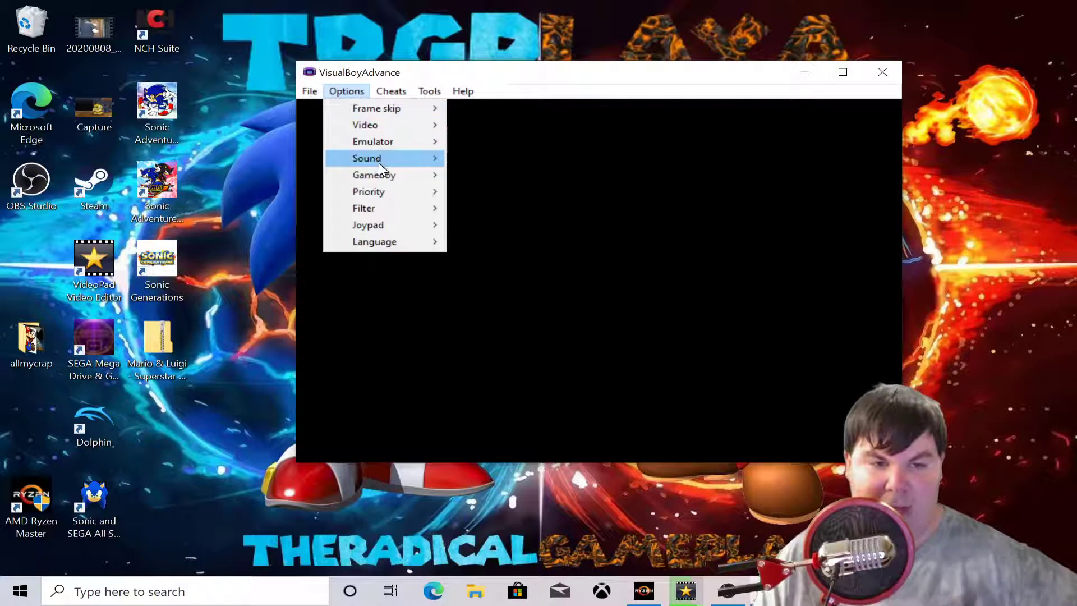
Step: Change the sound sample rate to 44 Khz and recheck the sound settings
{"action": "mouse_move", "coordinate": [378, 160]}
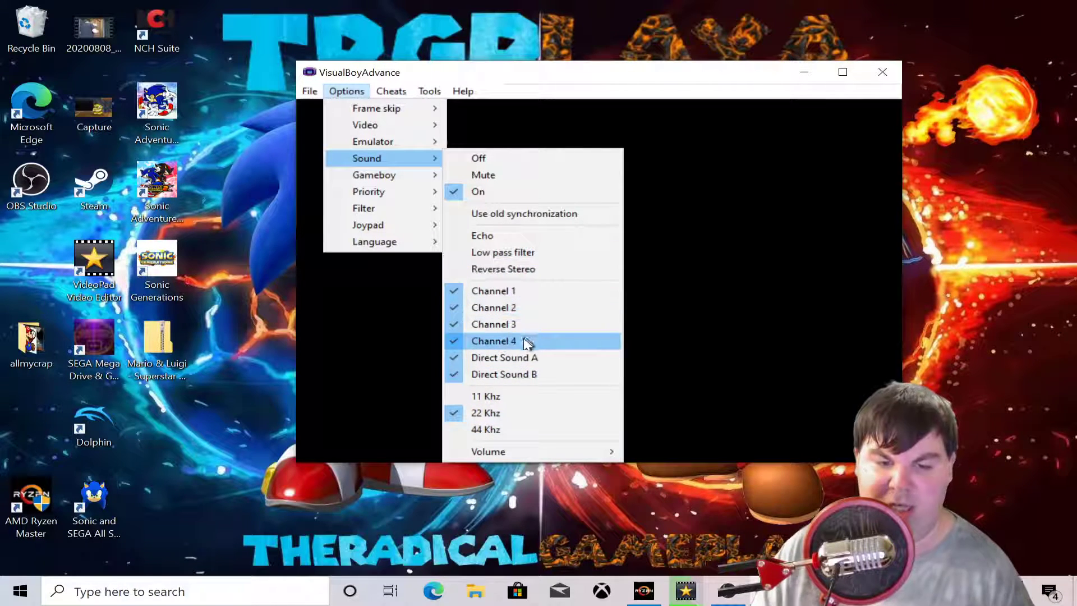
{"action": "left_click", "coordinate": [496, 431]}
{"action": "left_click", "coordinate": [349, 91]}
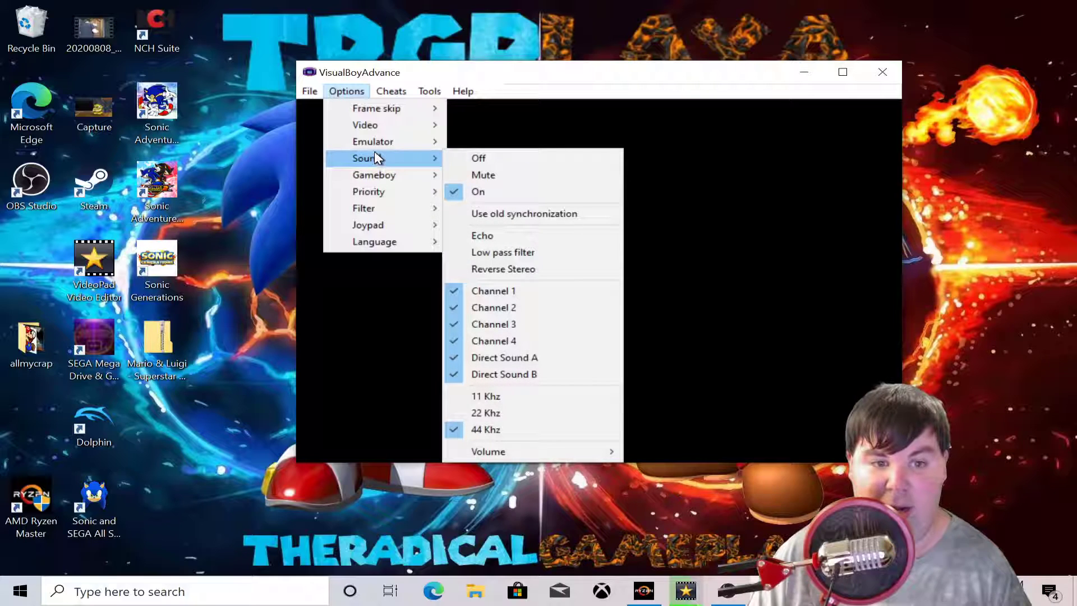
Step: Switch the video render method to Direct3D
{"action": "mouse_move", "coordinate": [385, 127]}
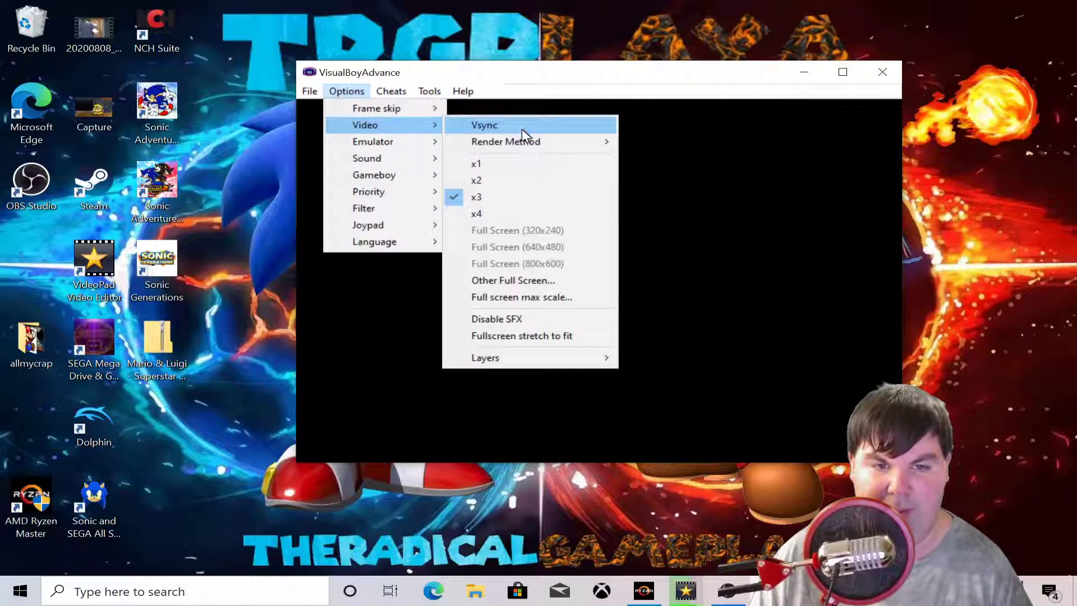
{"action": "mouse_move", "coordinate": [505, 145]}
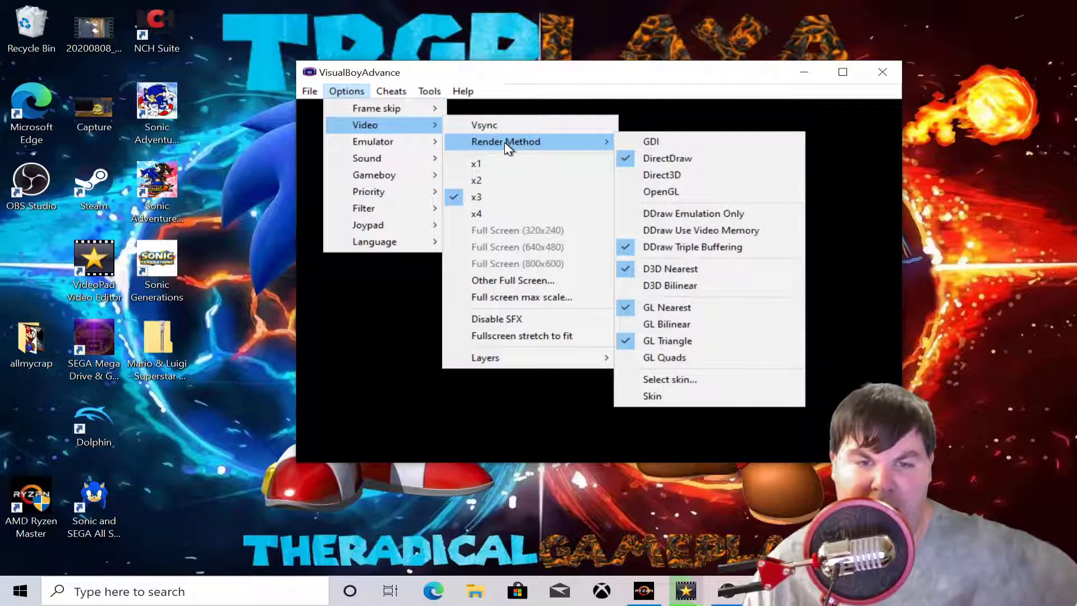
{"action": "left_click", "coordinate": [577, 144]}
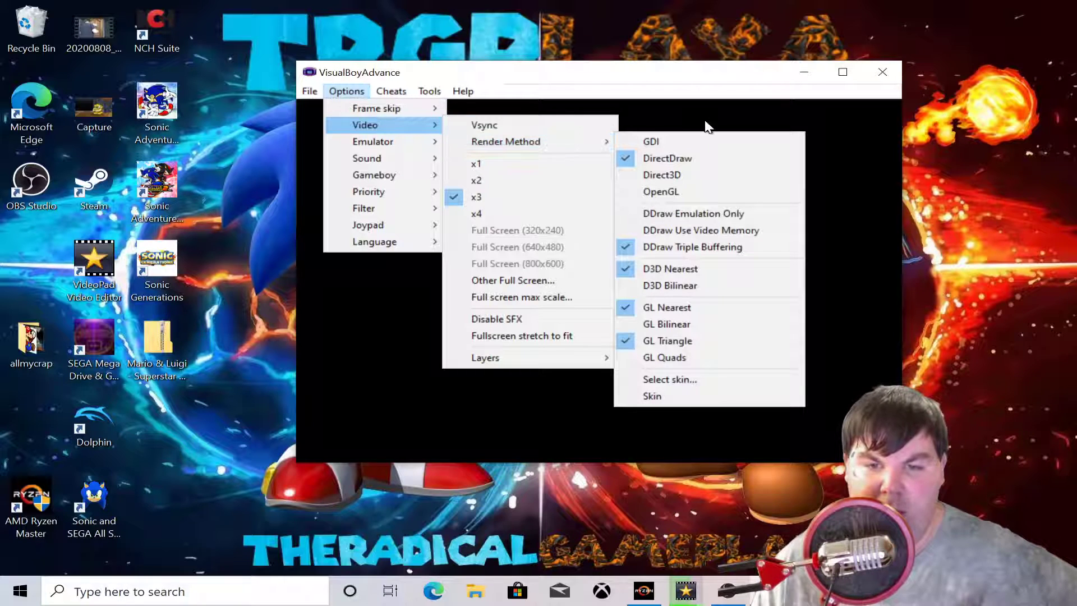
{"action": "left_click", "coordinate": [570, 149]}
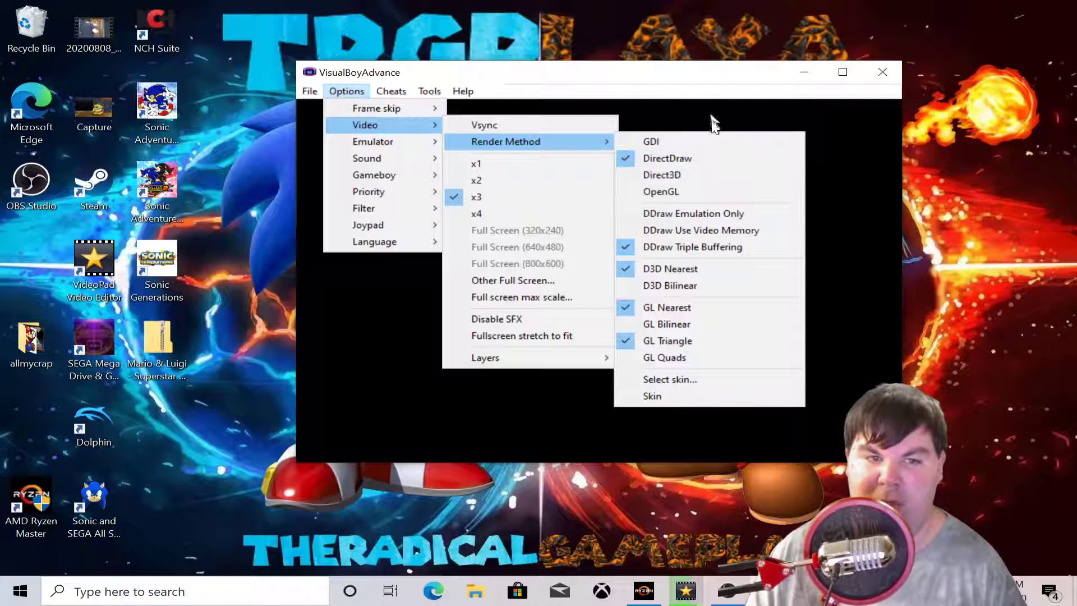
{"action": "left_click", "coordinate": [662, 175]}
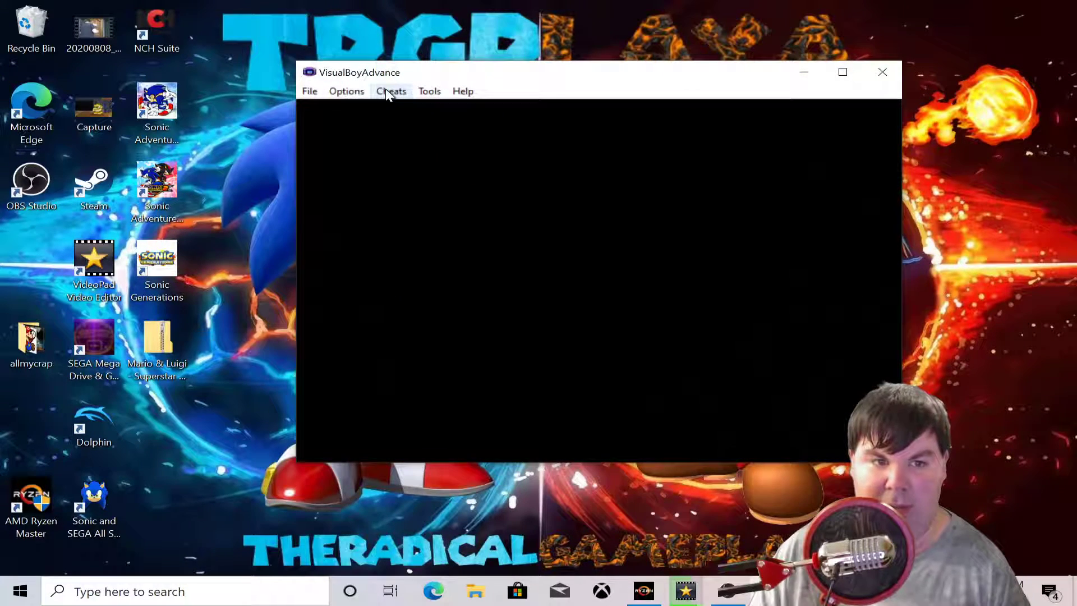
Step: View the frame skip choices, confirming 0 is still selected
{"action": "left_click", "coordinate": [388, 92]}
{"action": "mouse_move", "coordinate": [343, 95]}
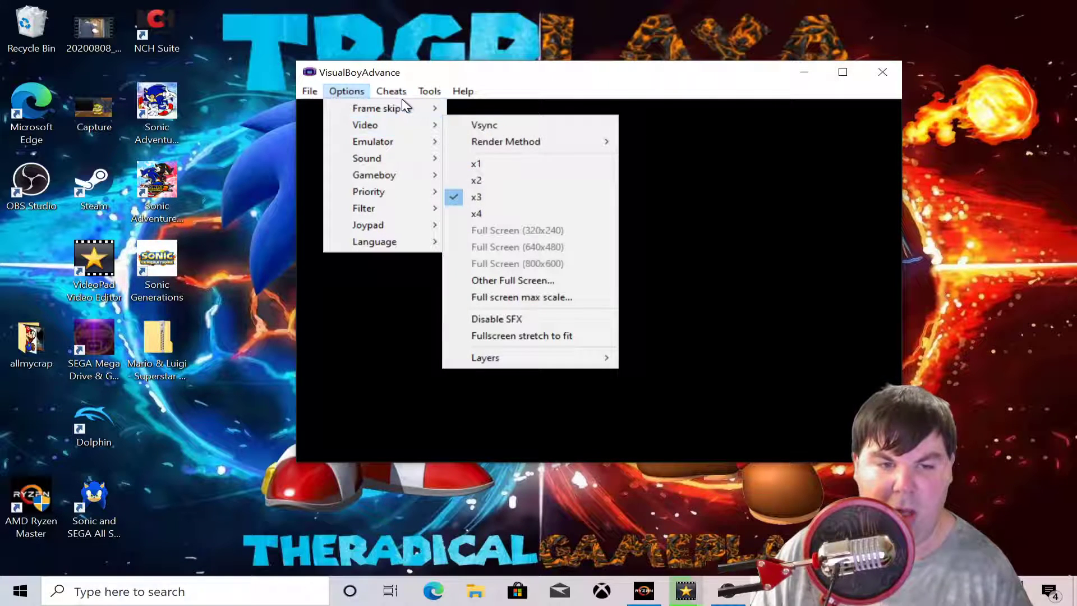
{"action": "mouse_move", "coordinate": [395, 95]}
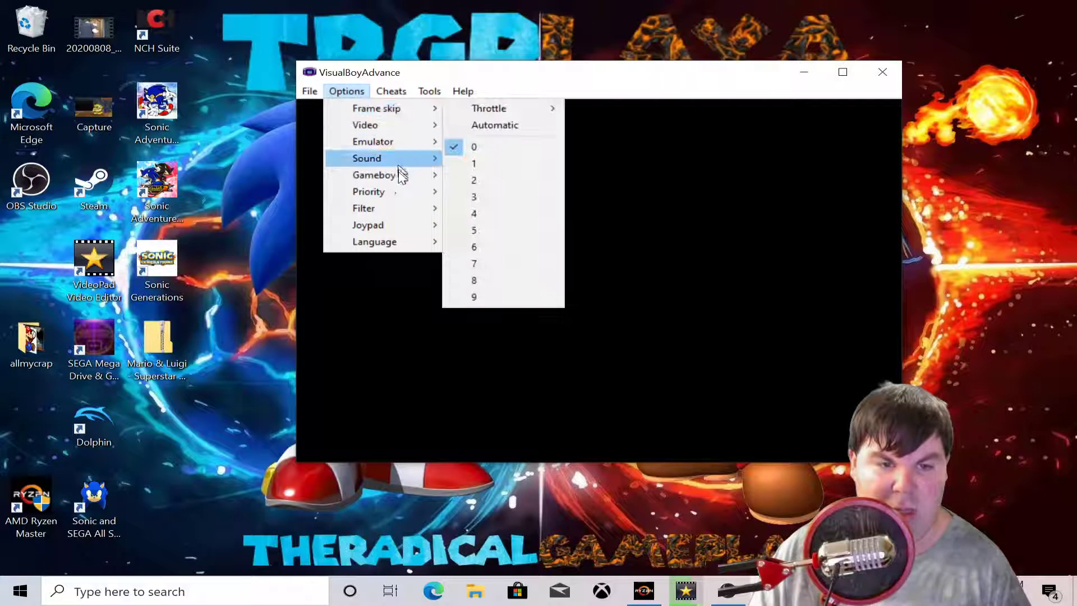
Step: Open joypad 1's key bindings and review them
{"action": "mouse_move", "coordinate": [399, 225]}
{"action": "mouse_move", "coordinate": [507, 226]}
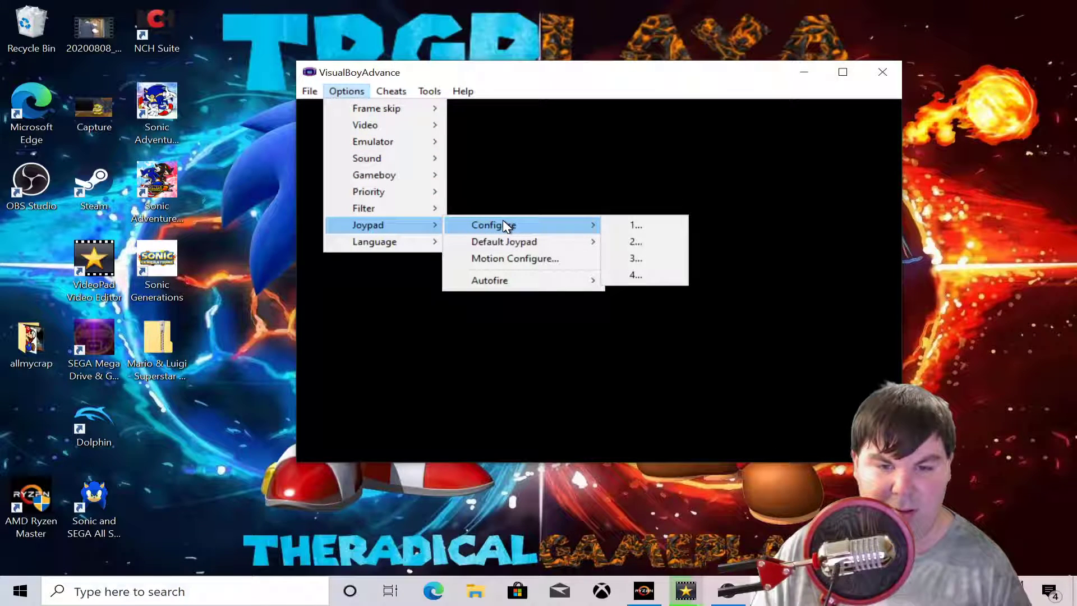
{"action": "left_click", "coordinate": [634, 226]}
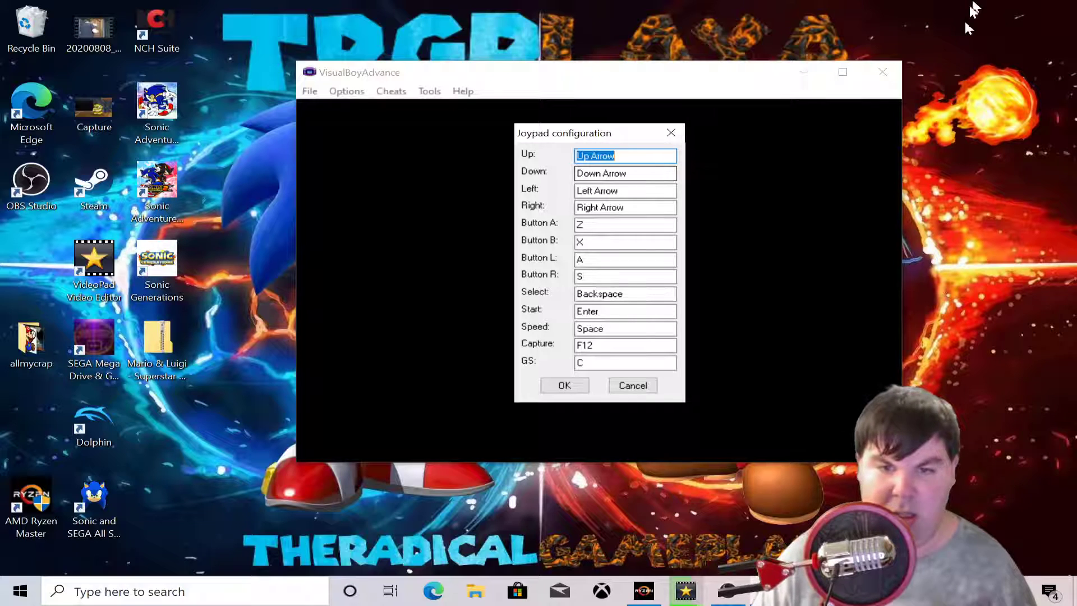
Step: Close the joypad configuration and then the VisualBoyAdvance window
{"action": "left_click", "coordinate": [882, 71]}
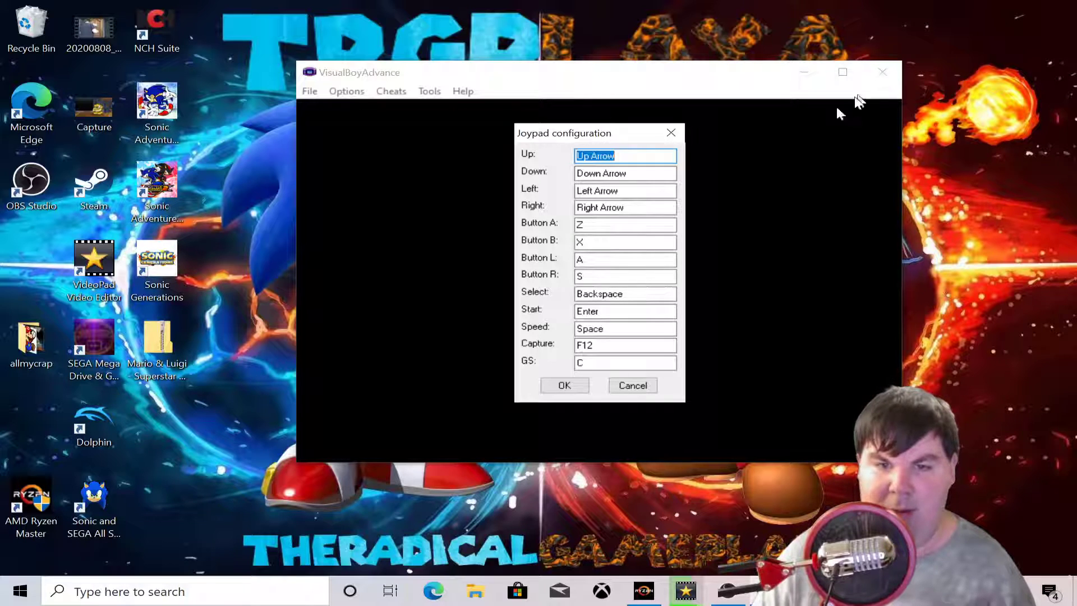
{"action": "left_click", "coordinate": [671, 132]}
{"action": "left_click", "coordinate": [882, 72]}
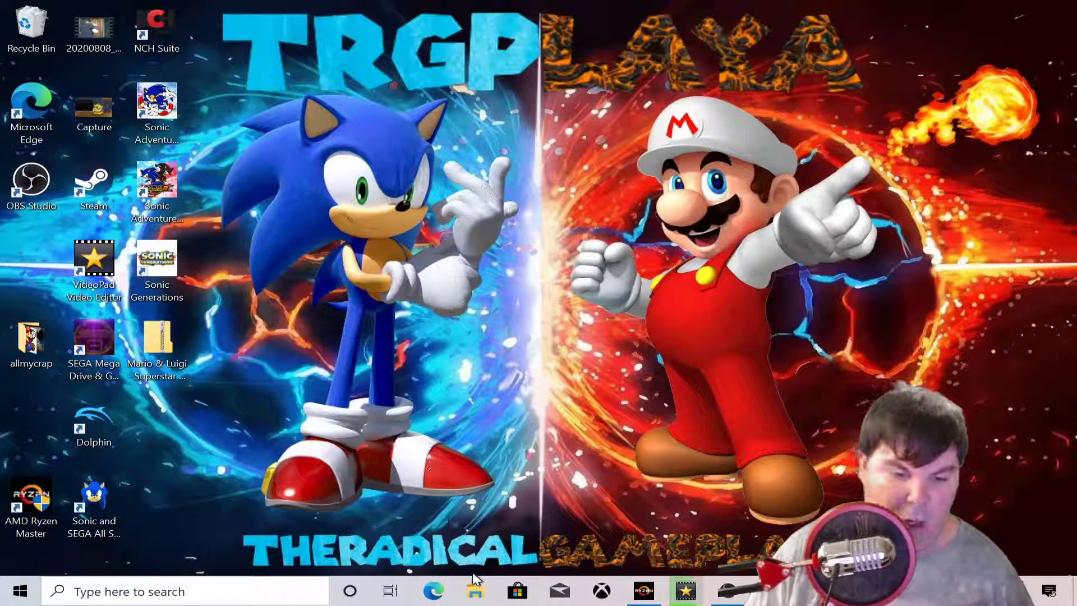
Step: Browse File Explorer to Downloads > VisualBoyAdvance-1.7.2 and launch the VisualBoyAdvance emulator
{"action": "left_click", "coordinate": [475, 590]}
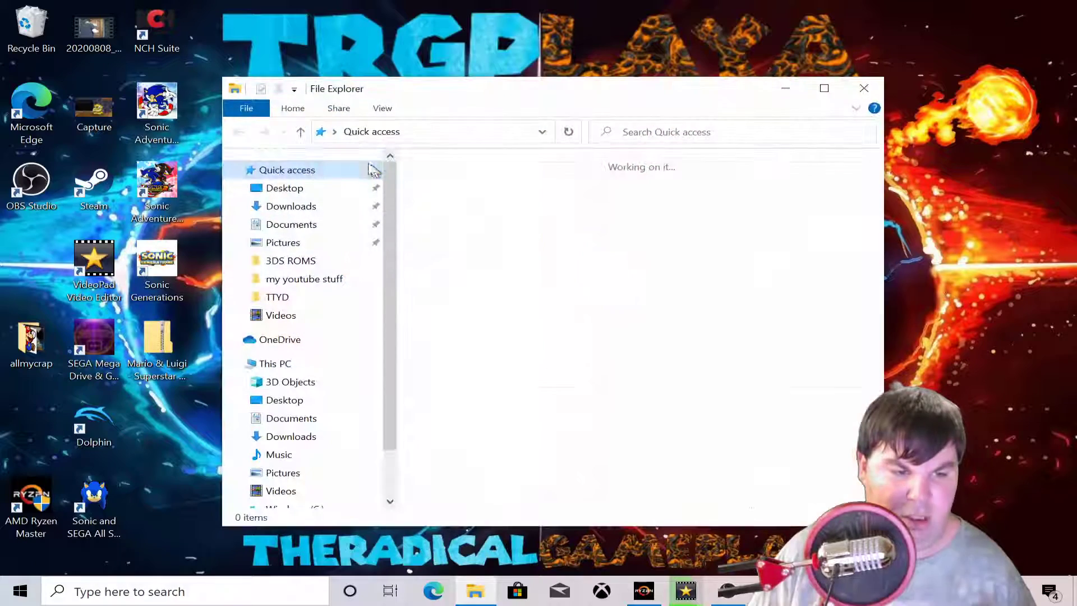
{"action": "left_click", "coordinate": [318, 189]}
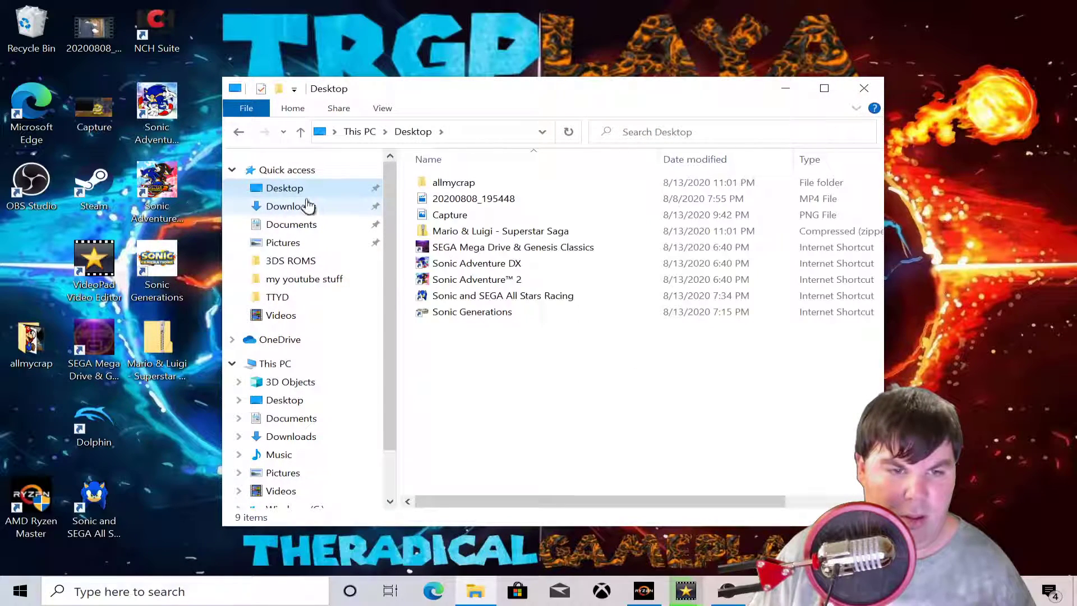
{"action": "double_click", "coordinate": [493, 183]}
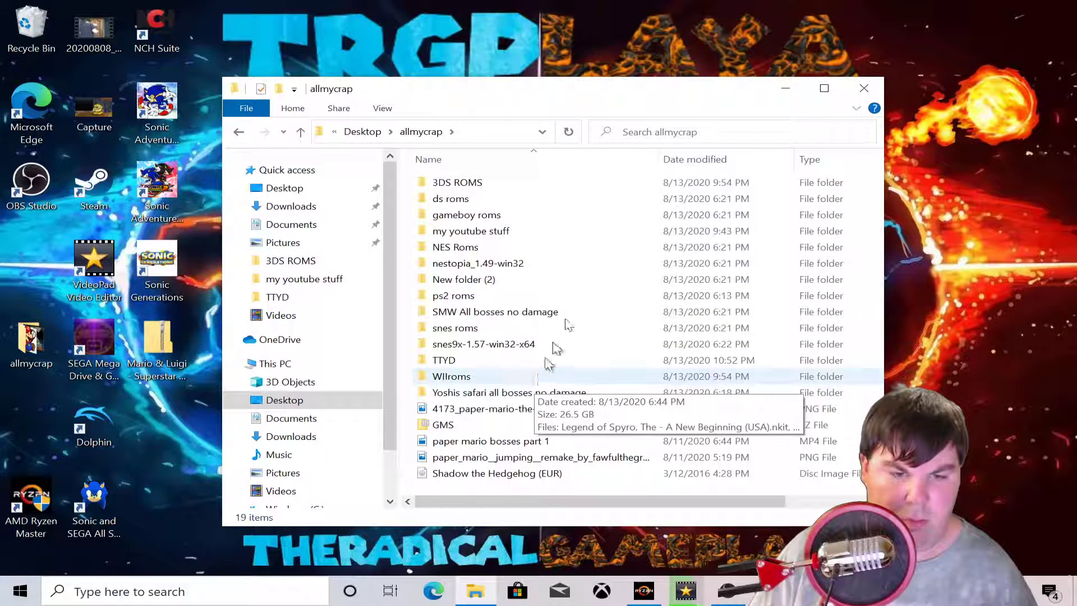
{"action": "left_click", "coordinate": [333, 206]}
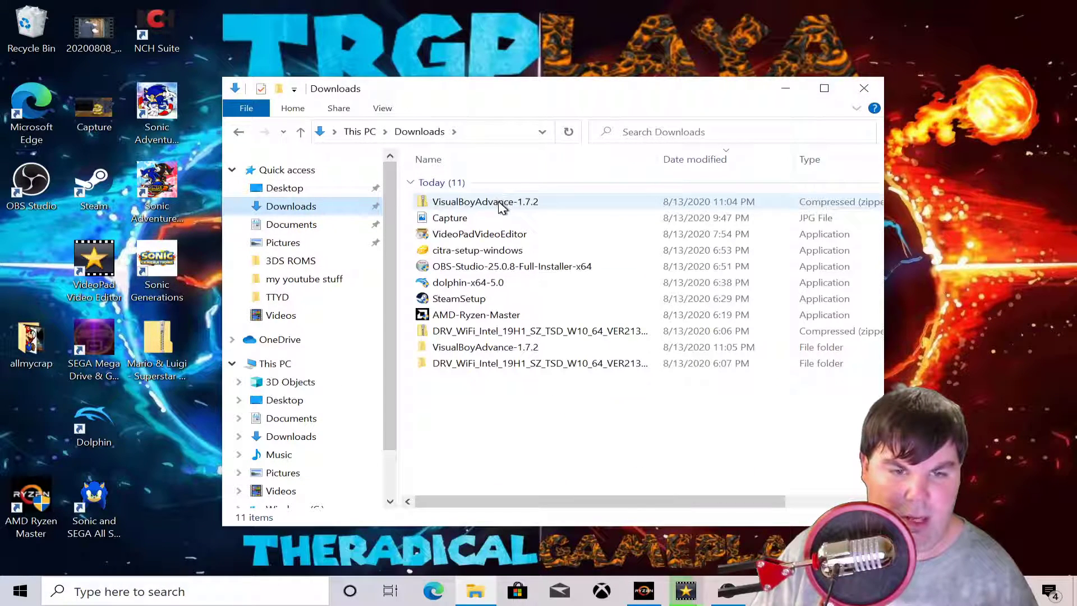
{"action": "double_click", "coordinate": [532, 349]}
{"action": "double_click", "coordinate": [476, 247]}
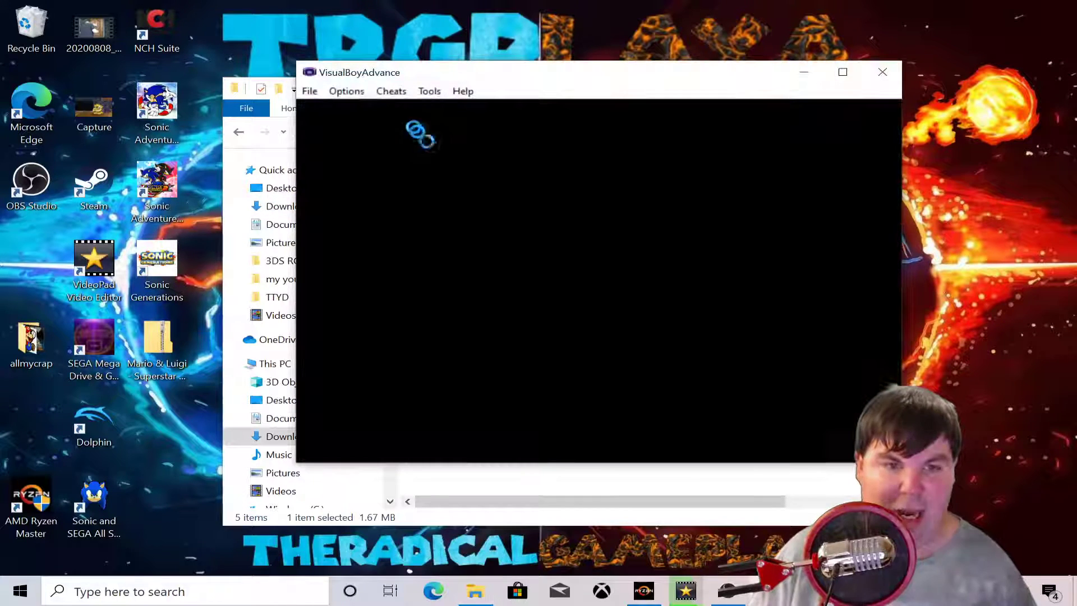
Step: Bind joypad 1 to the hat switch for directions and Joy 1 buttons 0, 1, 4, 5, 6, 7
{"action": "left_click", "coordinate": [347, 91]}
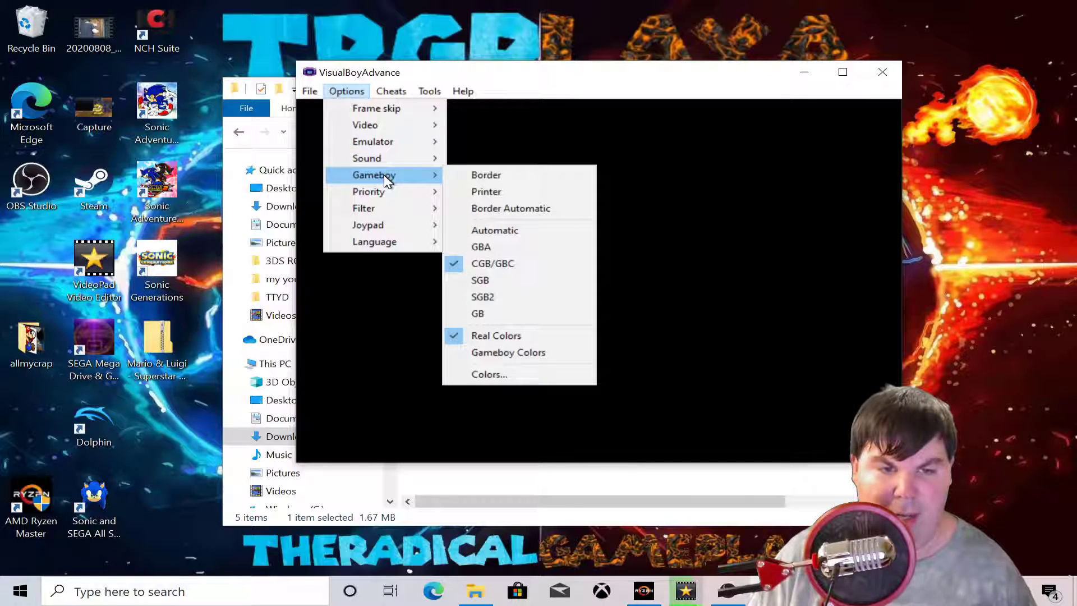
{"action": "mouse_move", "coordinate": [399, 197]}
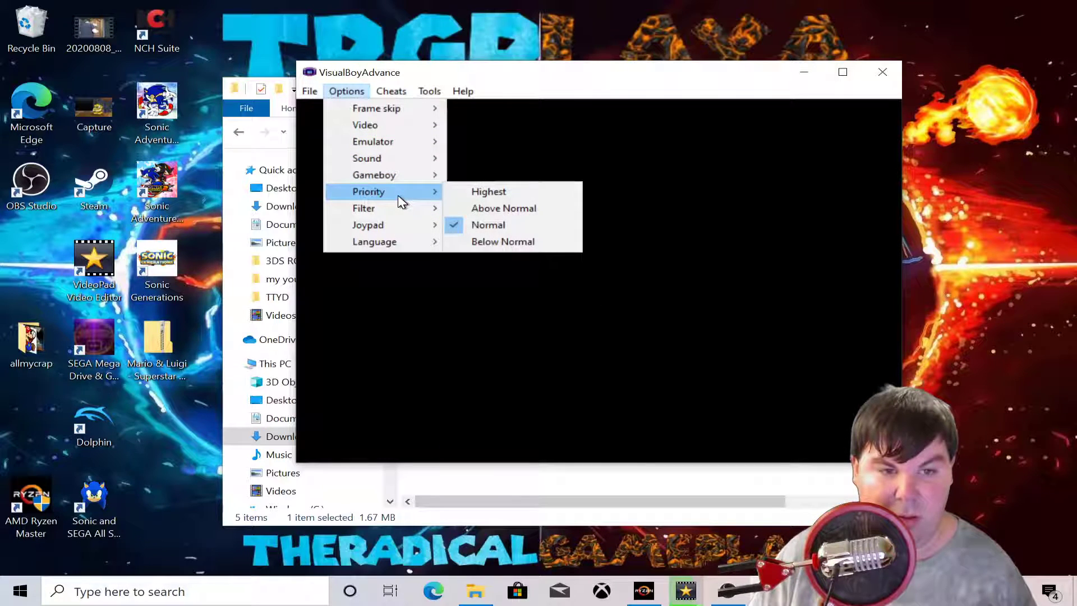
{"action": "mouse_move", "coordinate": [395, 144]}
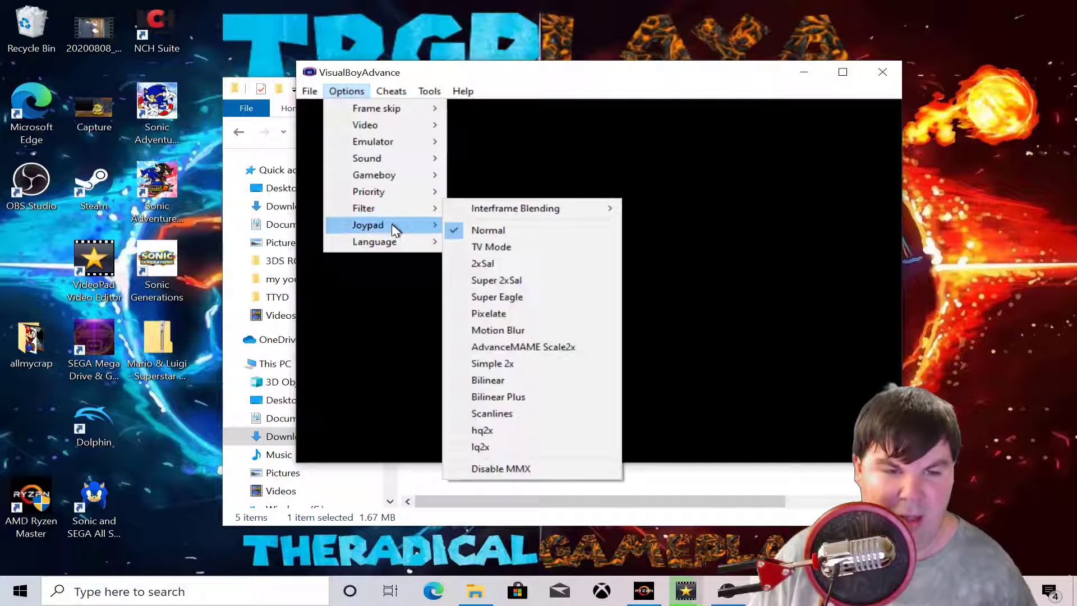
{"action": "mouse_move", "coordinate": [396, 230]}
{"action": "mouse_move", "coordinate": [533, 227]}
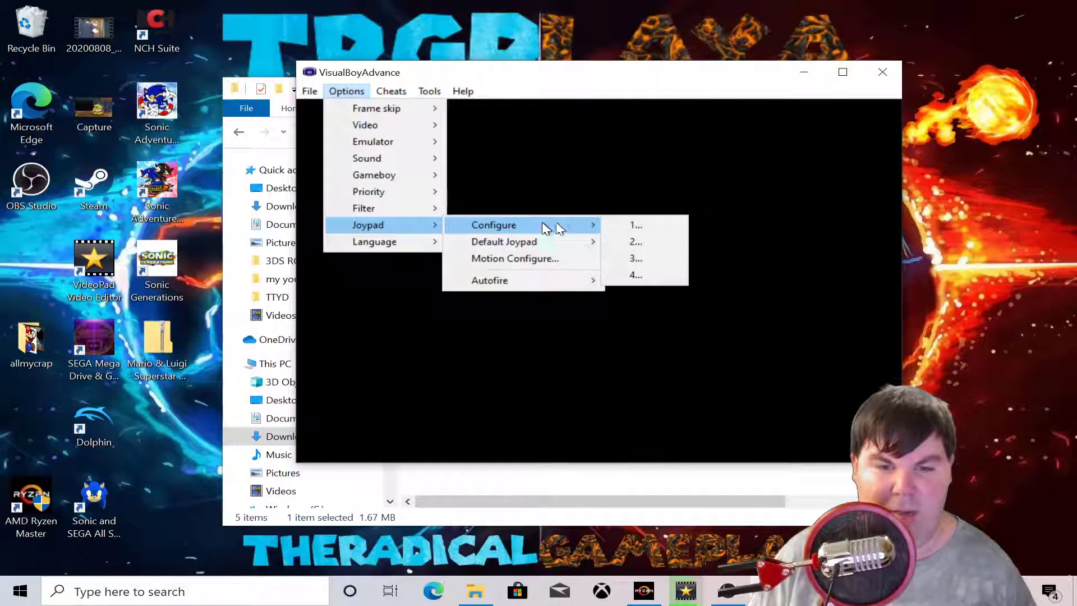
{"action": "left_click", "coordinate": [641, 227]}
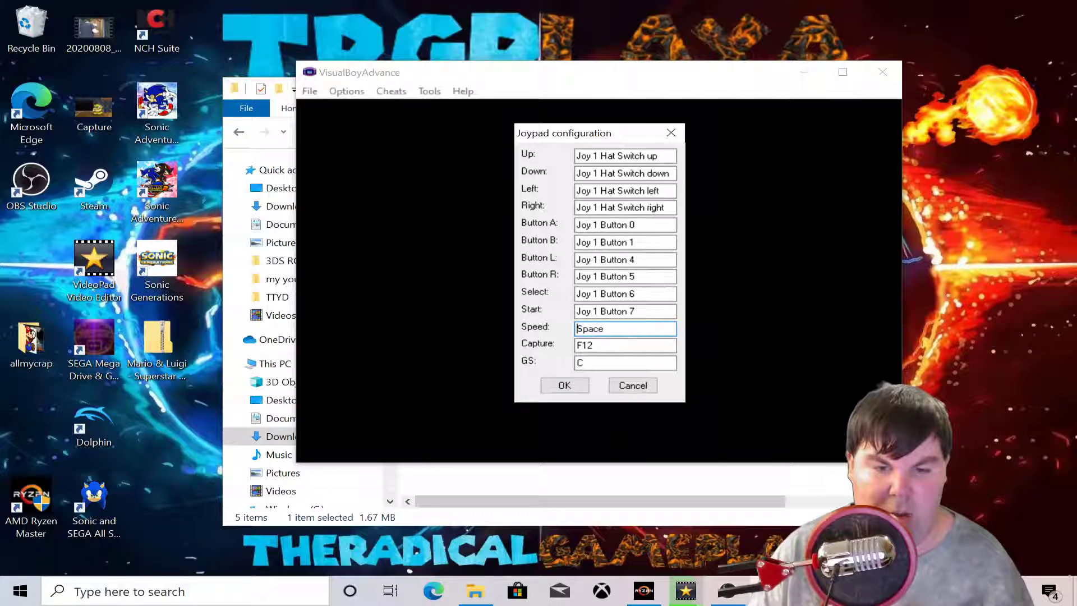
{"action": "left_click", "coordinate": [575, 389]}
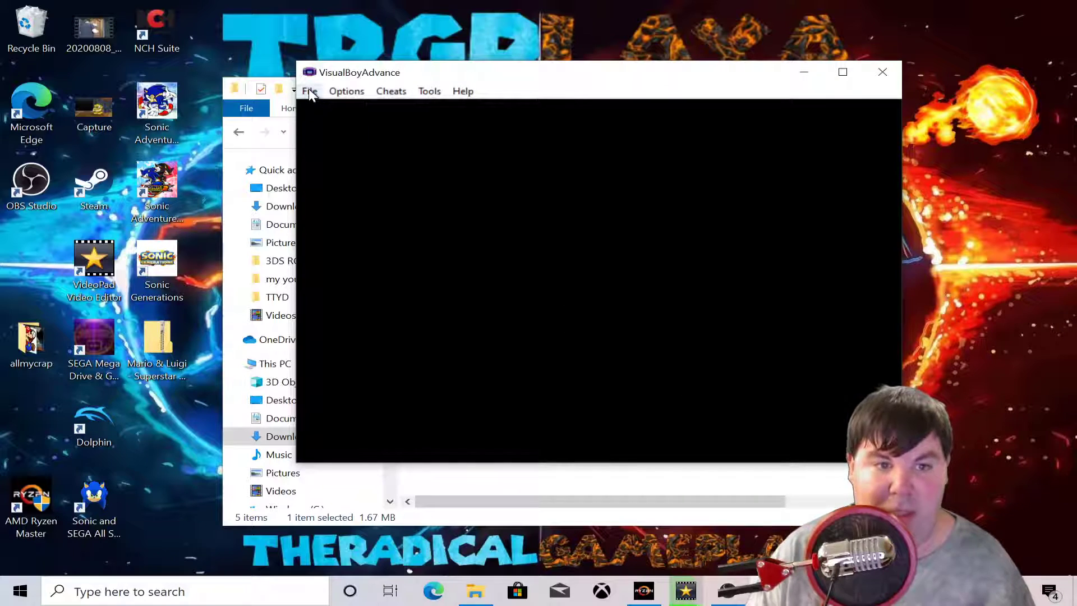
Step: Move the emulator window aside and minimize or close the File Explorer and allmycrap windows
{"action": "left_click", "coordinate": [285, 124]}
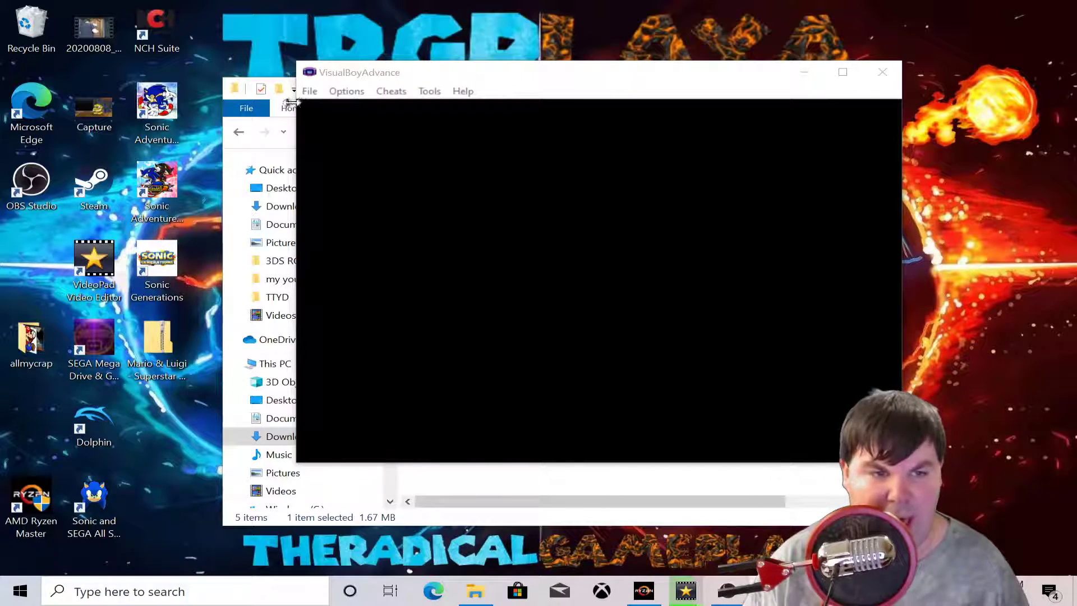
{"action": "left_click", "coordinate": [608, 79]}
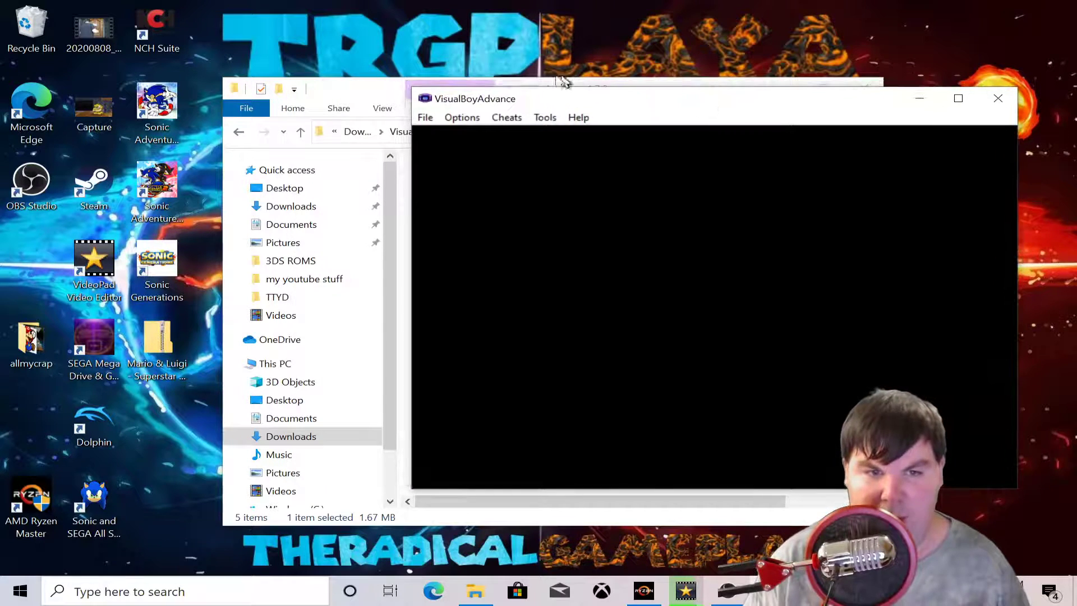
{"action": "left_click", "coordinate": [645, 80]}
{"action": "left_click", "coordinate": [822, 87]}
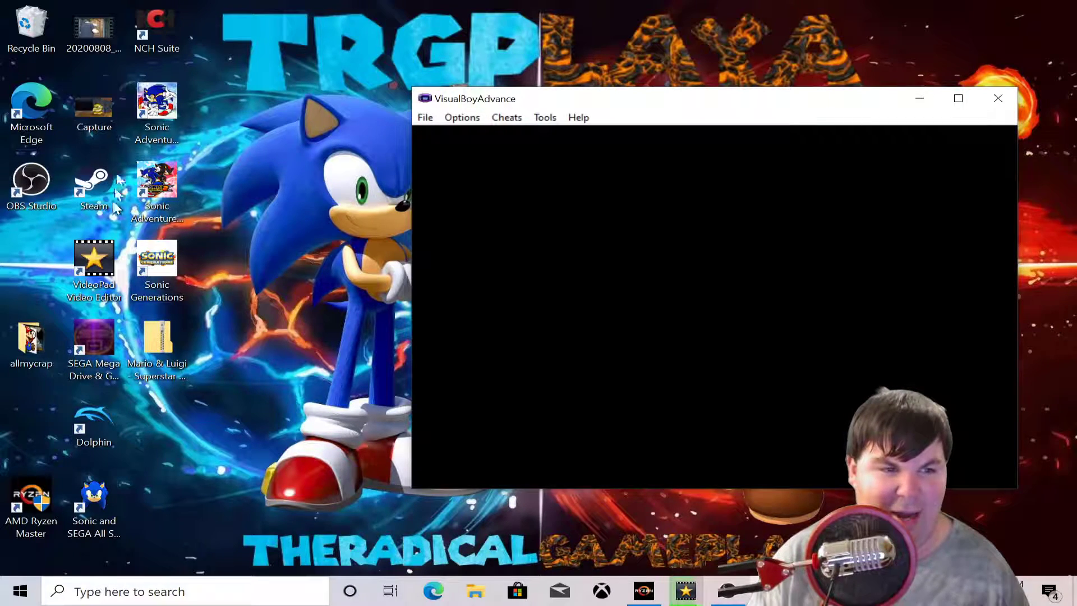
{"action": "double_click", "coordinate": [28, 341]}
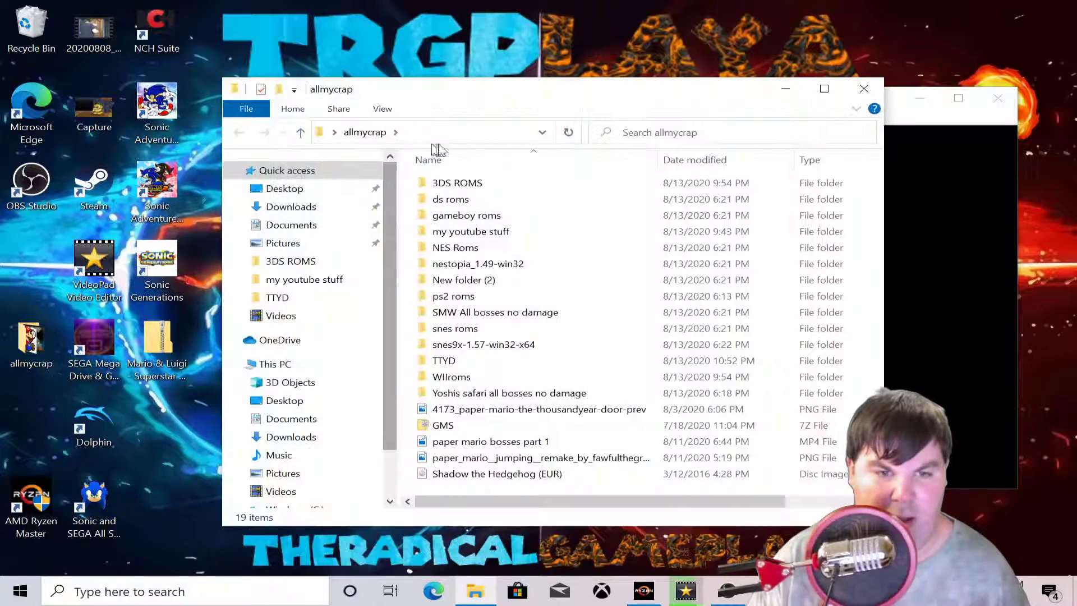
{"action": "left_click", "coordinate": [863, 89]}
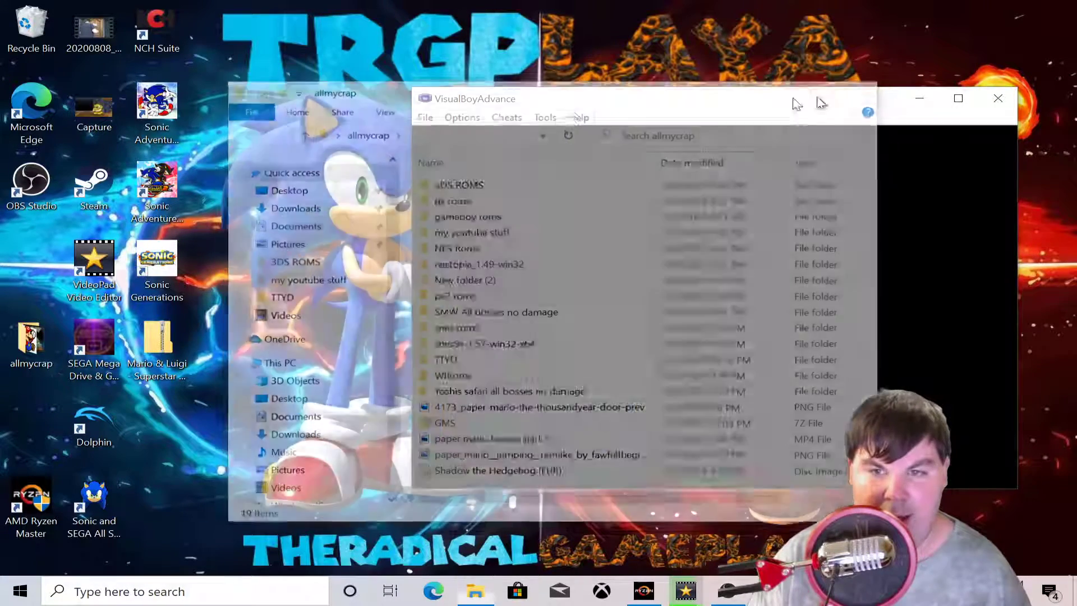
{"action": "left_click", "coordinate": [425, 118]}
Step: Open the Super_Mario_Land ROM from Desktop > allmycrap > gameboy roms
{"action": "left_click", "coordinate": [441, 136]}
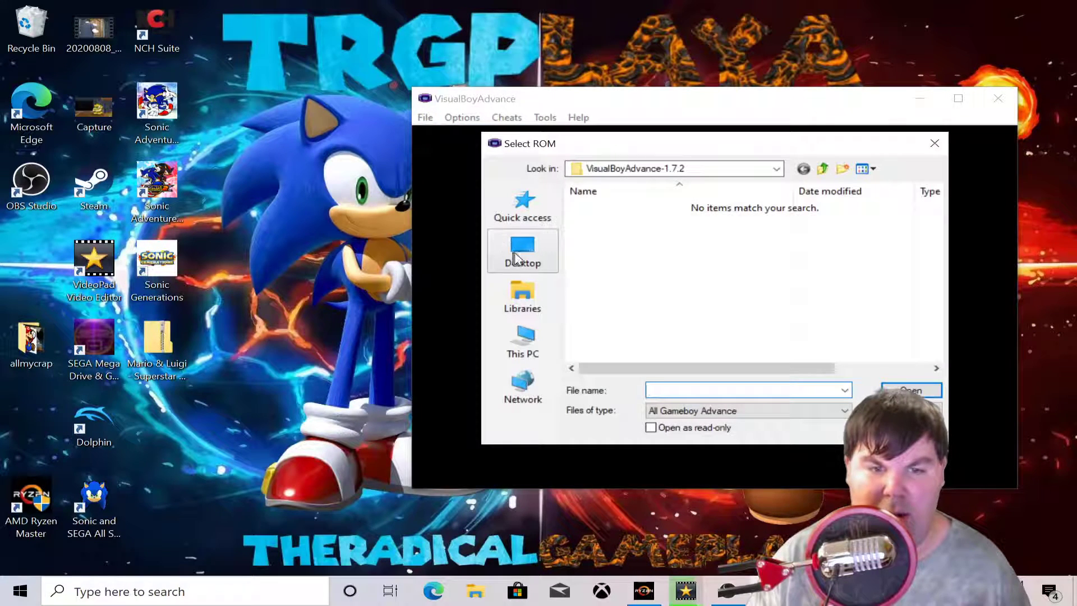
{"action": "left_click", "coordinate": [527, 246]}
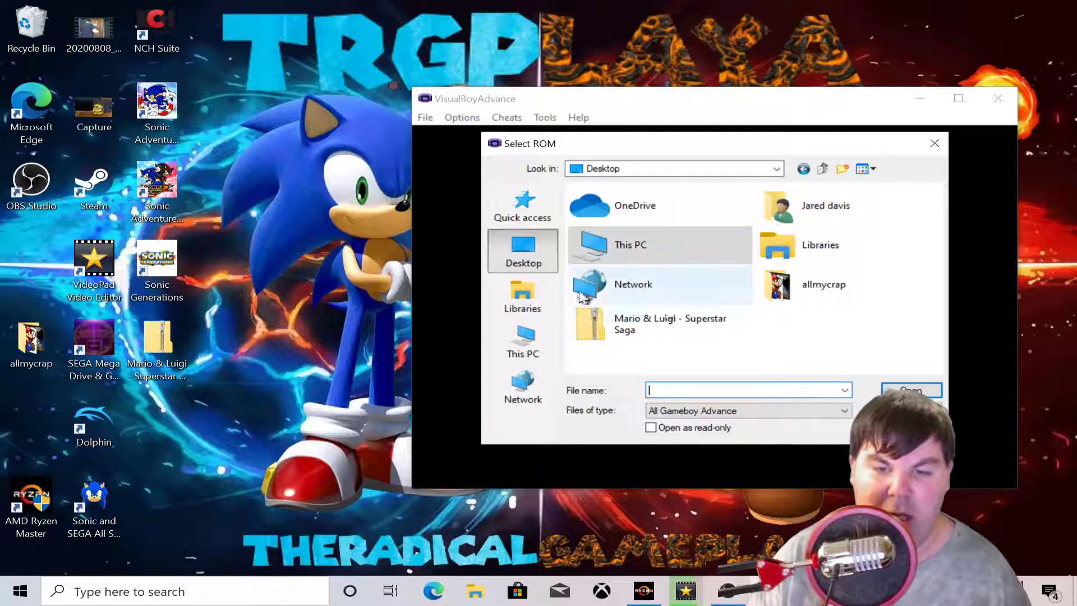
{"action": "left_click", "coordinate": [816, 250]}
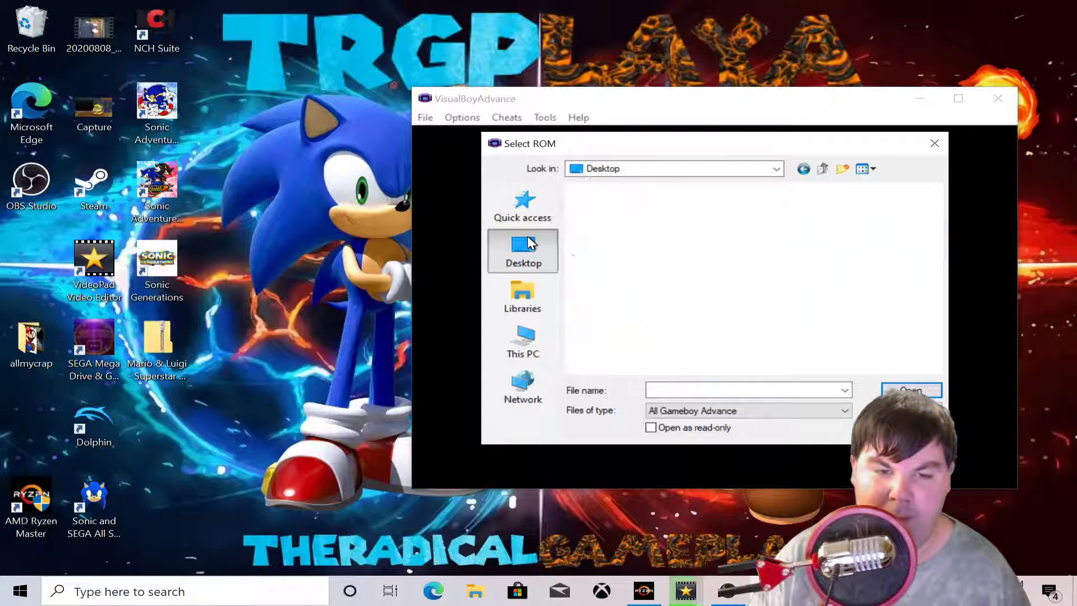
{"action": "left_click", "coordinate": [752, 389]}
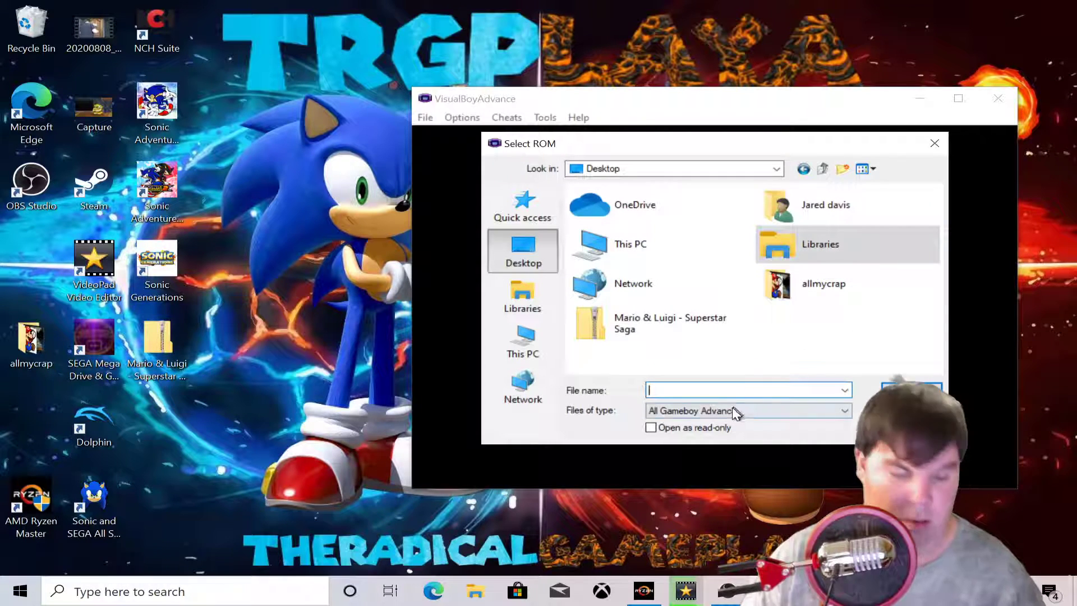
{"action": "type", "text": "a"}
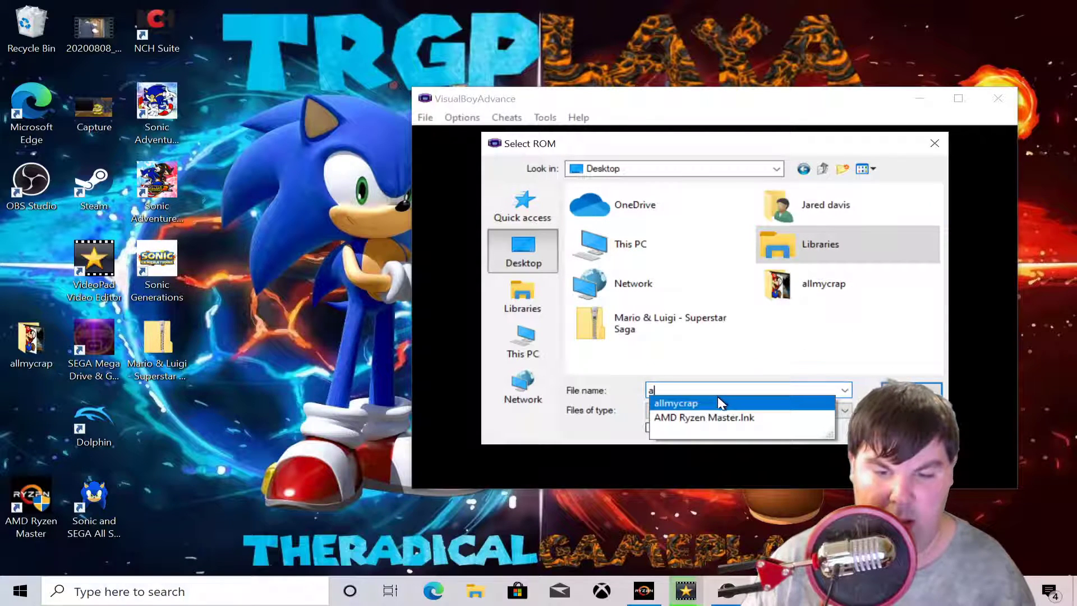
{"action": "left_click", "coordinate": [718, 403]}
{"action": "left_click", "coordinate": [718, 408]}
{"action": "left_click", "coordinate": [718, 408]}
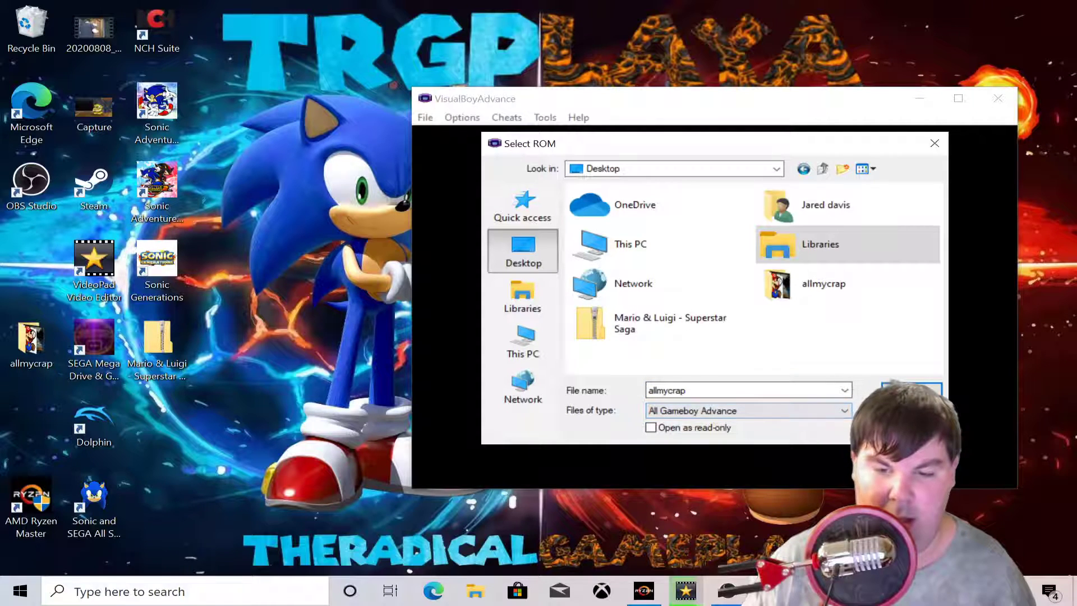
{"action": "key", "text": "Return"}
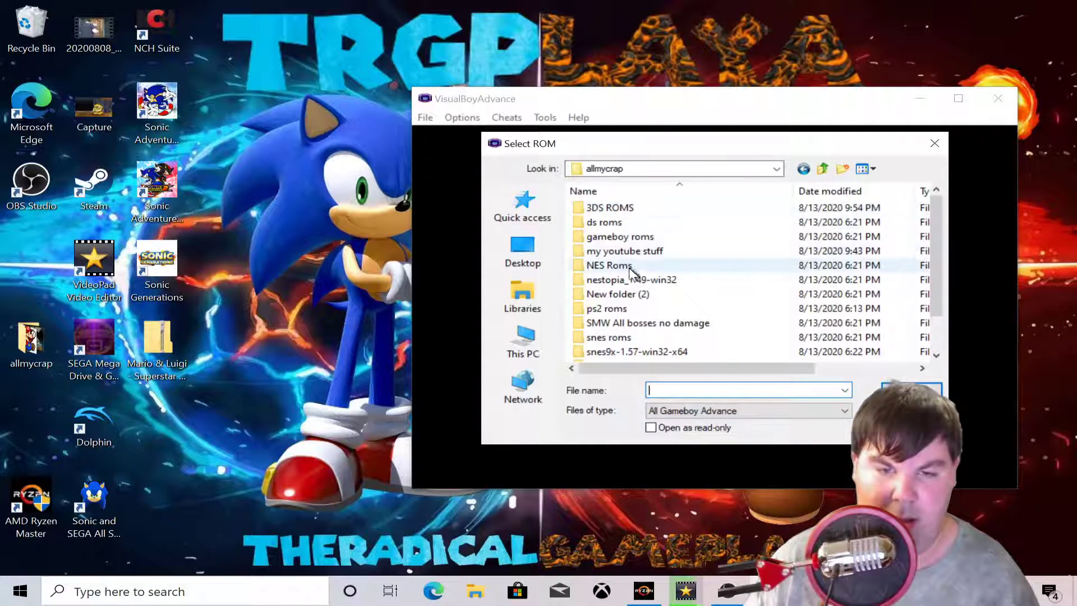
{"action": "double_click", "coordinate": [633, 238]}
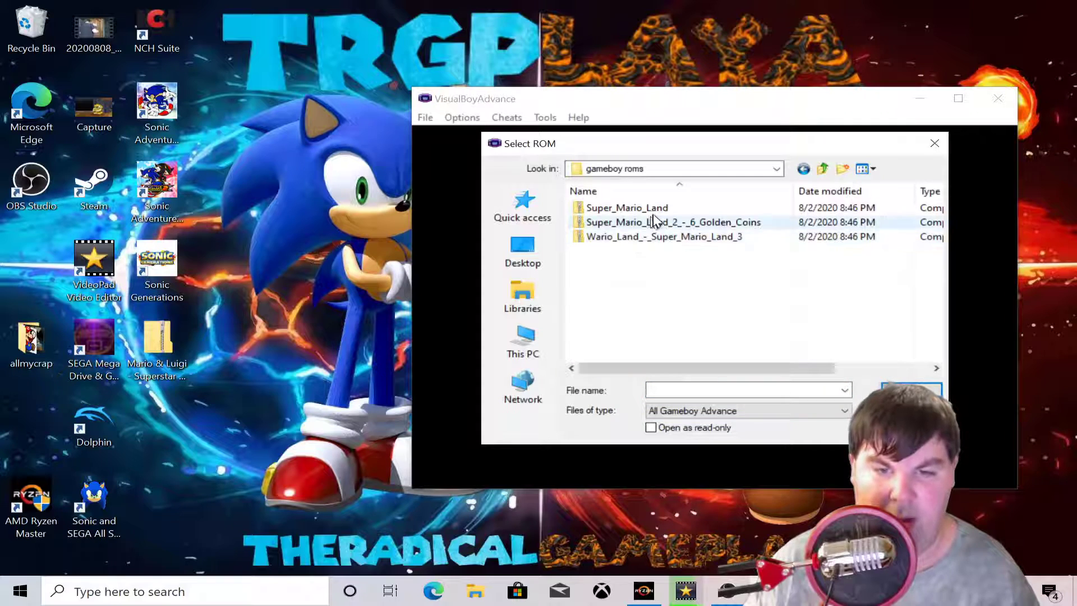
{"action": "double_click", "coordinate": [655, 212]}
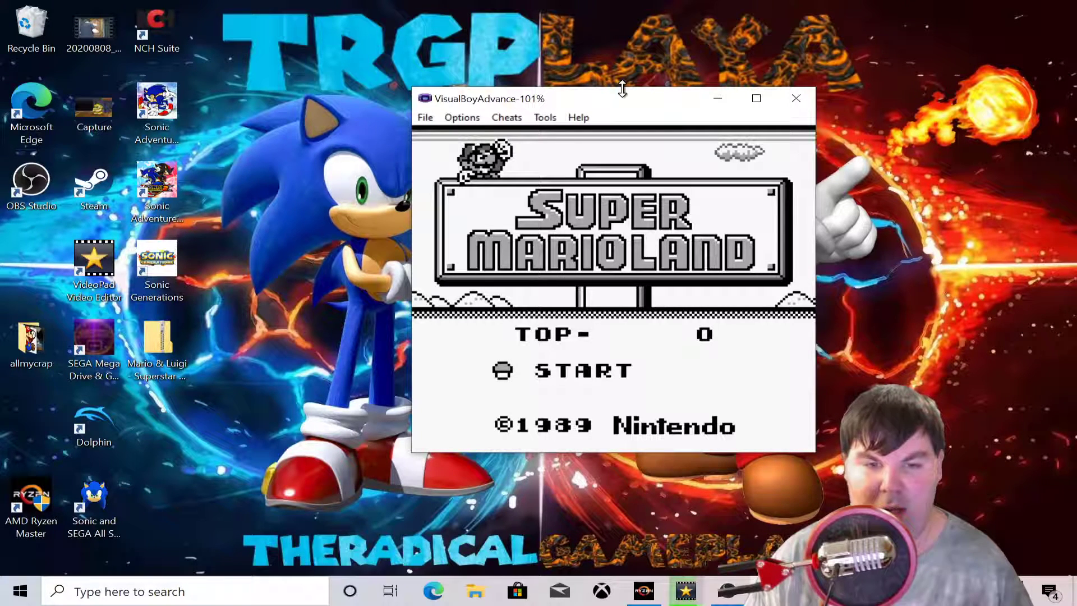
Step: Start the game and run through World 1-1's opening, stomping Goombas and hitting question blocks
{"action": "key", "text": "Return"}
{"action": "key", "text": "Right"}
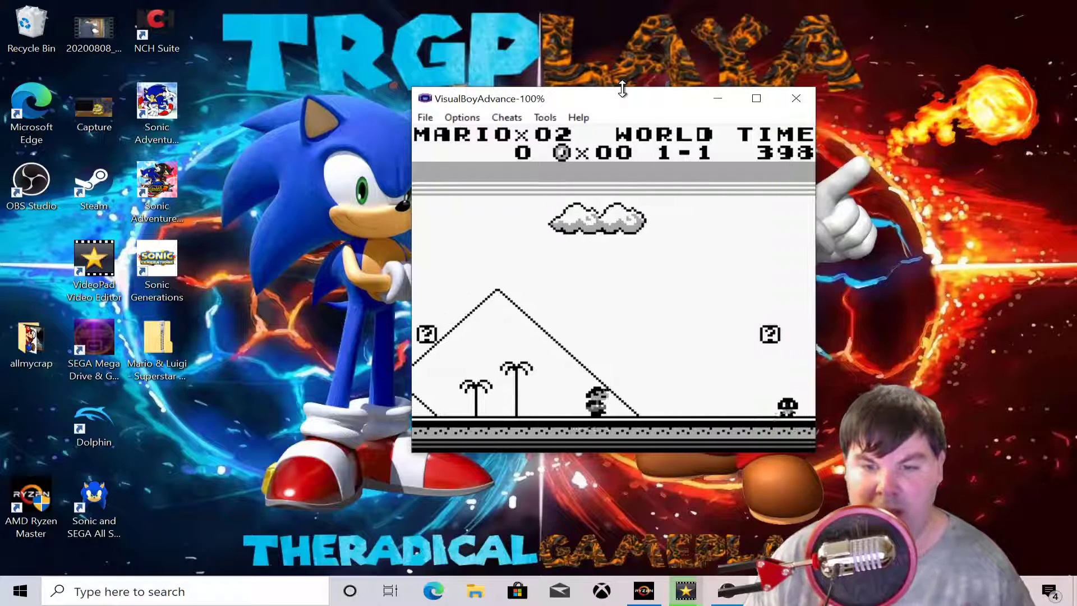
{"action": "key", "text": "Left"}
{"action": "key", "text": "z"}
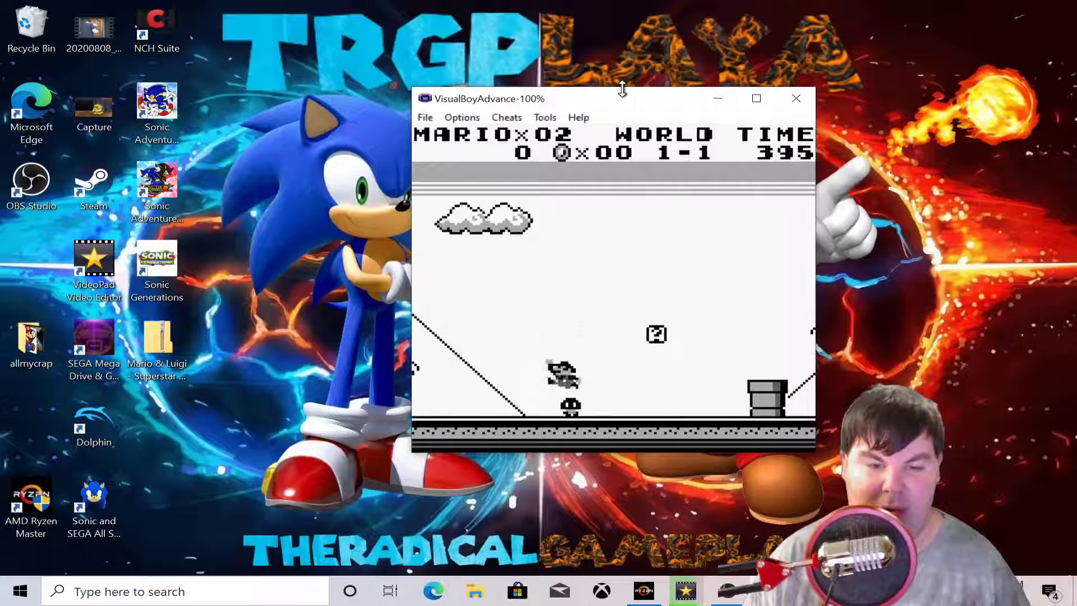
{"action": "key", "text": "Right"}
{"action": "key", "text": "z"}
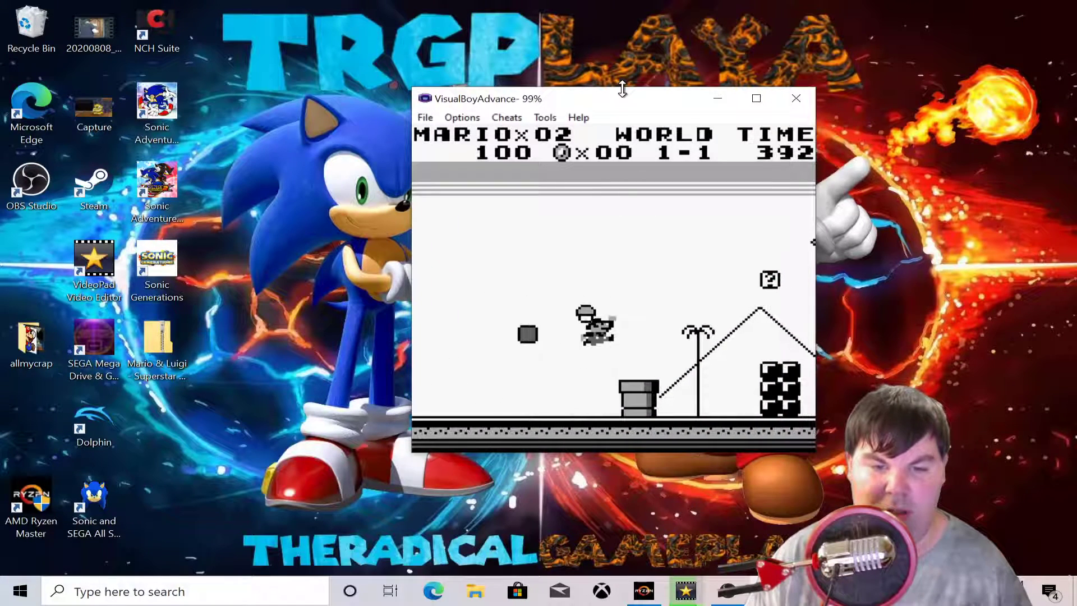
{"action": "key", "text": "z"}
{"action": "key", "text": "Right"}
{"action": "key", "text": "z"}
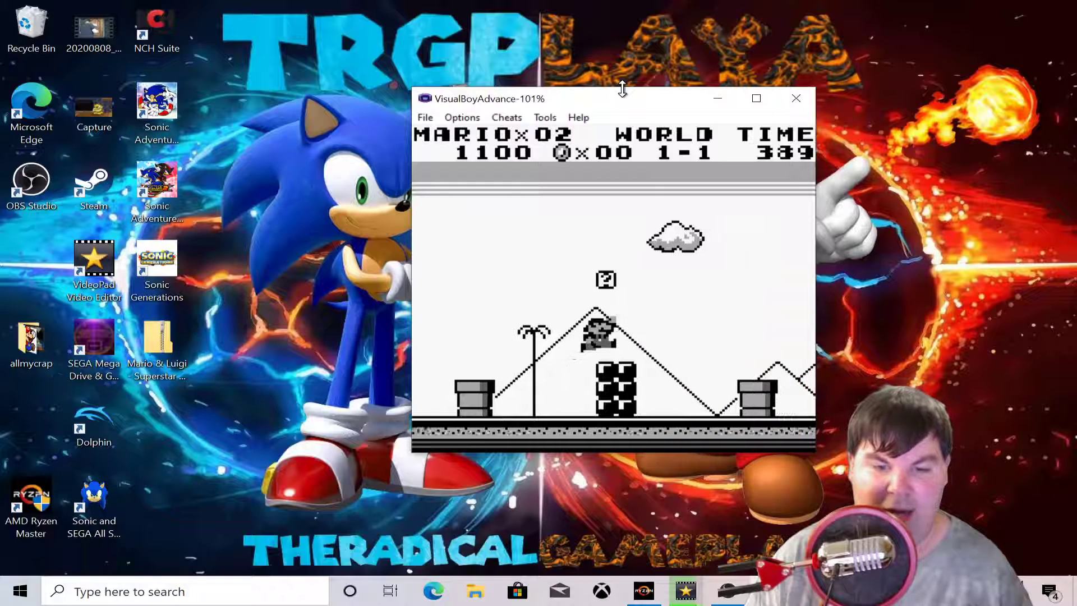
{"action": "key", "text": "z"}
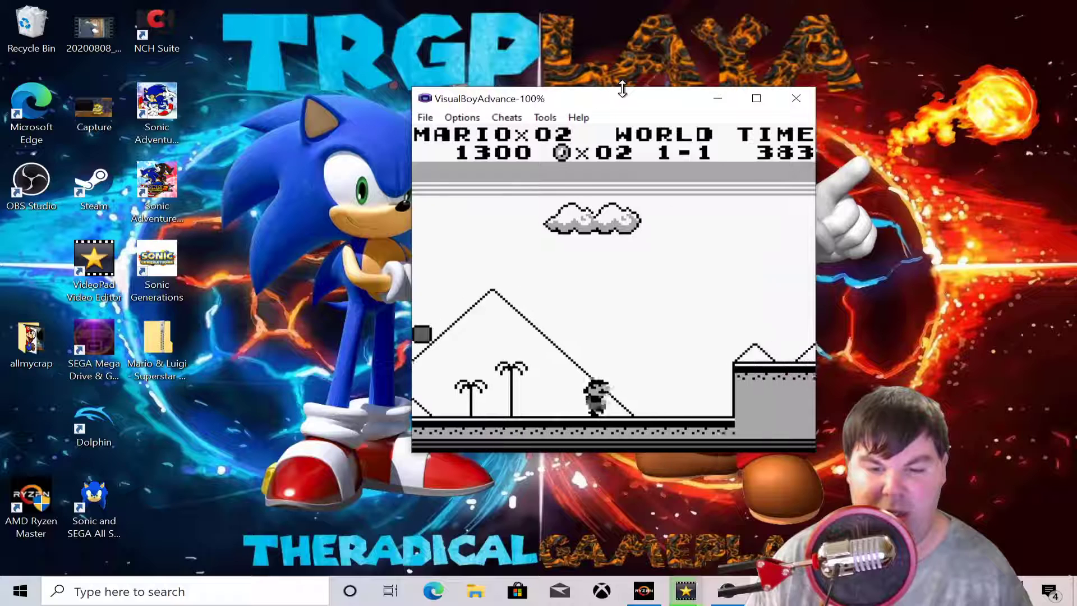
{"action": "key", "text": "z"}
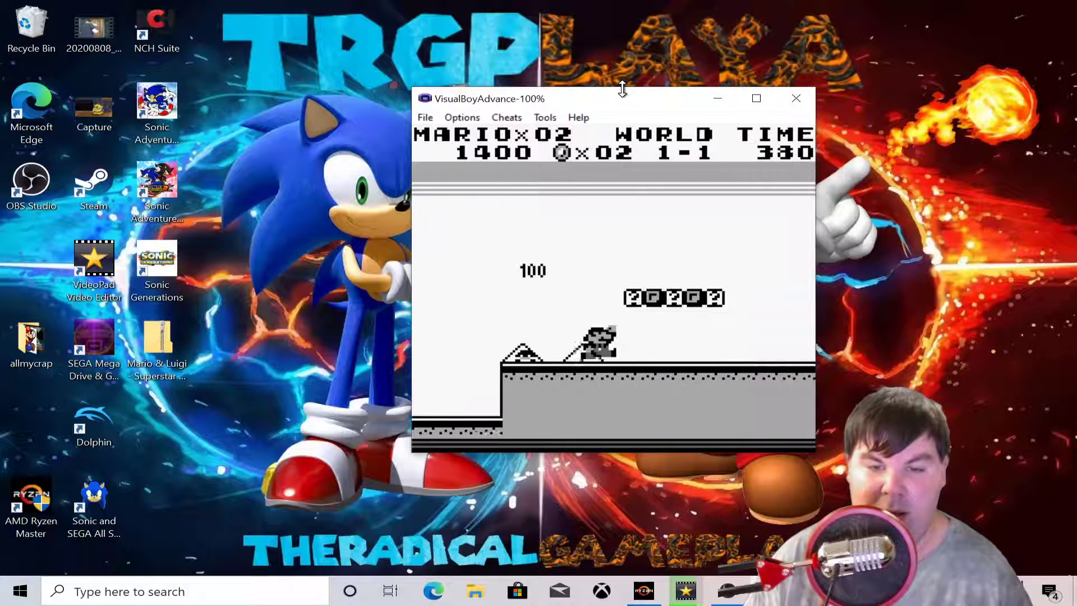
{"action": "key", "text": "z"}
{"action": "key", "text": "z"}
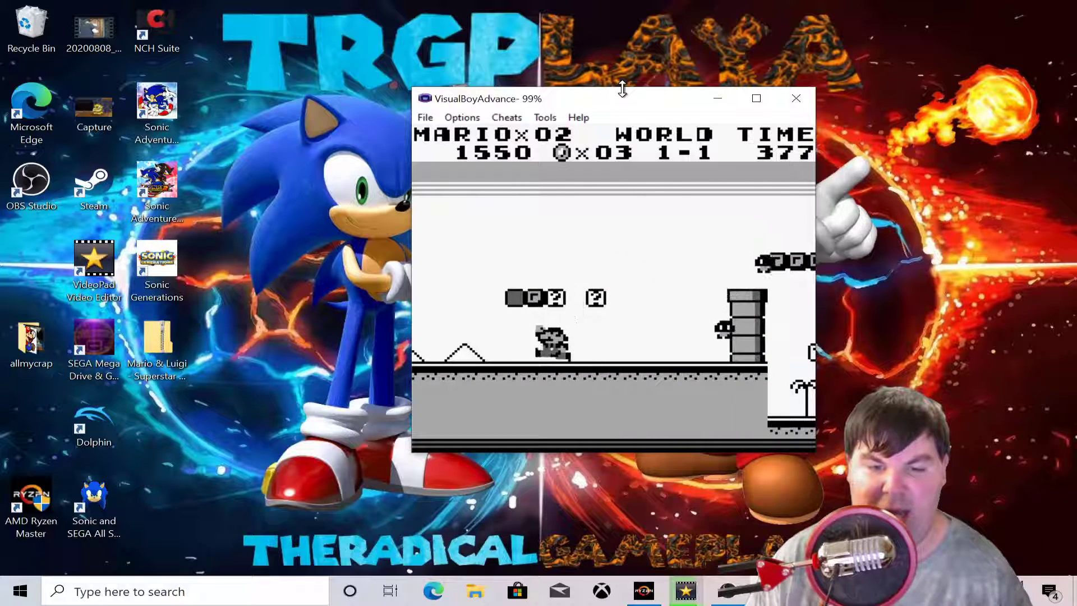
{"action": "key", "text": "z"}
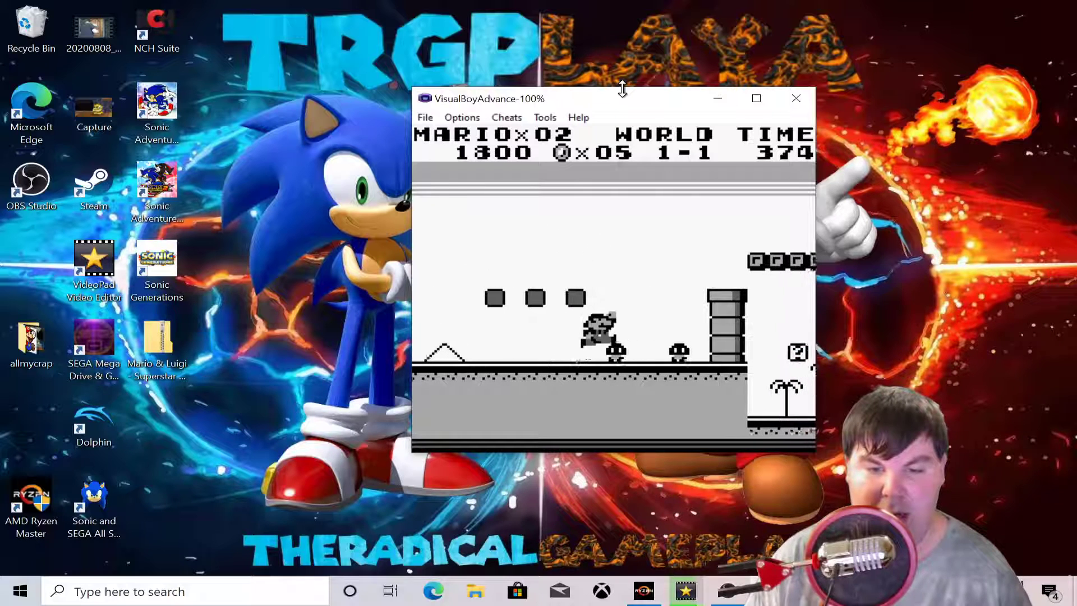
{"action": "key", "text": "z"}
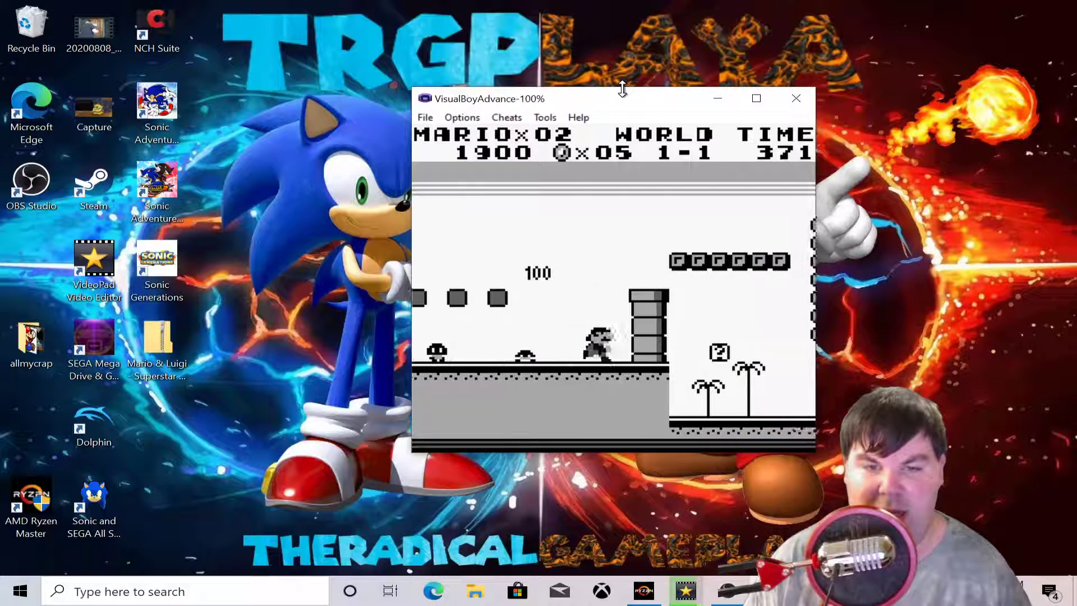
{"action": "key", "text": "z"}
Step: Continue through the coin column, jump both pits, and collect coins from question blocks
{"action": "key", "text": "Right"}
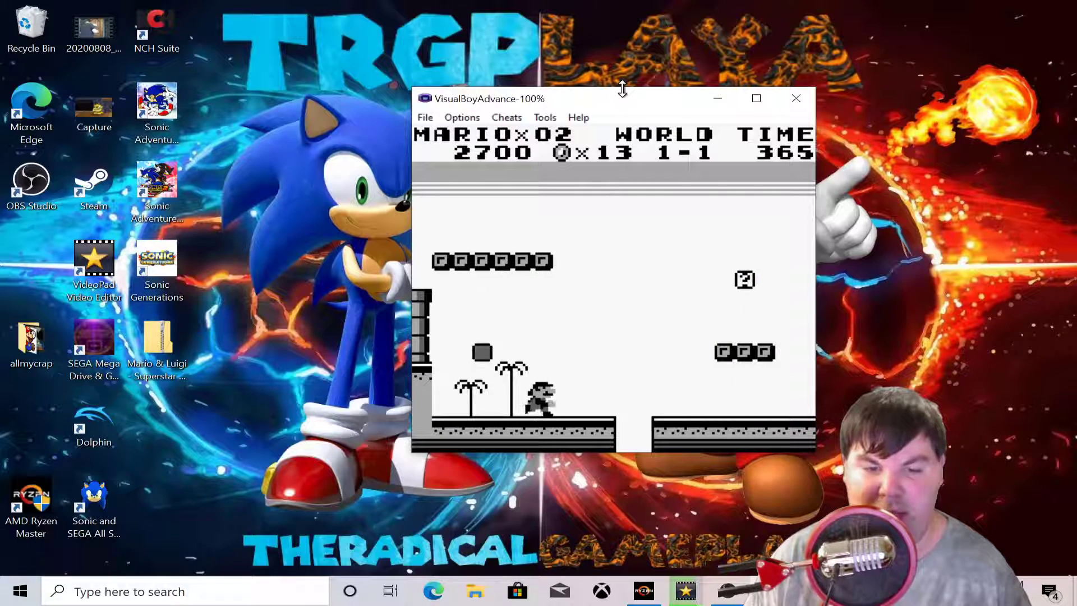
{"action": "key", "text": "z"}
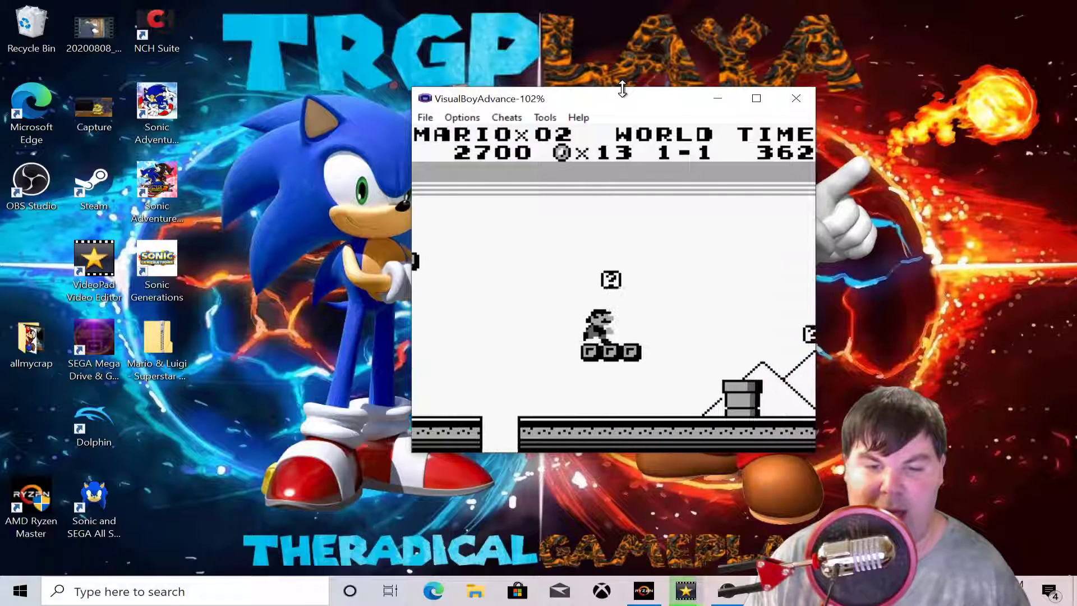
{"action": "key", "text": "z"}
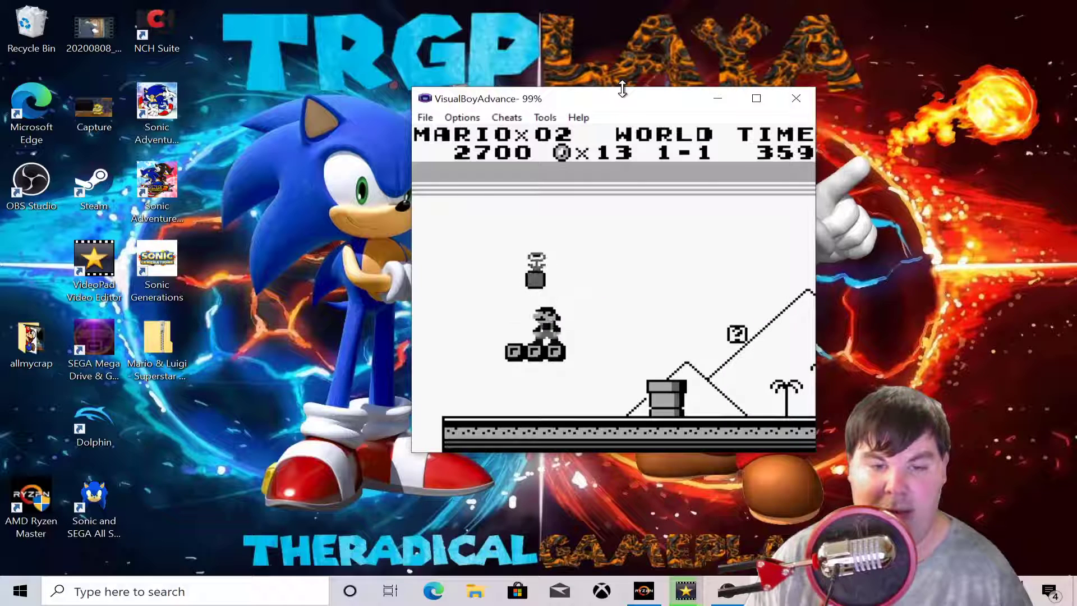
{"action": "key", "text": "Right"}
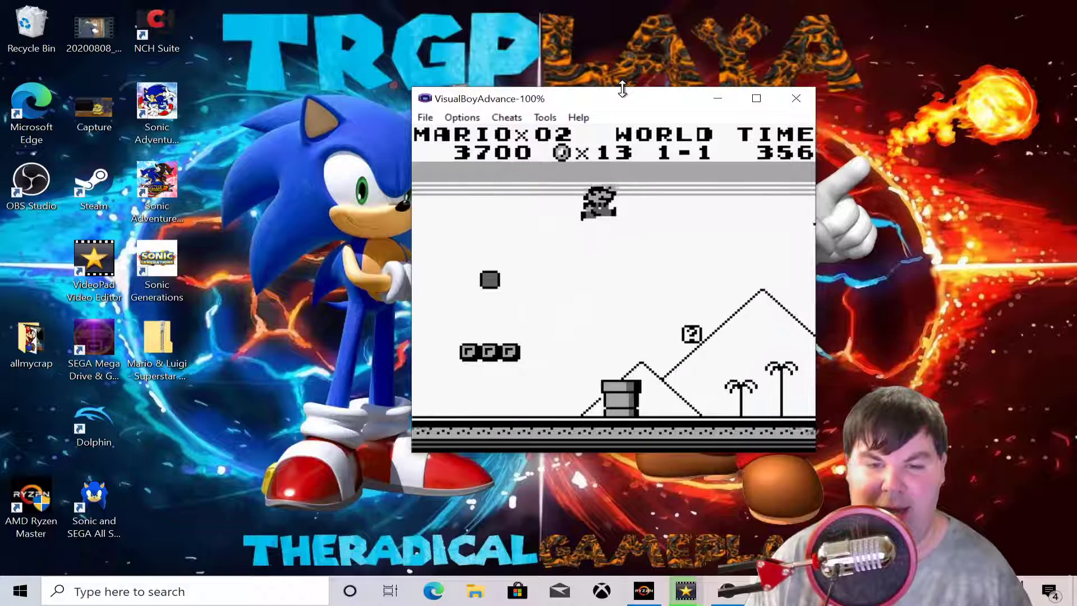
{"action": "key", "text": "z"}
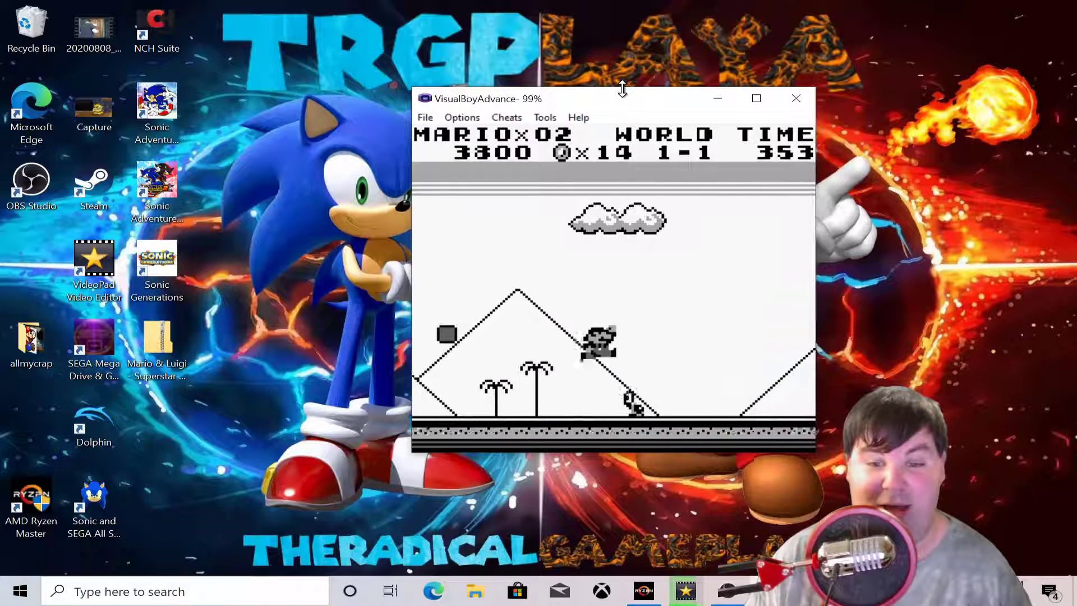
{"action": "key", "text": "Right"}
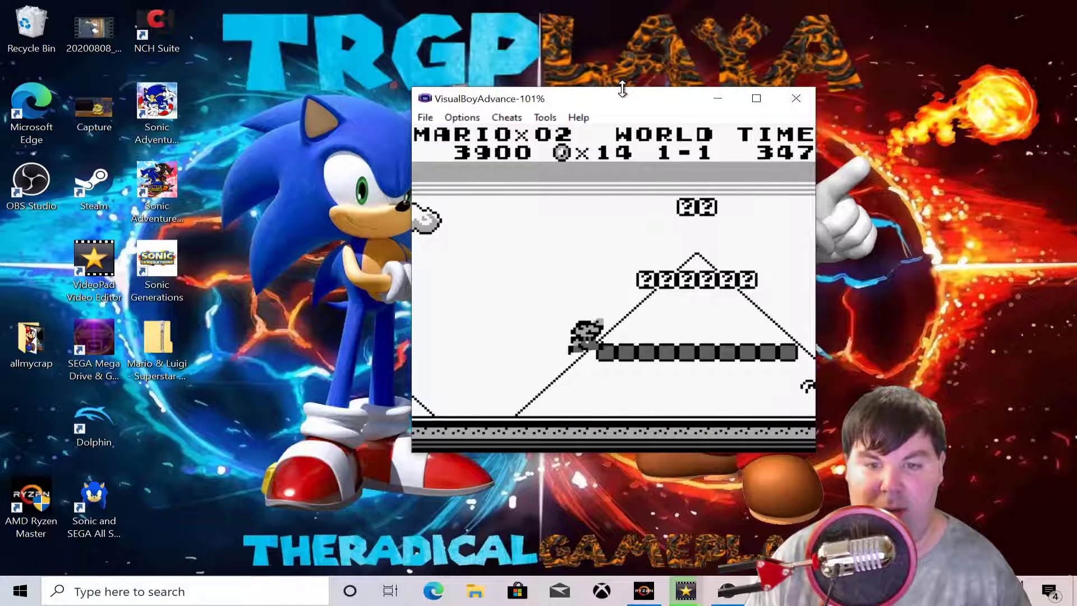
{"action": "key", "text": "z"}
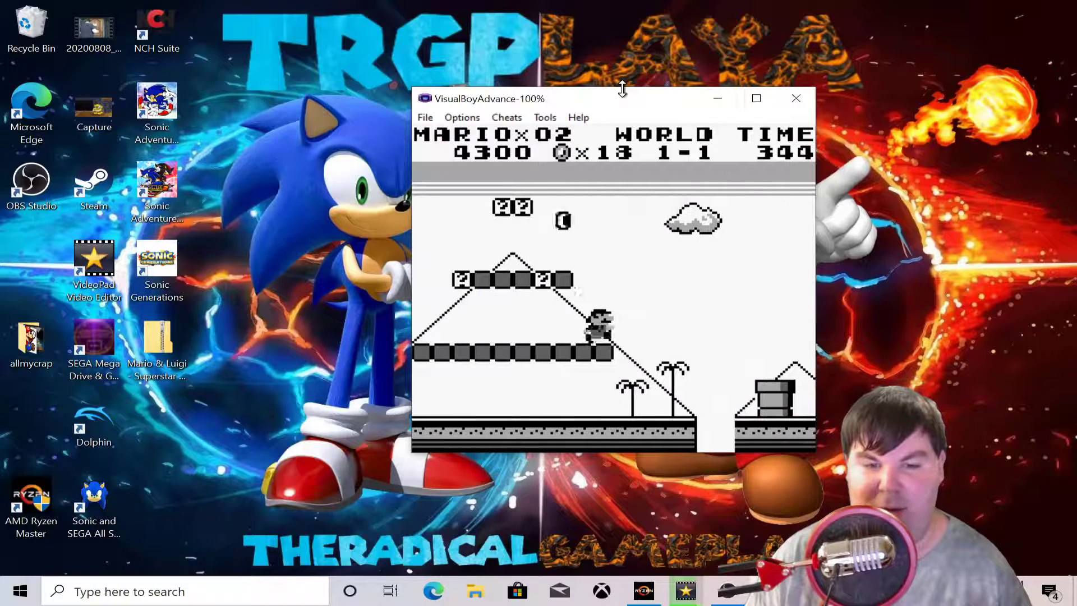
{"action": "key", "text": "z"}
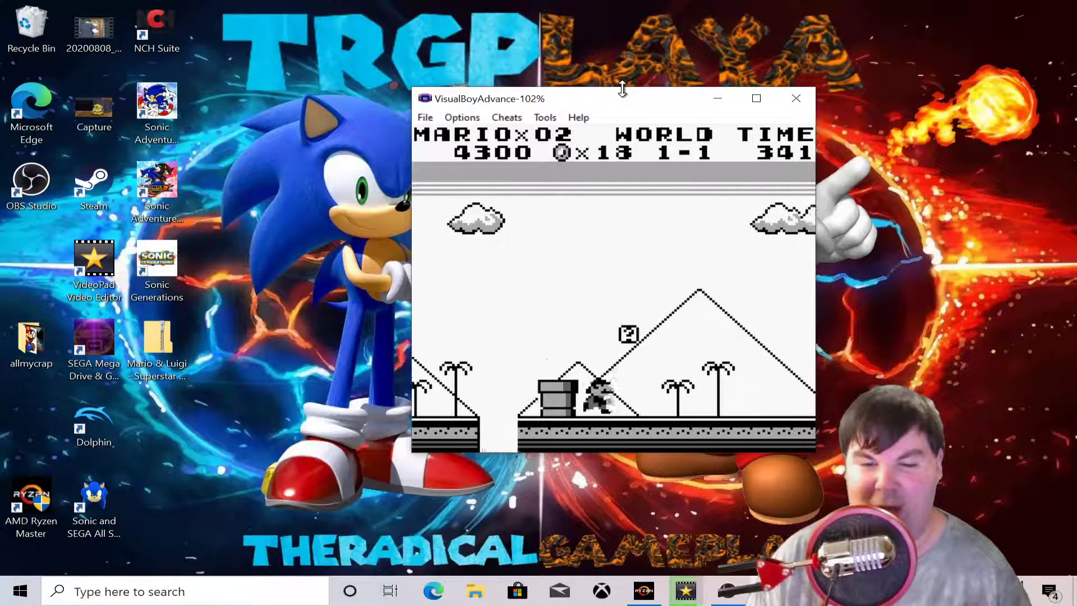
{"action": "key", "text": "z"}
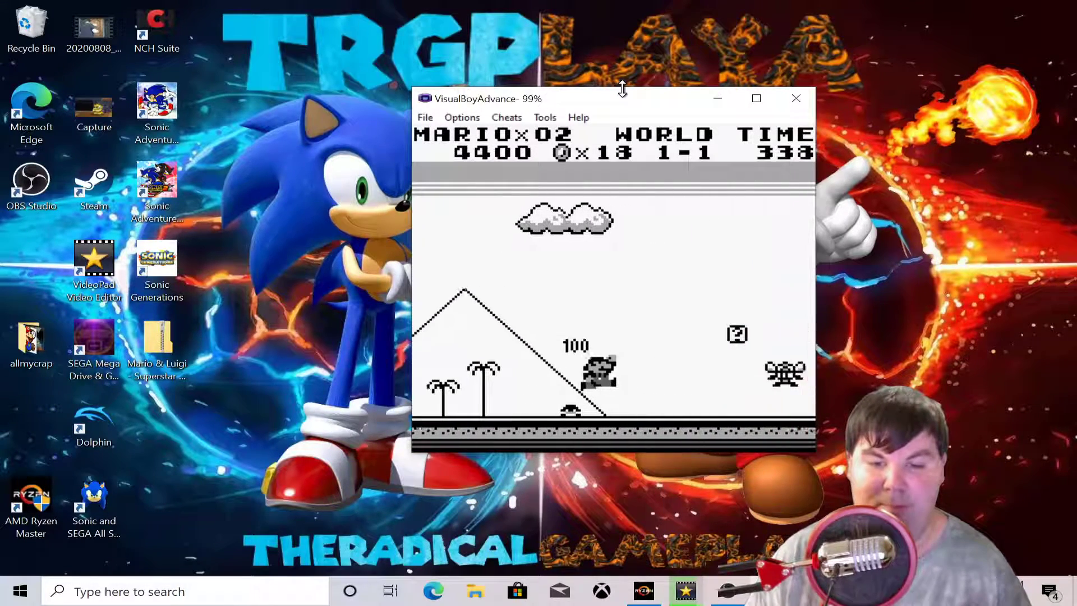
{"action": "key", "text": "z"}
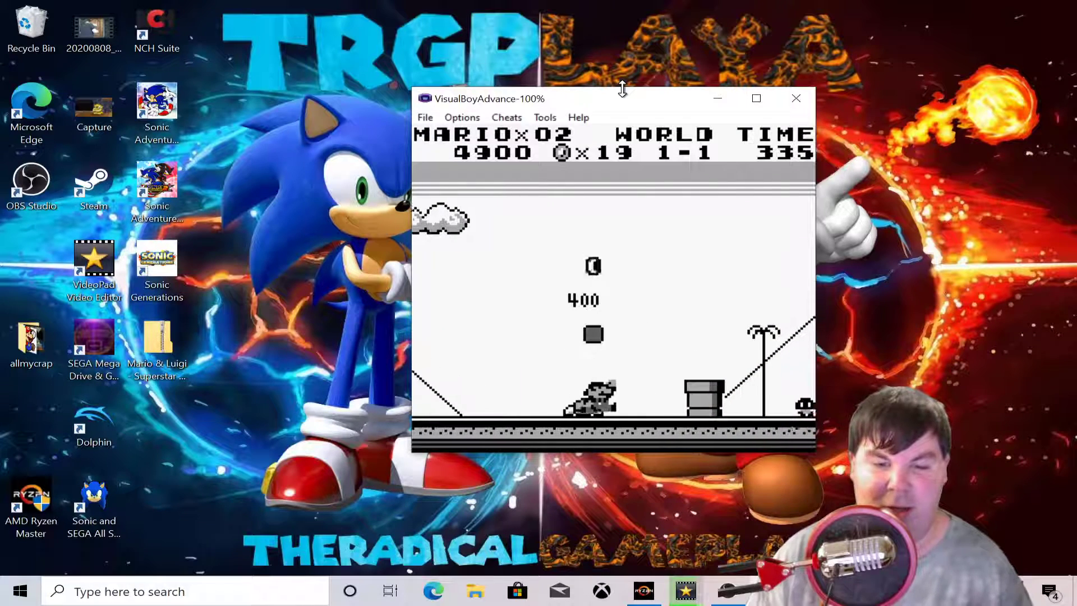
{"action": "key", "text": "z"}
{"action": "key", "text": "z"}
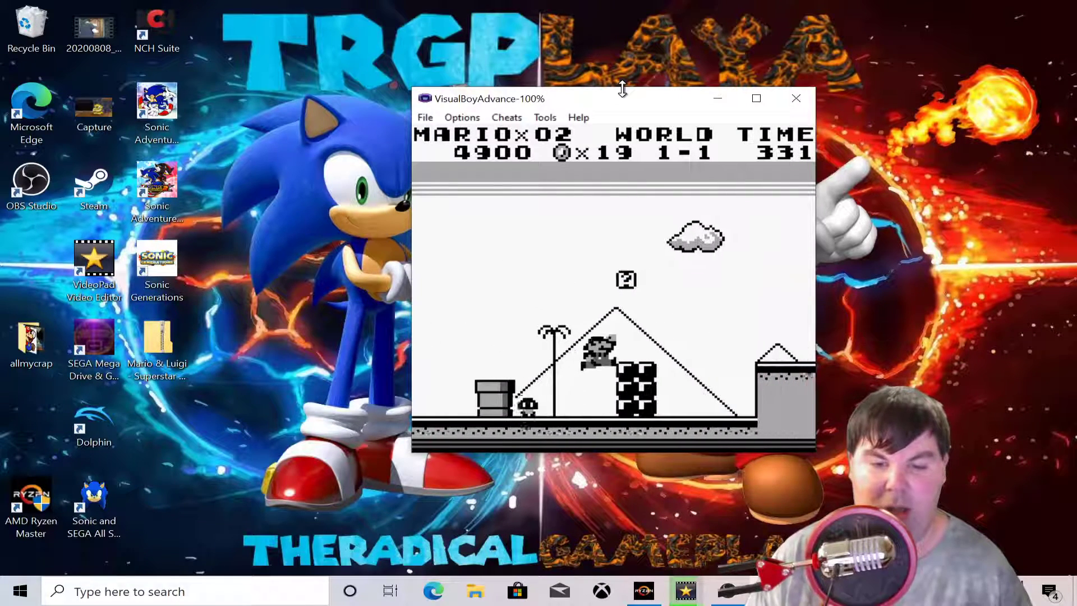
{"action": "key", "text": "Right"}
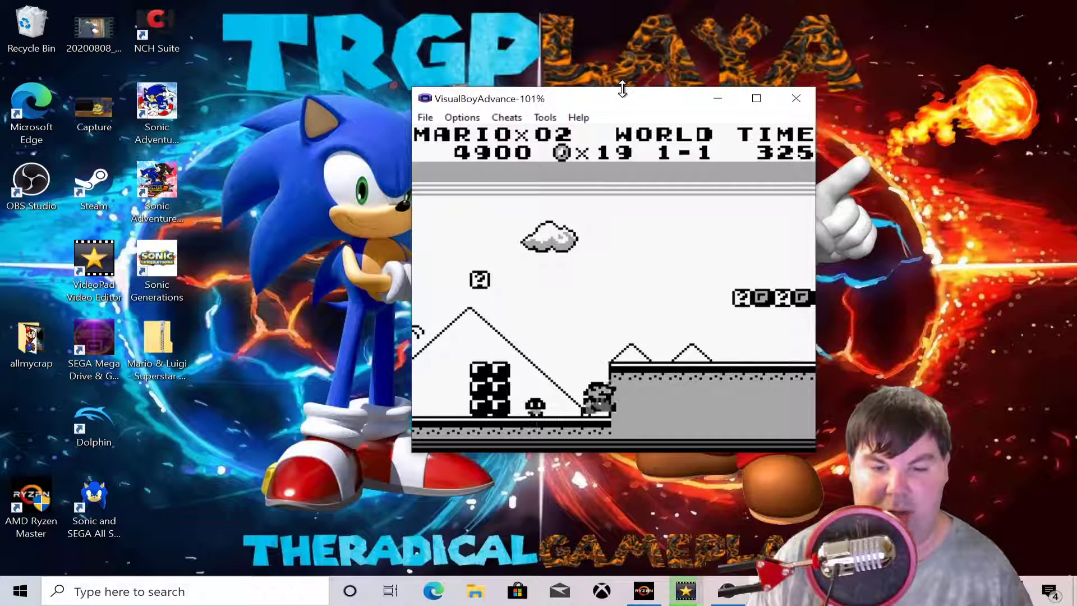
{"action": "key", "text": "Right"}
{"action": "key", "text": "z"}
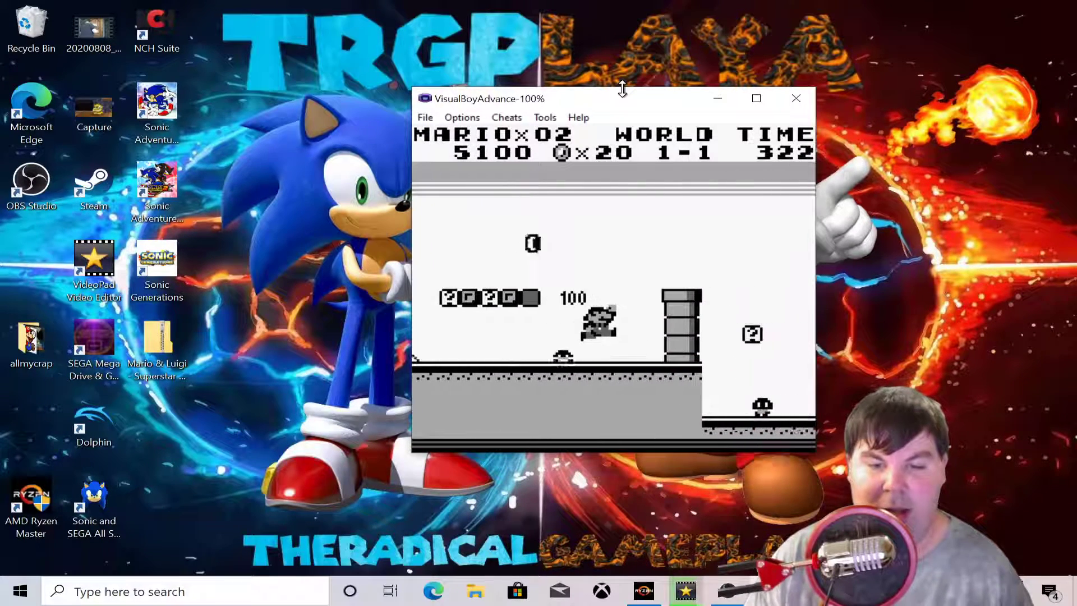
Step: Stomp the remaining enemies, climb the brick stairs collecting coins, and reach the level exit
{"action": "key", "text": "Right"}
{"action": "key", "text": "z"}
{"action": "key", "text": "z"}
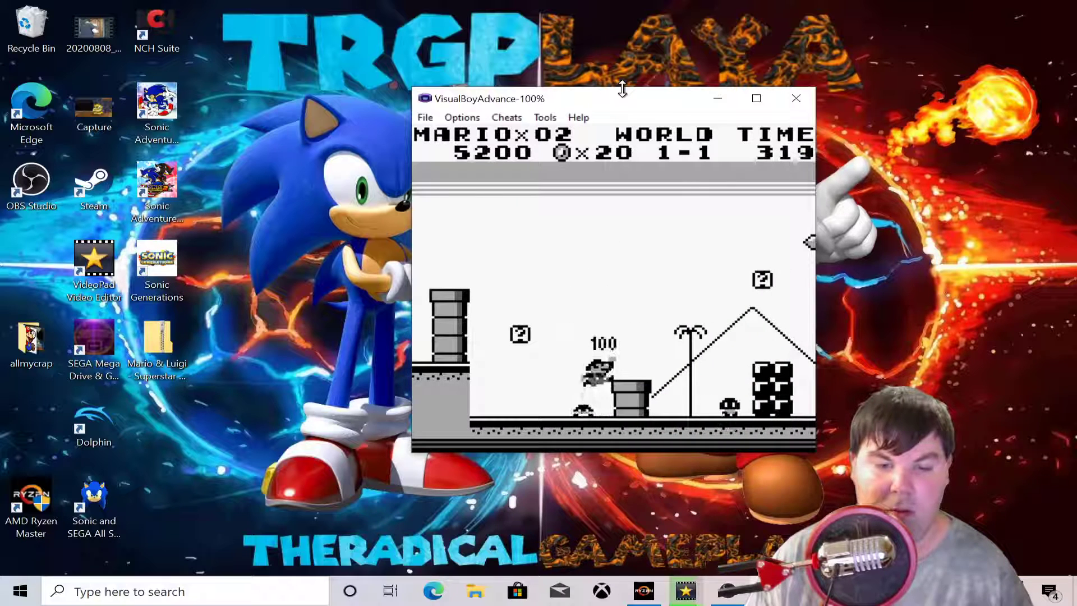
{"action": "key", "text": "Right"}
{"action": "key", "text": "z"}
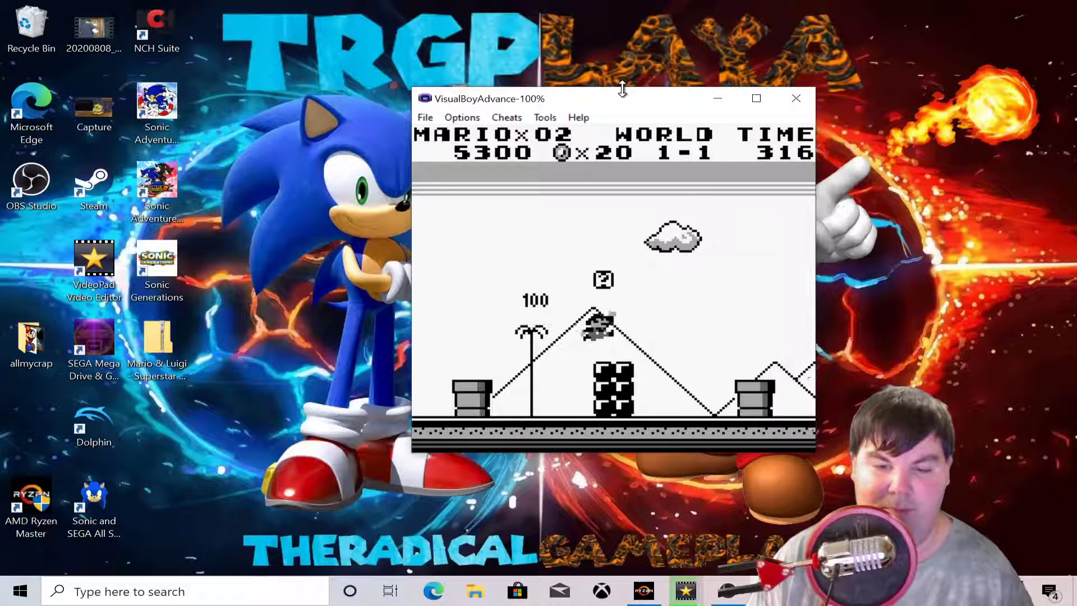
{"action": "key", "text": "Right"}
{"action": "key", "text": "z"}
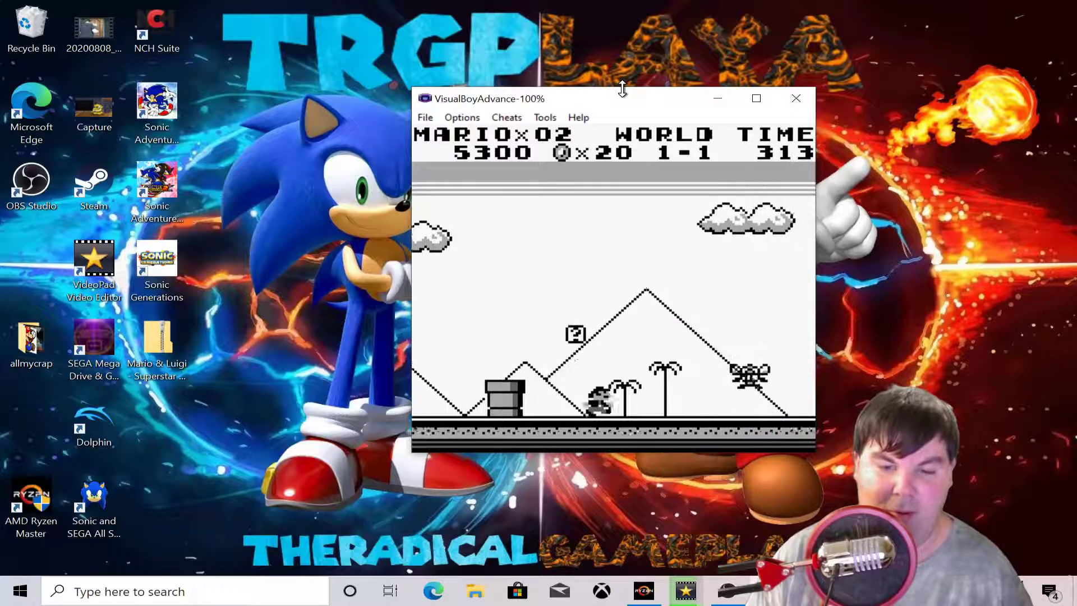
{"action": "key", "text": "Right"}
{"action": "key", "text": "z"}
{"action": "key", "text": "z"}
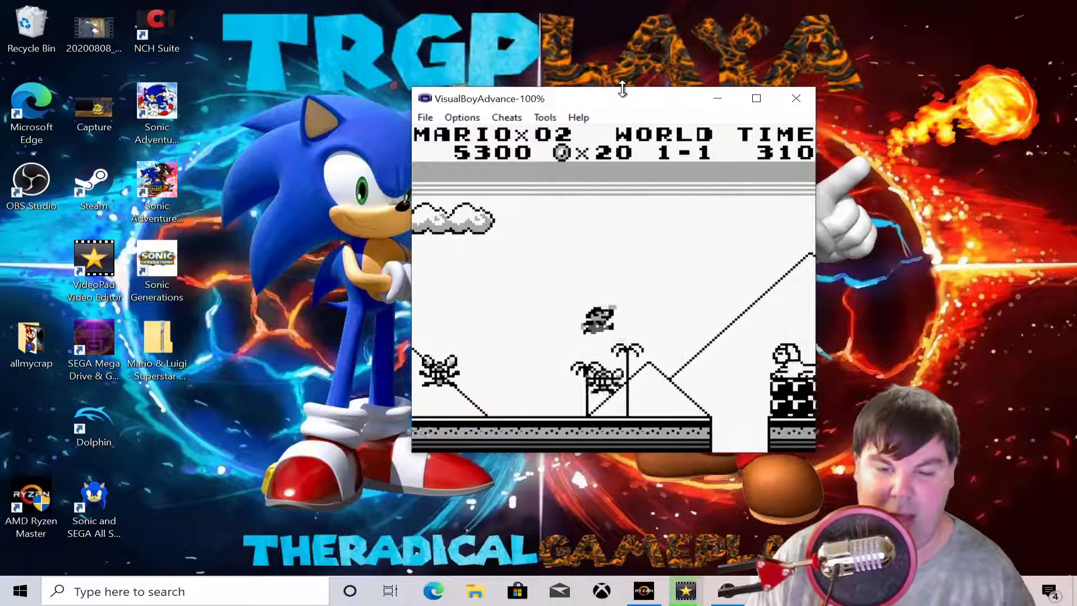
{"action": "key", "text": "Right"}
{"action": "key", "text": "z"}
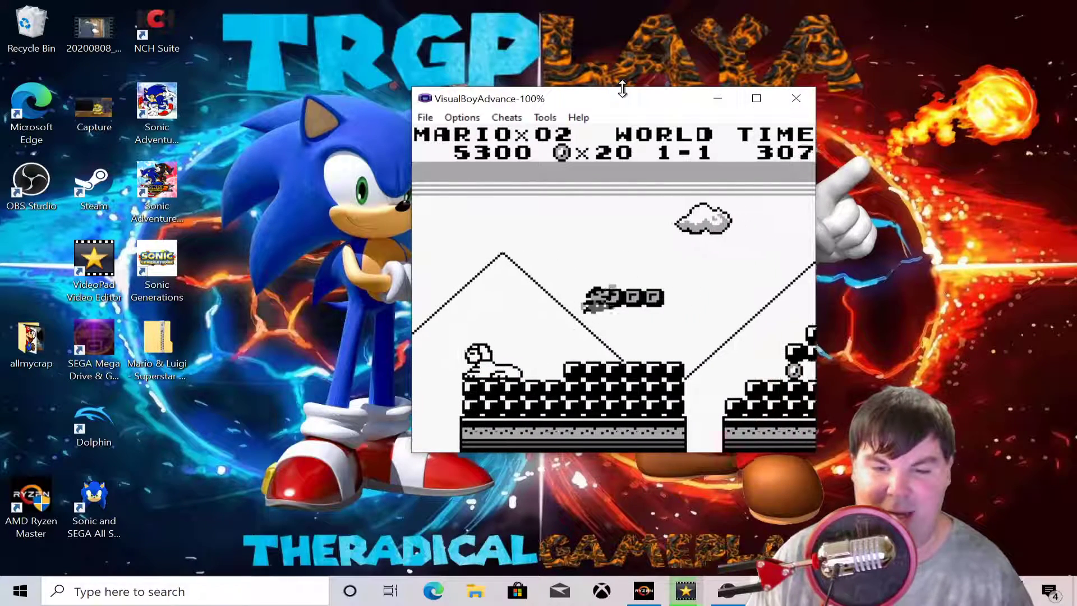
{"action": "key", "text": "Right"}
{"action": "key", "text": "z"}
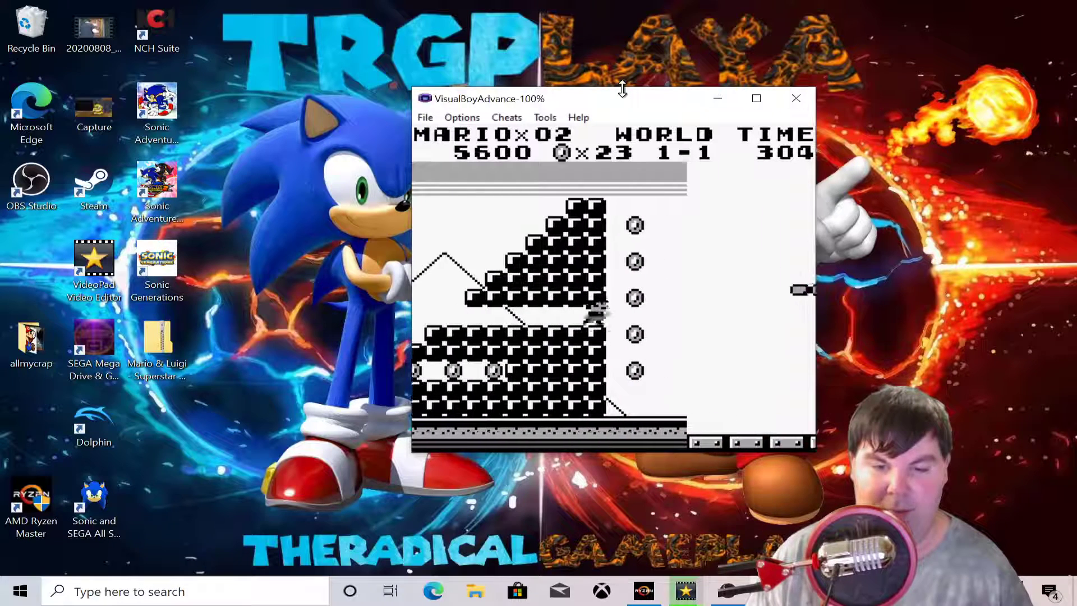
{"action": "key", "text": "Right"}
{"action": "key", "text": "z"}
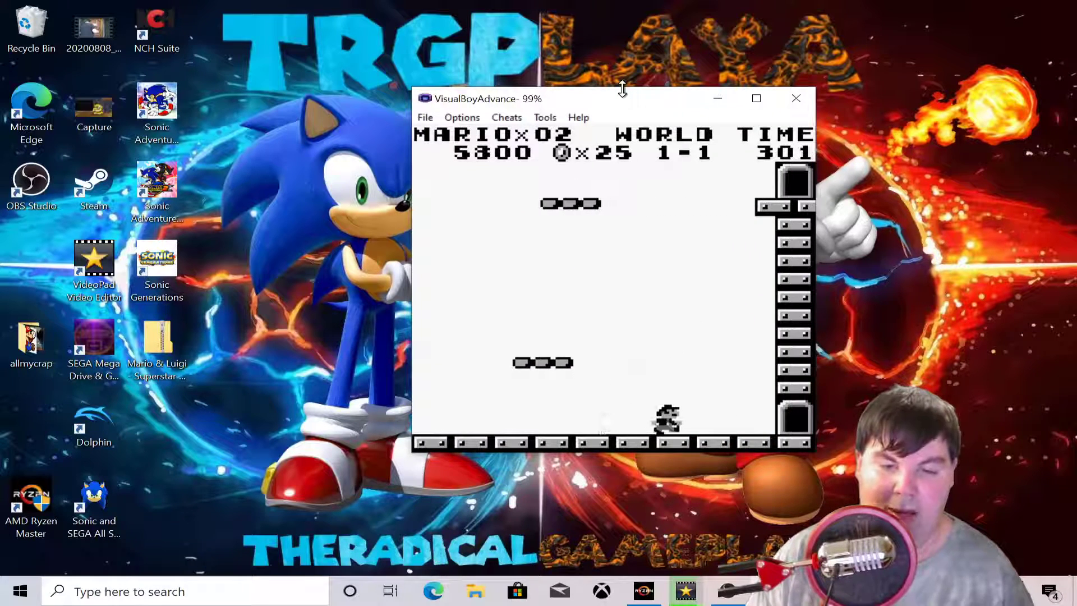
{"action": "key", "text": "Right"}
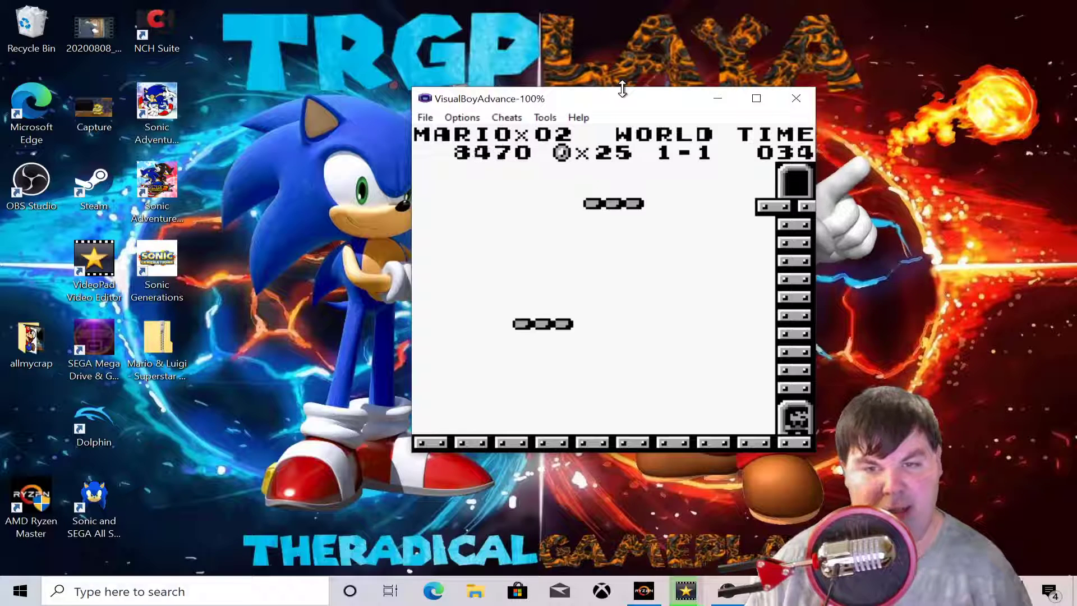
Step: Close Super Mario Land, load Mario & Luigi - Superstar Saga from the Desktop, and shrink the window
{"action": "left_click", "coordinate": [426, 117]}
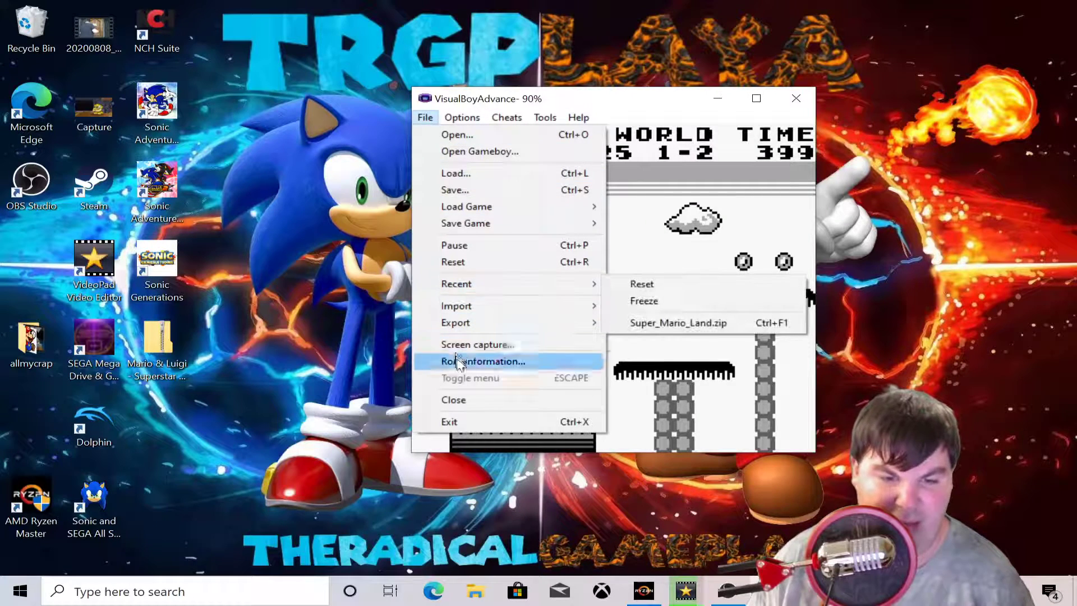
{"action": "left_click", "coordinate": [474, 399]}
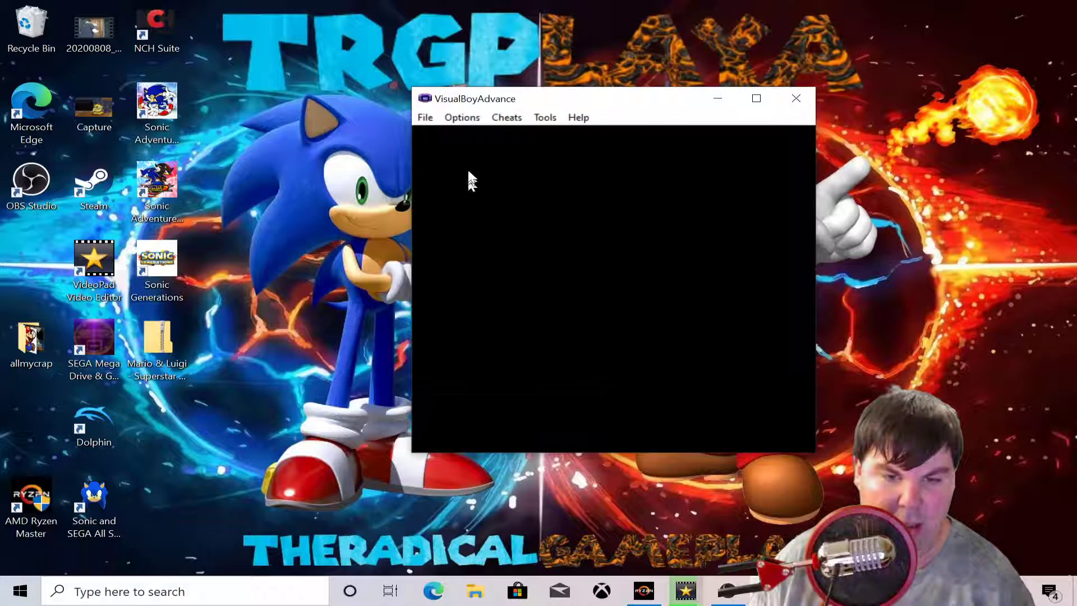
{"action": "left_click", "coordinate": [424, 117]}
{"action": "left_click", "coordinate": [452, 136]}
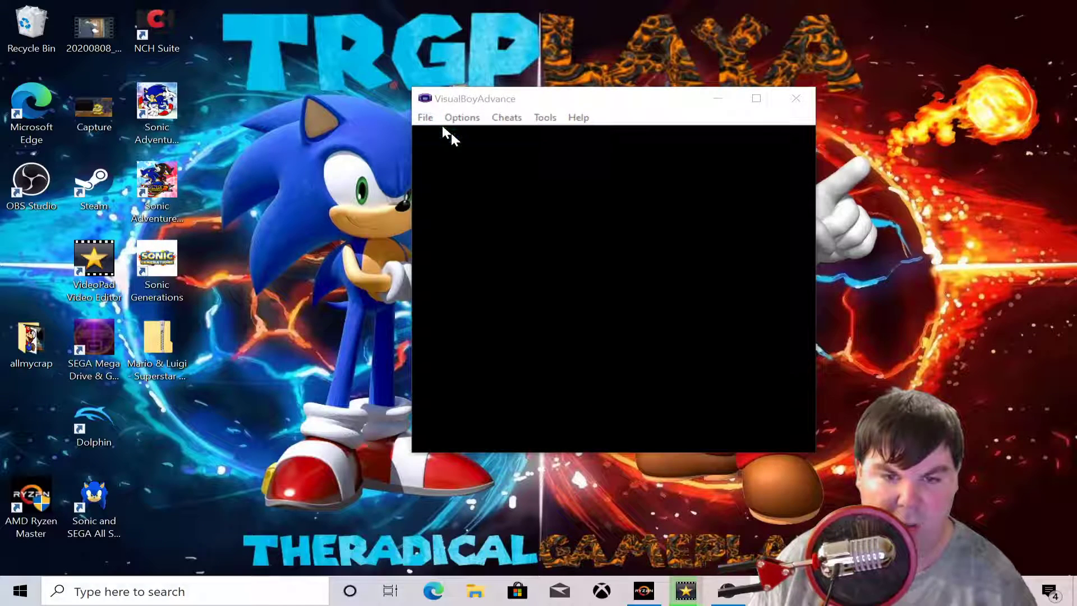
{"action": "left_click", "coordinate": [547, 247]}
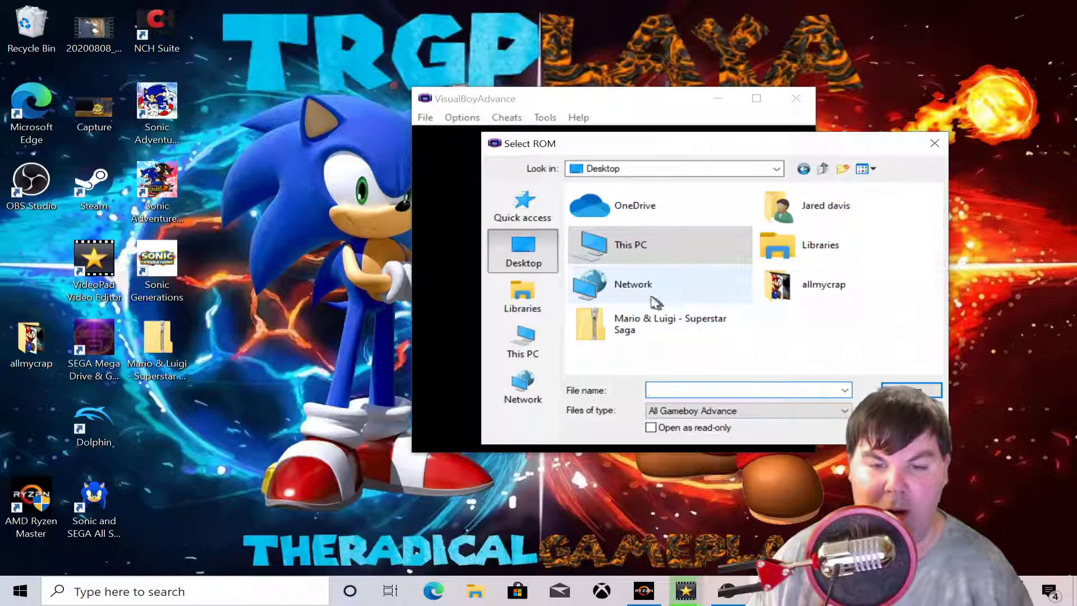
{"action": "double_click", "coordinate": [638, 329]}
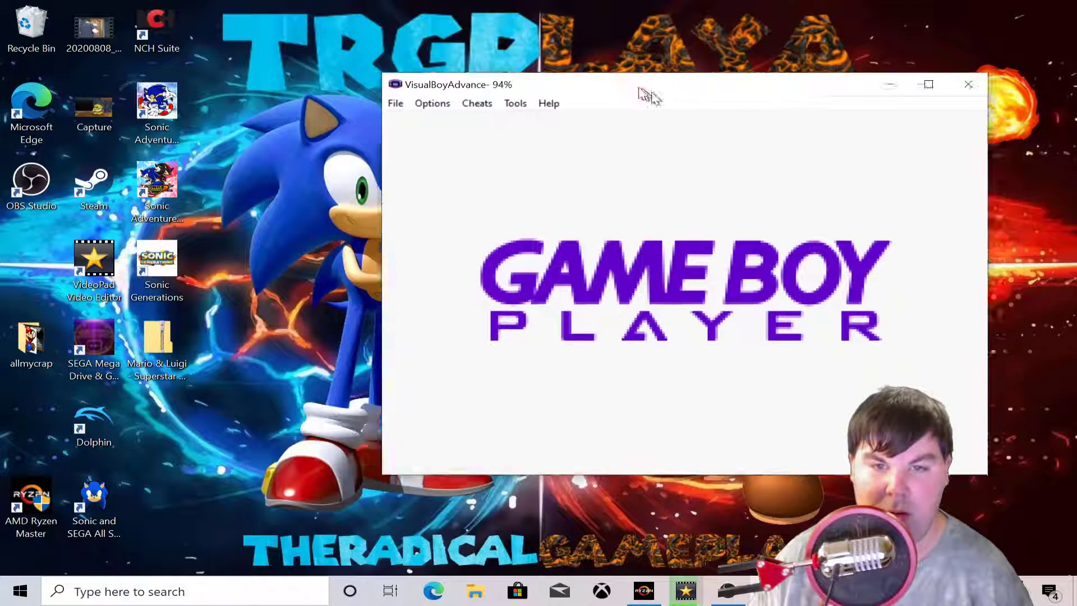
{"action": "left_click_drag", "start_coordinate": [645, 93], "coordinate": [550, 70]}
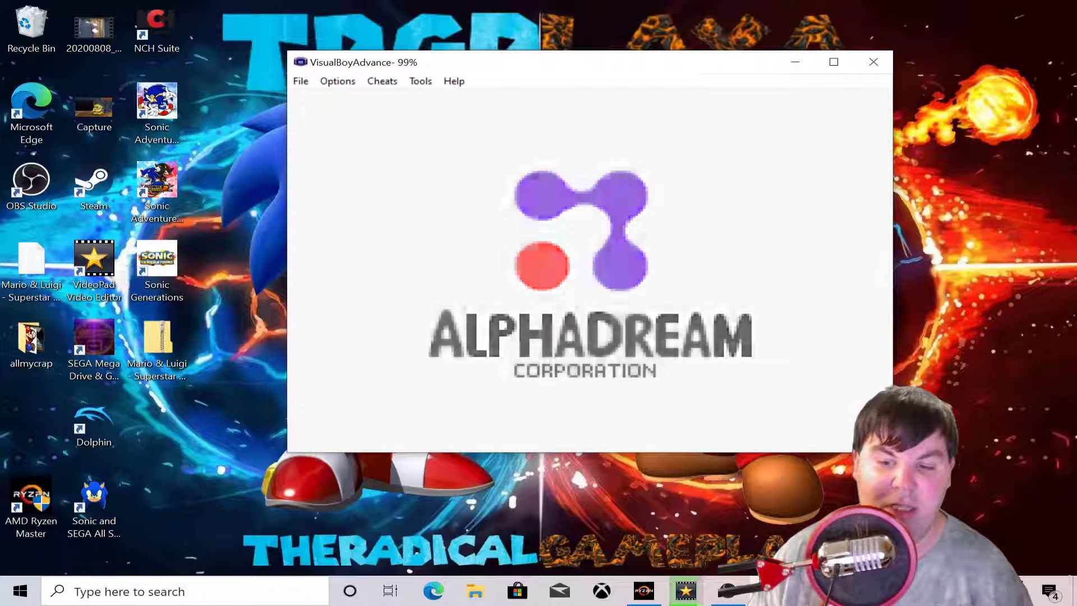
{"action": "left_click_drag", "start_coordinate": [892, 452], "coordinate": [657, 379]}
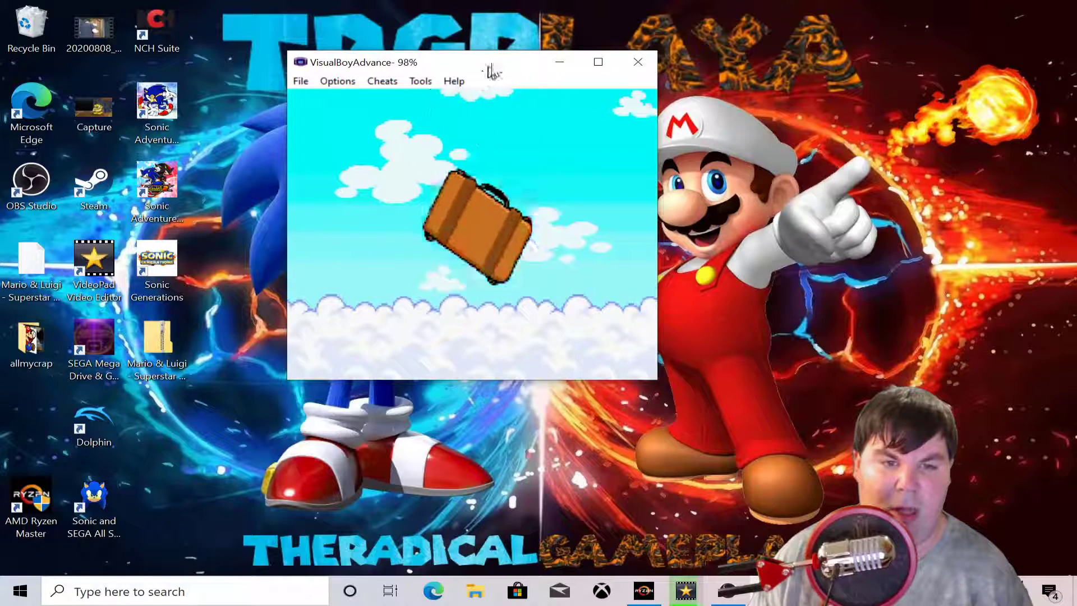
Step: Set the frame skip to 9
{"action": "left_click_drag", "start_coordinate": [500, 65], "coordinate": [554, 116]}
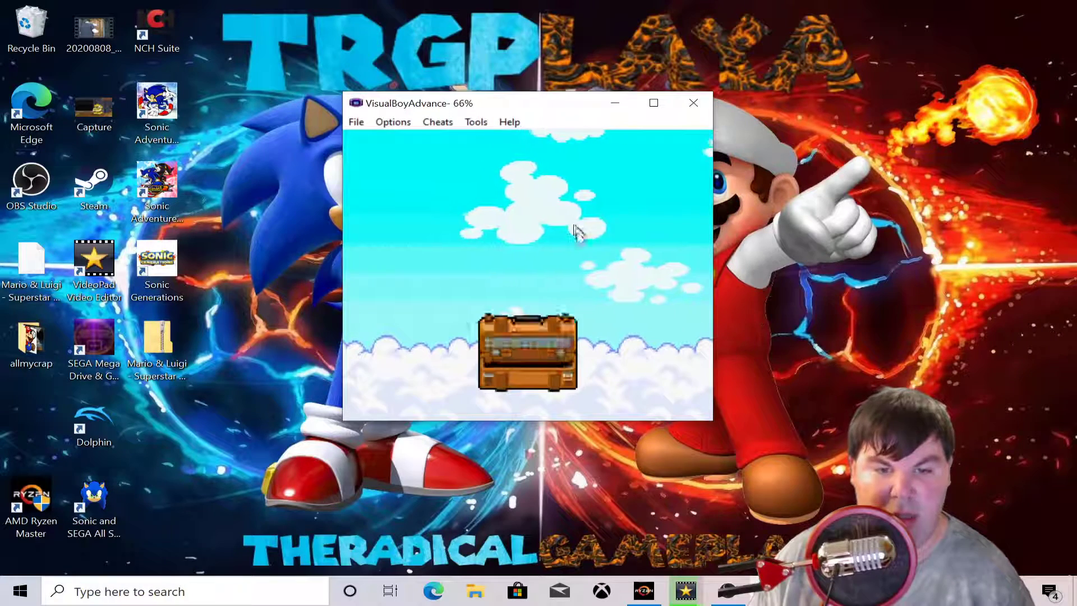
{"action": "left_click", "coordinate": [390, 122]}
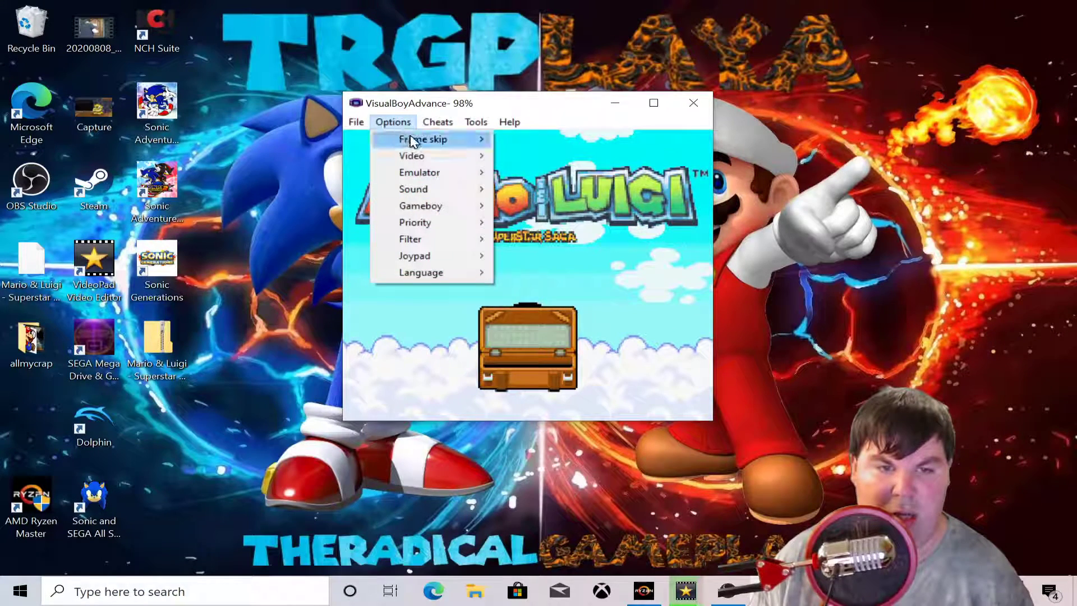
{"action": "mouse_move", "coordinate": [413, 138]}
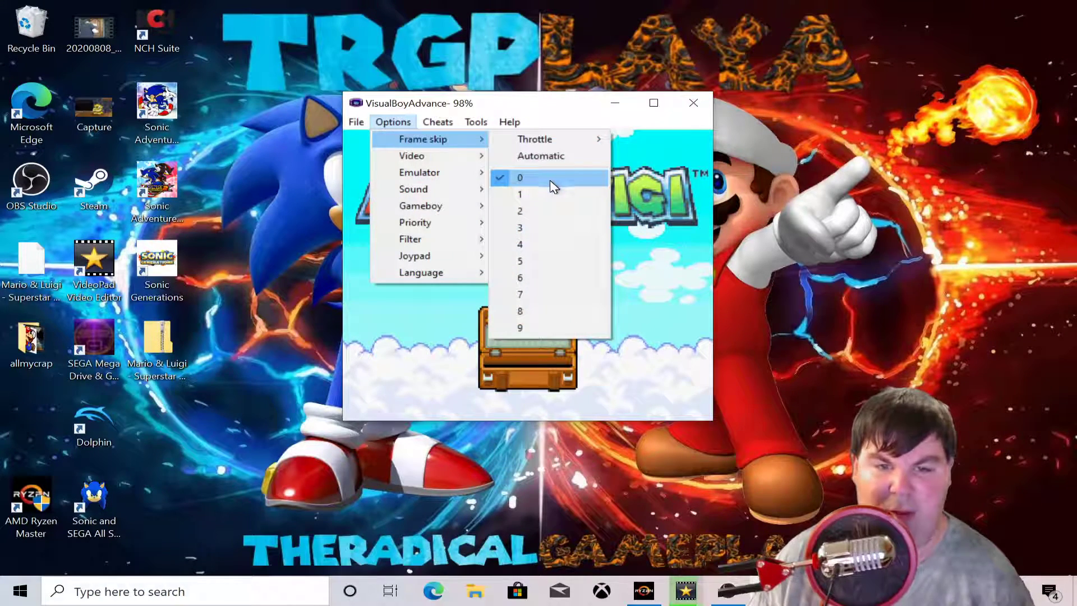
{"action": "left_click", "coordinate": [536, 328]}
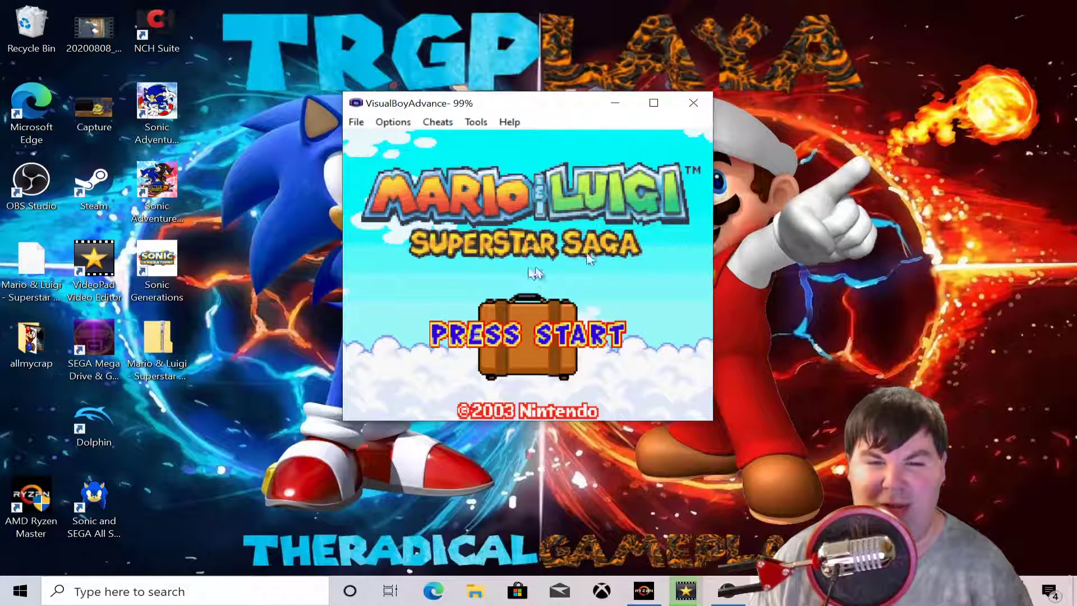
Step: Return the frame skip to 0 and dismiss the Options menu without further changes
{"action": "left_click", "coordinate": [395, 122]}
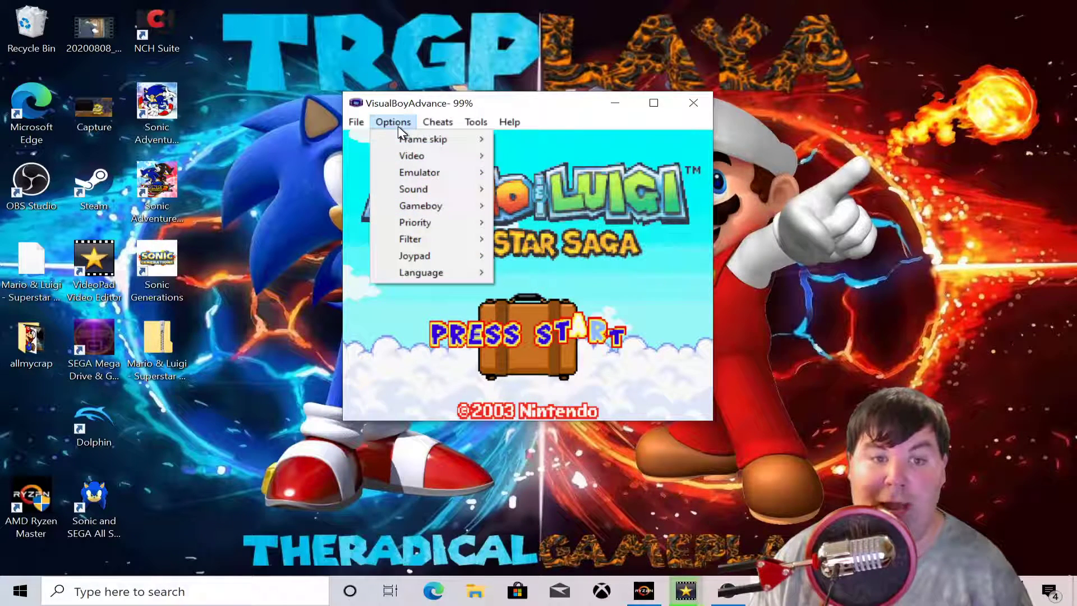
{"action": "mouse_move", "coordinate": [413, 140]}
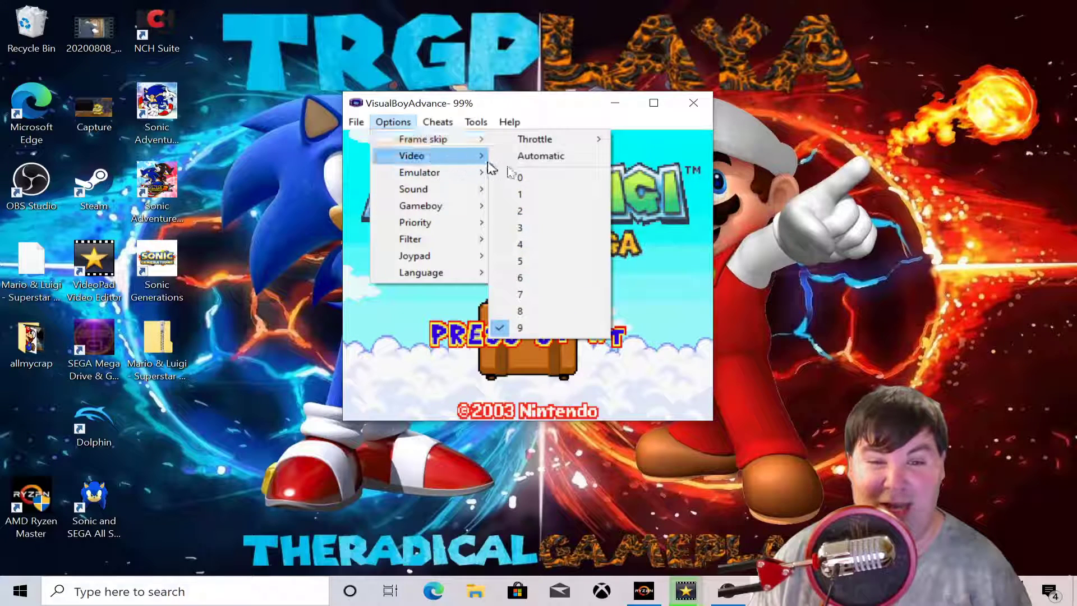
{"action": "left_click", "coordinate": [540, 172]}
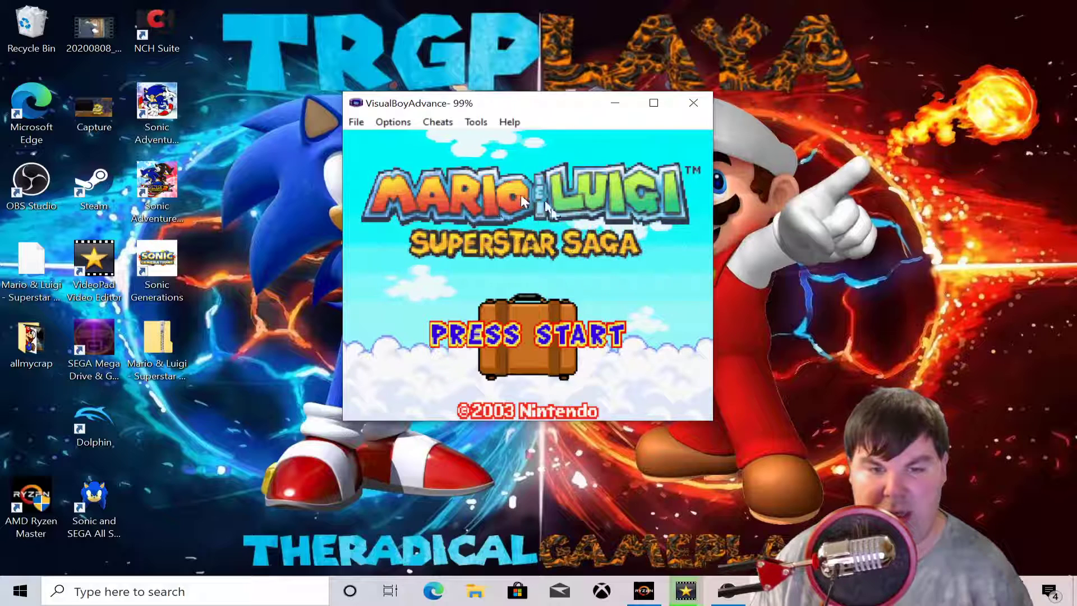
{"action": "left_click", "coordinate": [397, 121]}
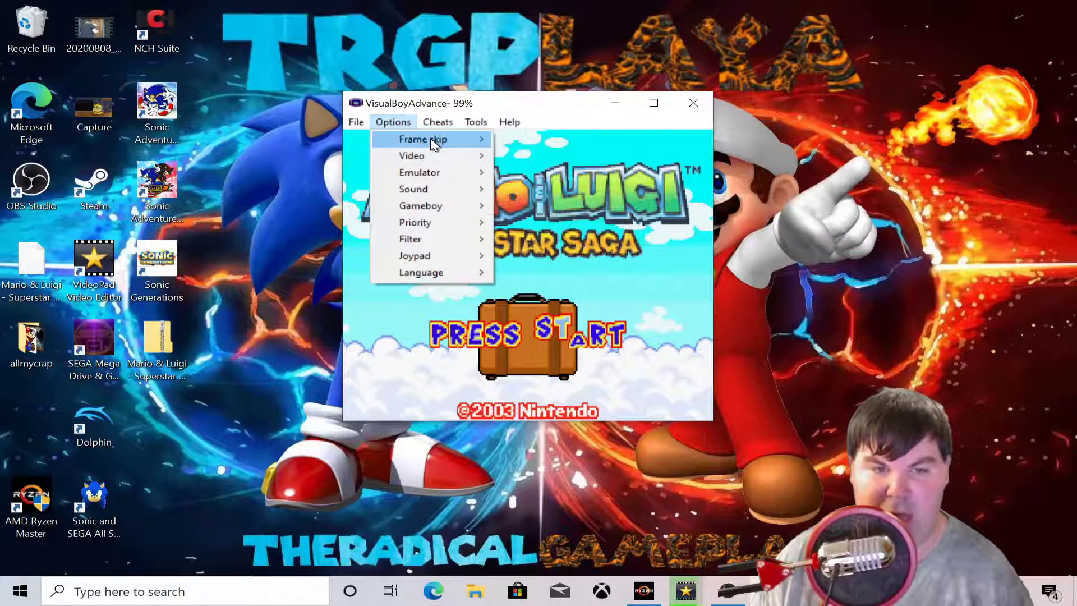
{"action": "mouse_move", "coordinate": [450, 137]}
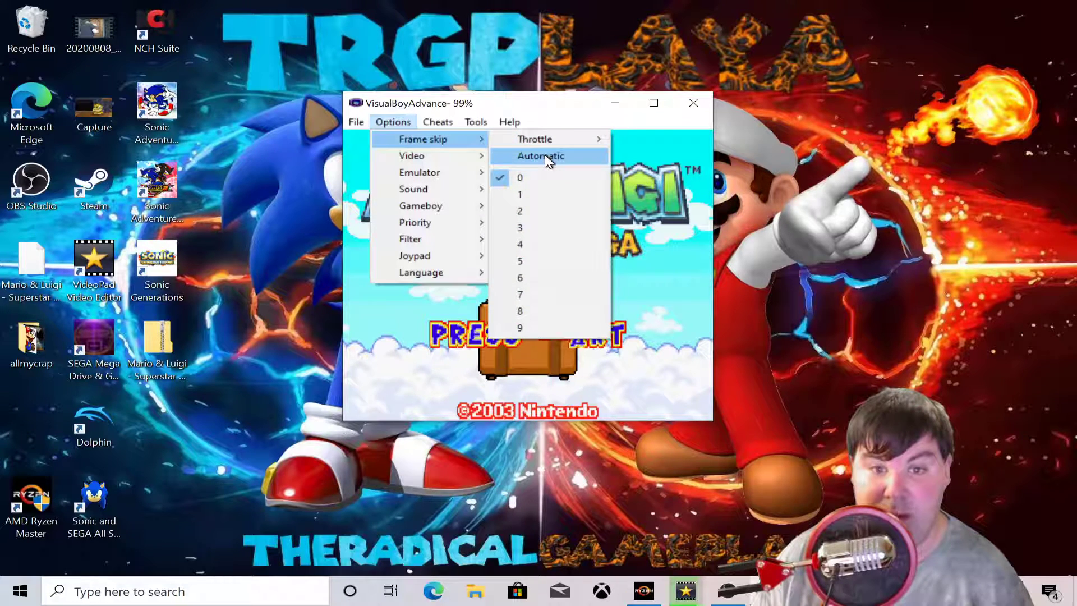
{"action": "mouse_move", "coordinate": [424, 125]}
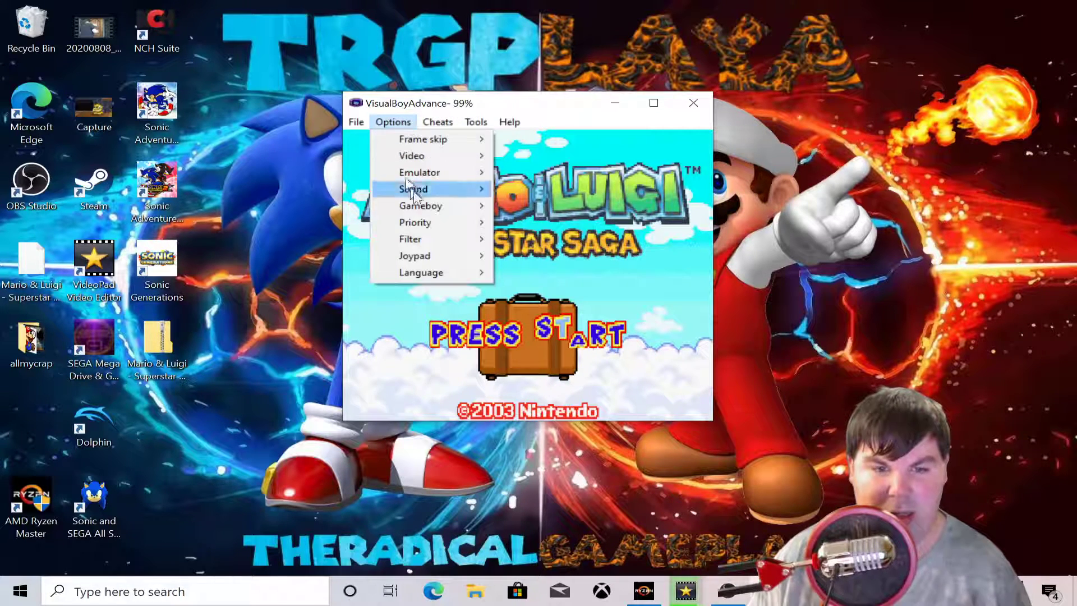
{"action": "left_click", "coordinate": [600, 244]}
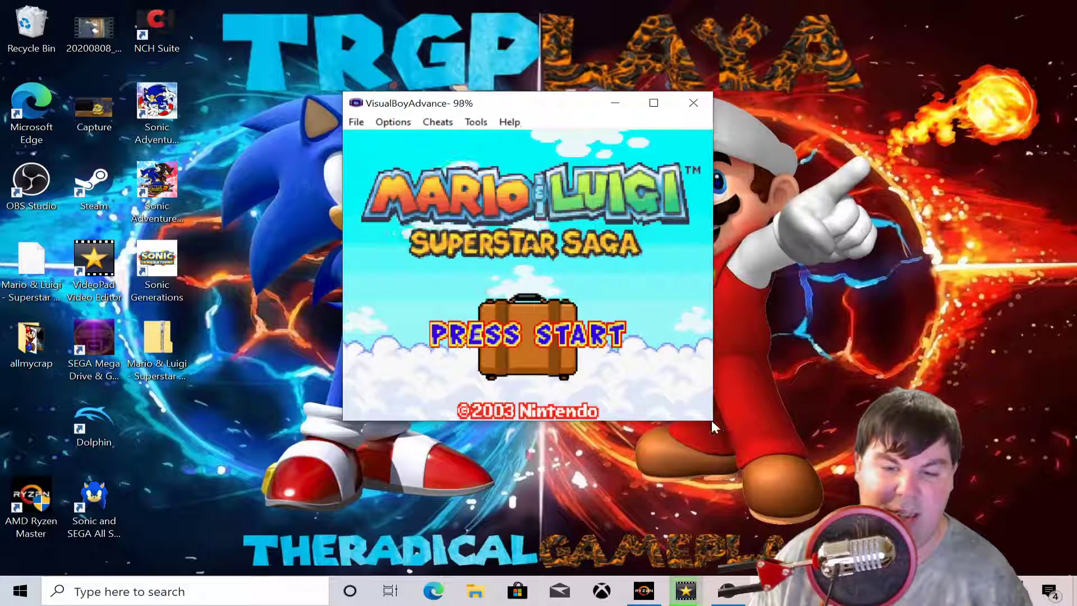
Step: Make the emulator window shorter and bring up the Save Game submenu
{"action": "left_click_drag", "start_coordinate": [711, 420], "coordinate": [711, 319]}
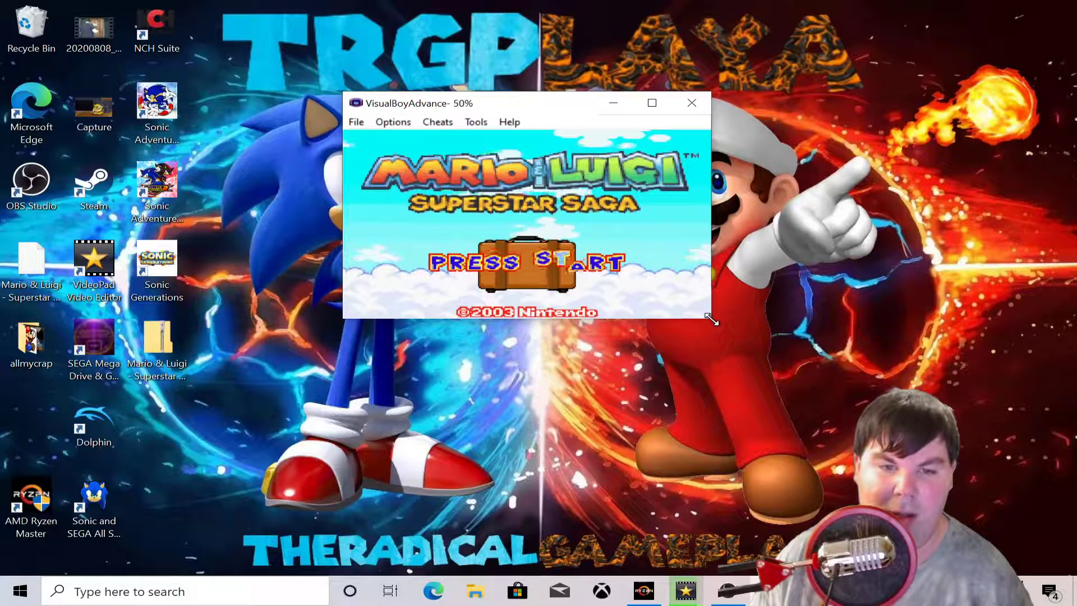
{"action": "left_click", "coordinate": [808, 250]}
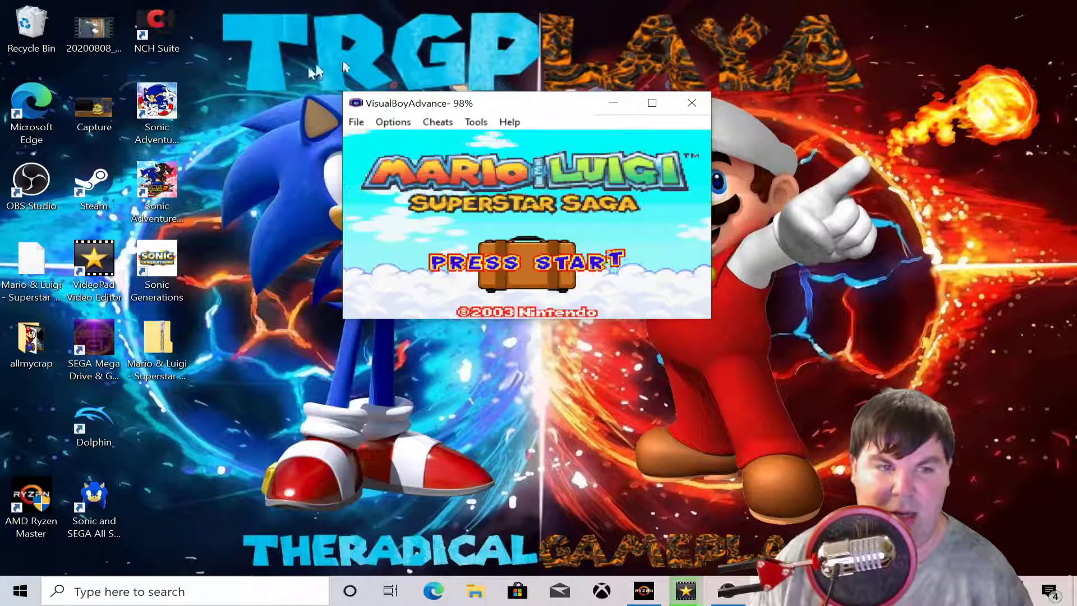
{"action": "left_click", "coordinate": [396, 120]}
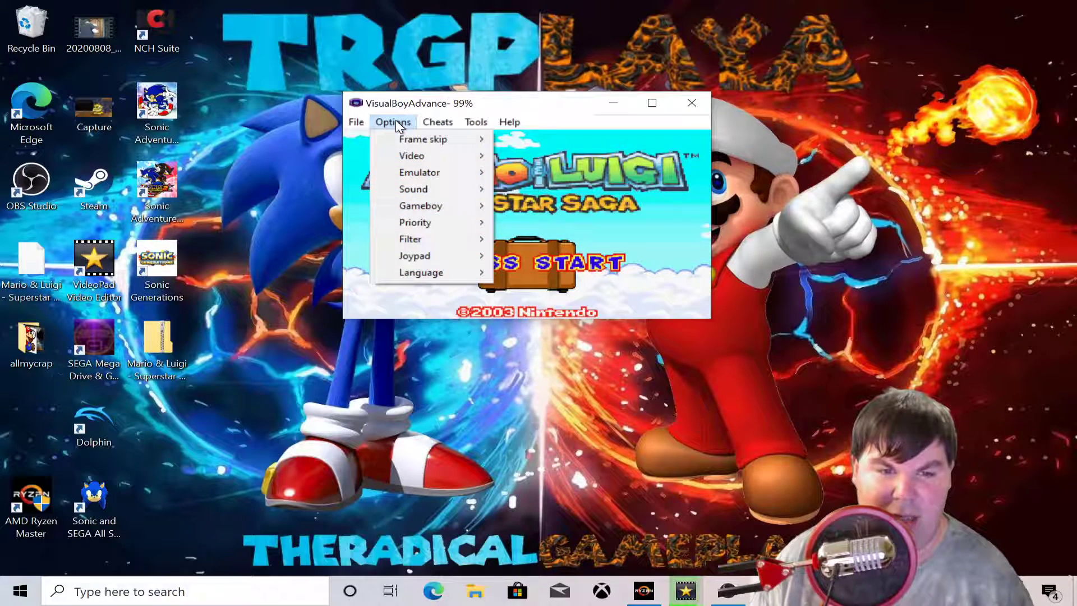
{"action": "mouse_move", "coordinate": [358, 125]}
{"action": "mouse_move", "coordinate": [393, 227]}
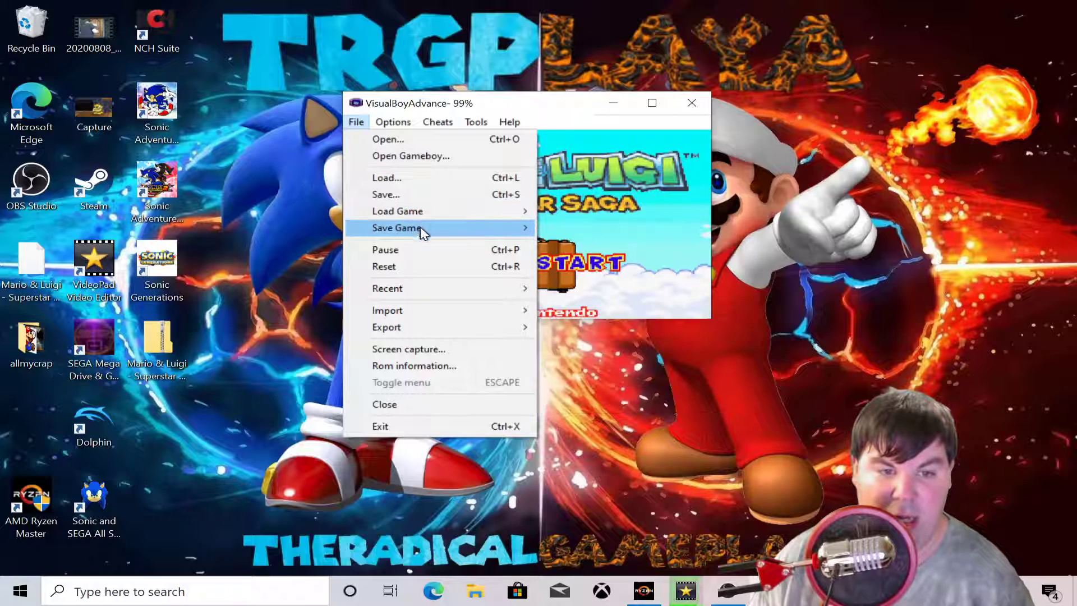
Step: Save the game state to slot 1
{"action": "mouse_move", "coordinate": [431, 233]}
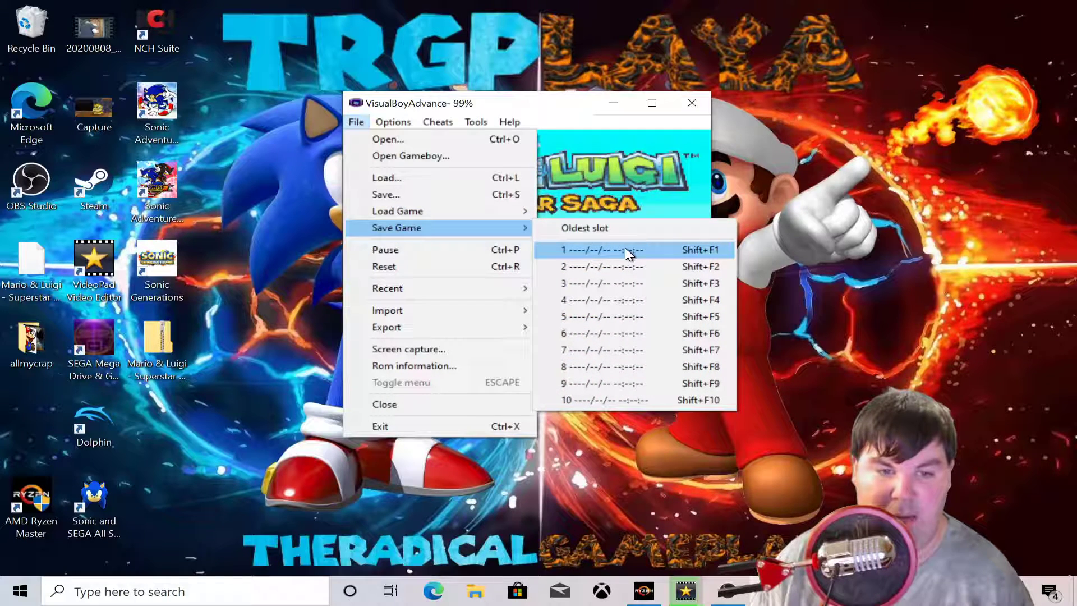
{"action": "mouse_move", "coordinate": [468, 210]}
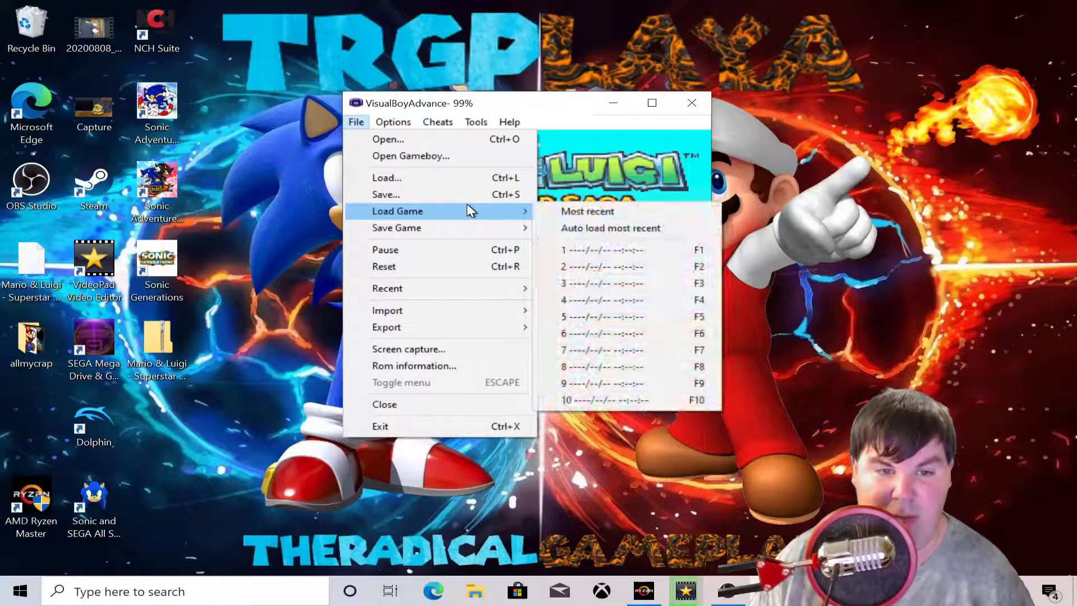
{"action": "mouse_move", "coordinate": [488, 228]}
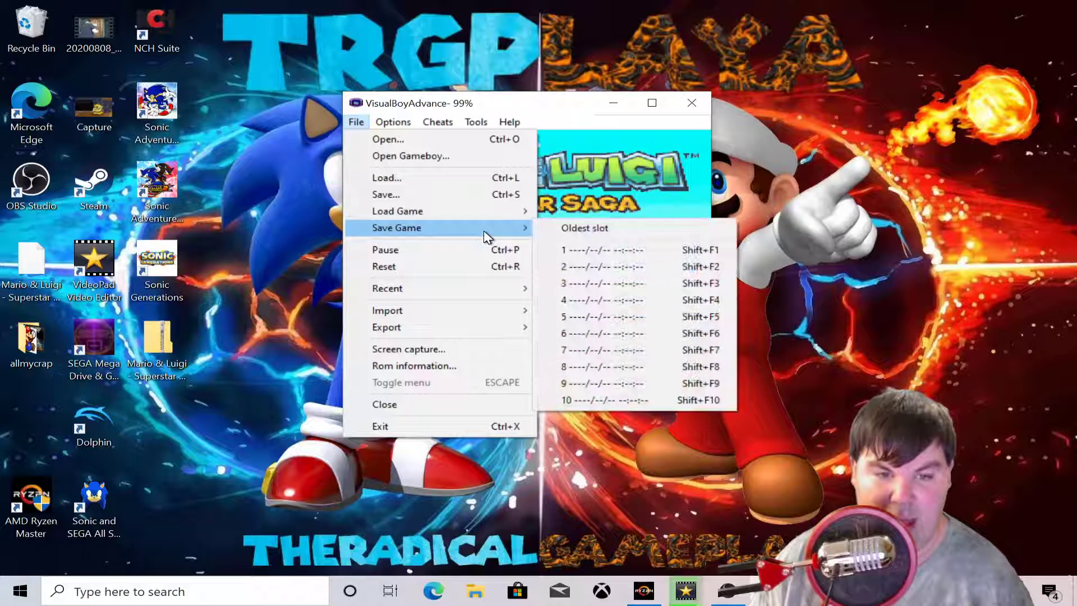
{"action": "left_click", "coordinate": [603, 250]}
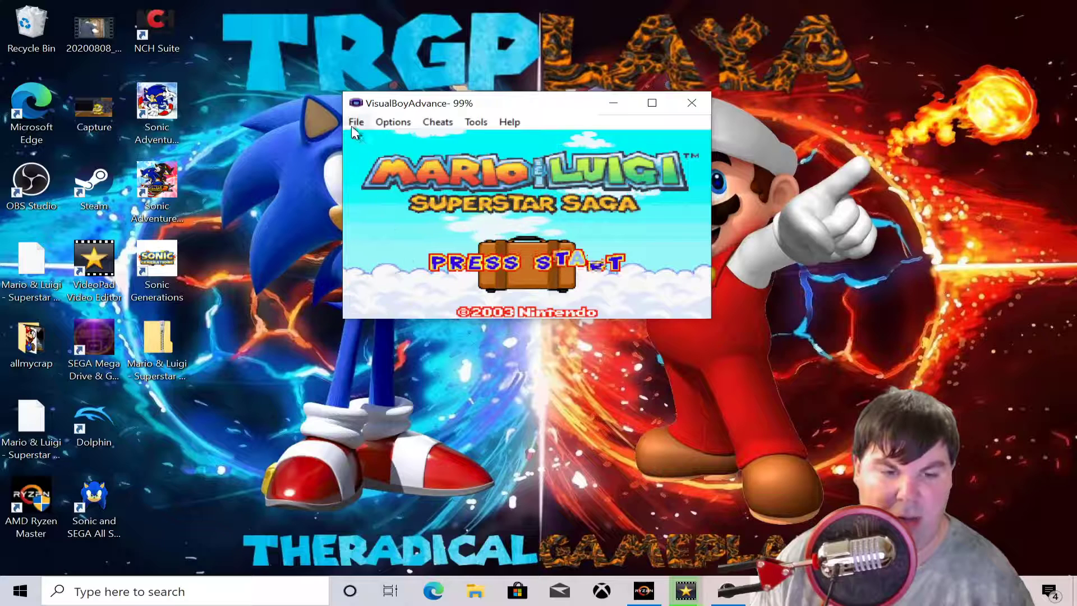
Step: Load the saved state back from slot 1
{"action": "left_click", "coordinate": [356, 125]}
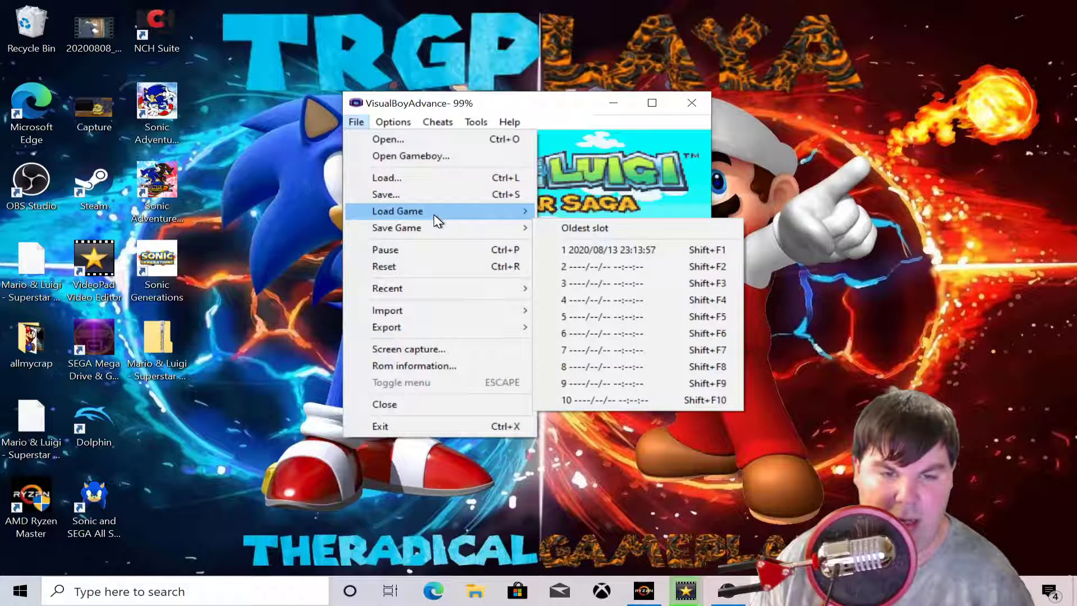
{"action": "mouse_move", "coordinate": [426, 211]}
{"action": "left_click", "coordinate": [577, 249]}
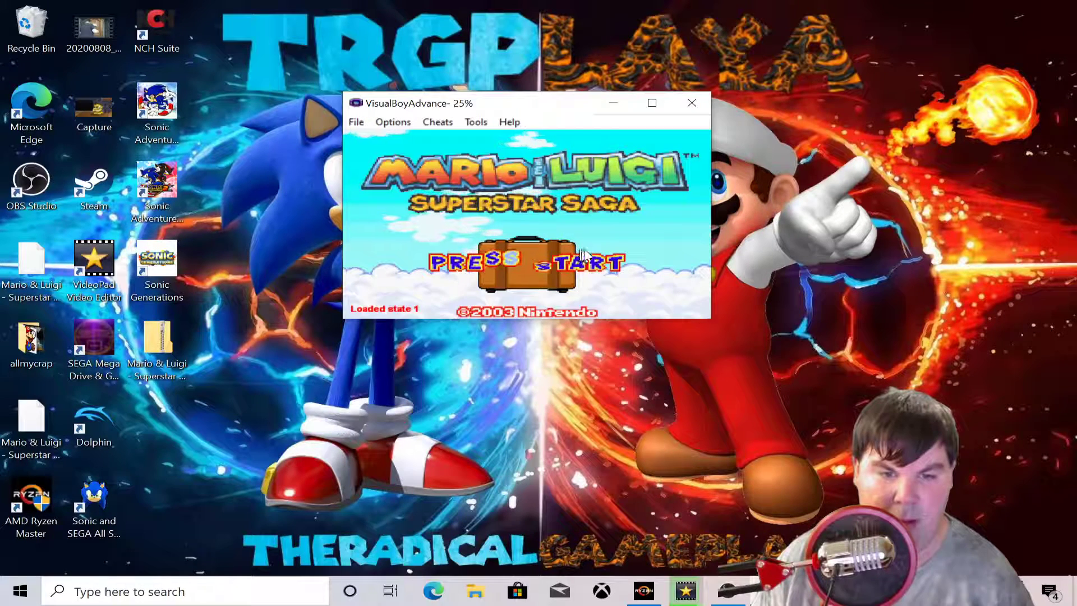